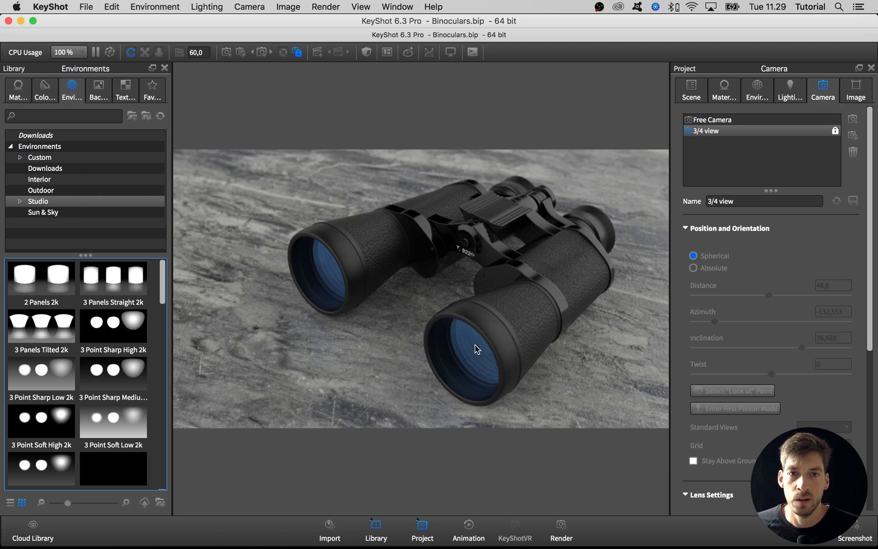
Open the 2 Panels 2k environment in the HDRI Editor from the Environment settings
mouse_move(166, 284)
left_mouse_down()
mouse_move(160, 303)
mouse_move(160, 274)
left_mouse_up()
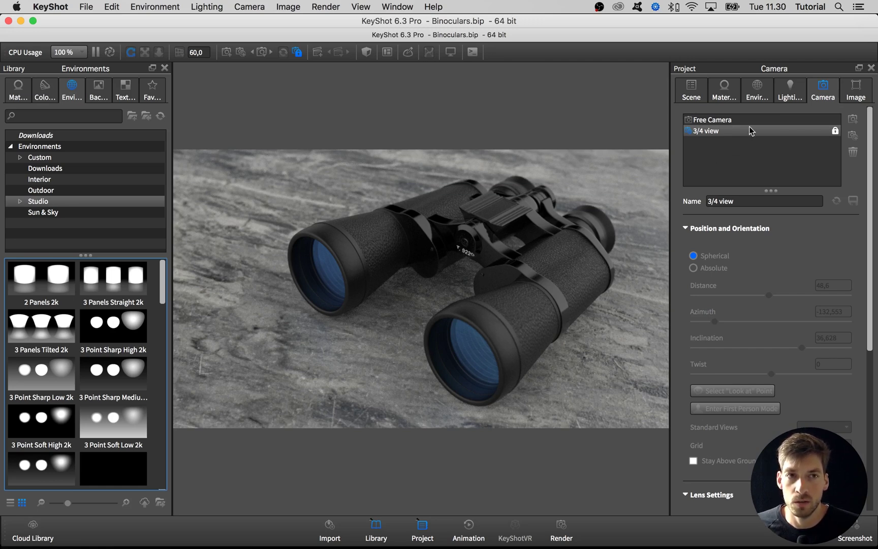
left_click(757, 91)
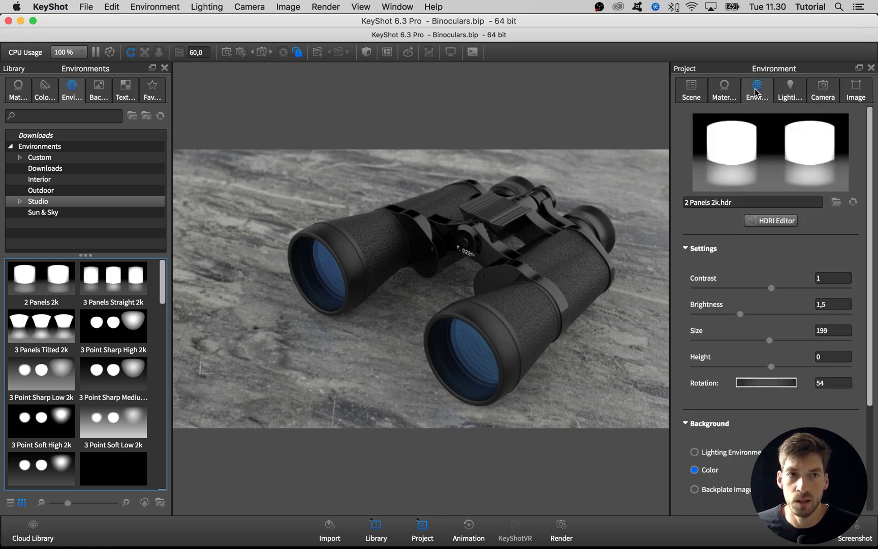
left_click(772, 221)
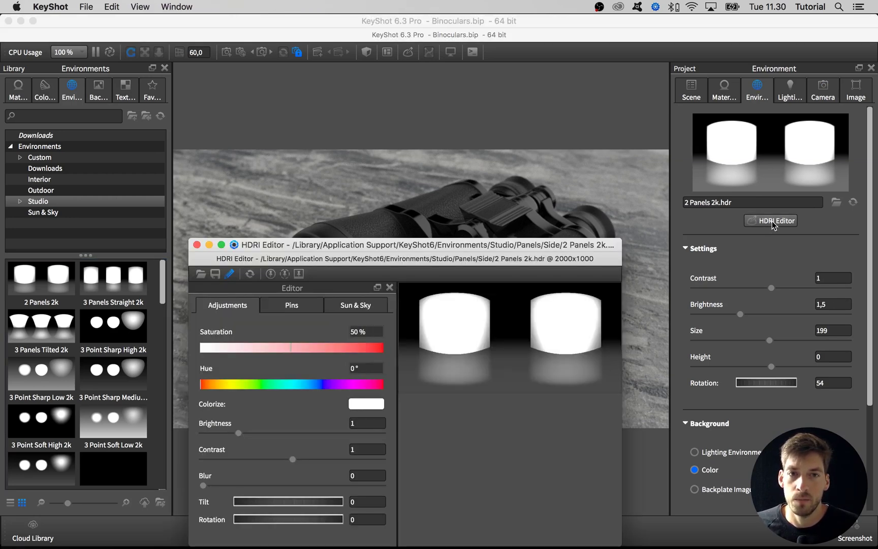
Shrink the main KeyShot window and position the HDRI Editor alongside it
left_click_drag(493, 247, 492, 214)
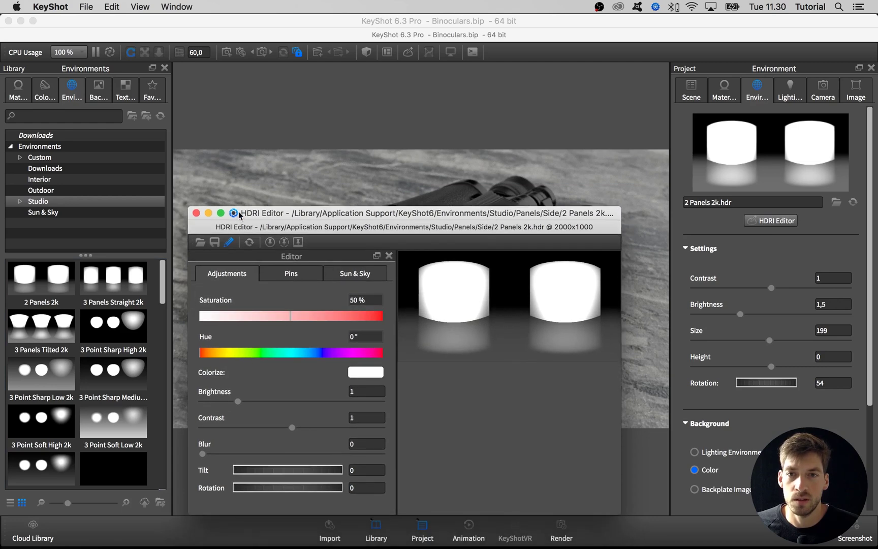
left_click_drag(263, 214, 260, 243)
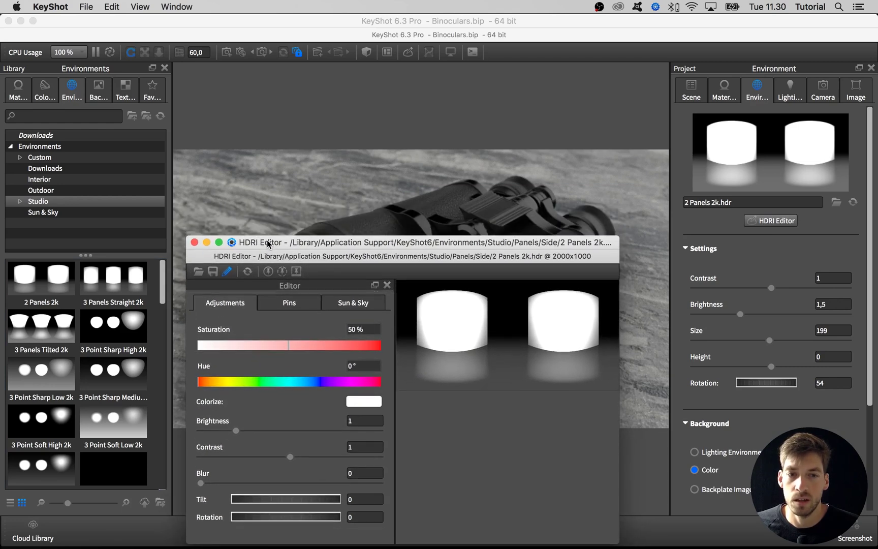
left_click(630, 501)
mouse_move(645, 548)
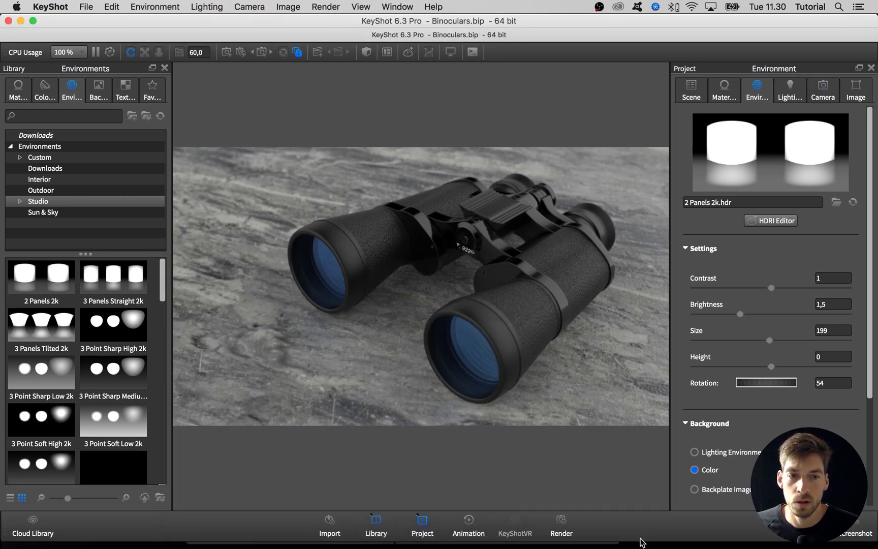
left_click_drag(642, 544, 635, 211)
left_click(583, 309)
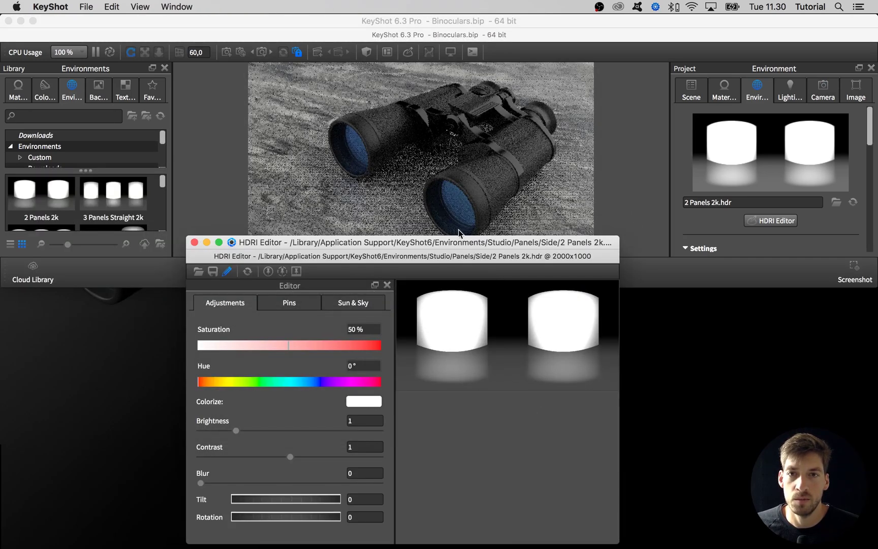
left_click_drag(423, 244, 424, 245)
Look over the HDRI Editor's Pins and Adjustments tabs and its File menu
left_click(301, 305)
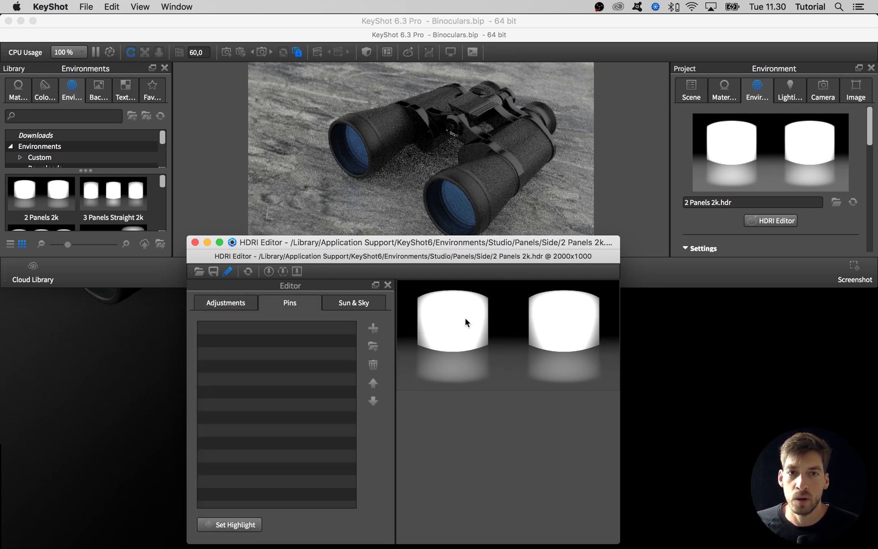
left_click(254, 304)
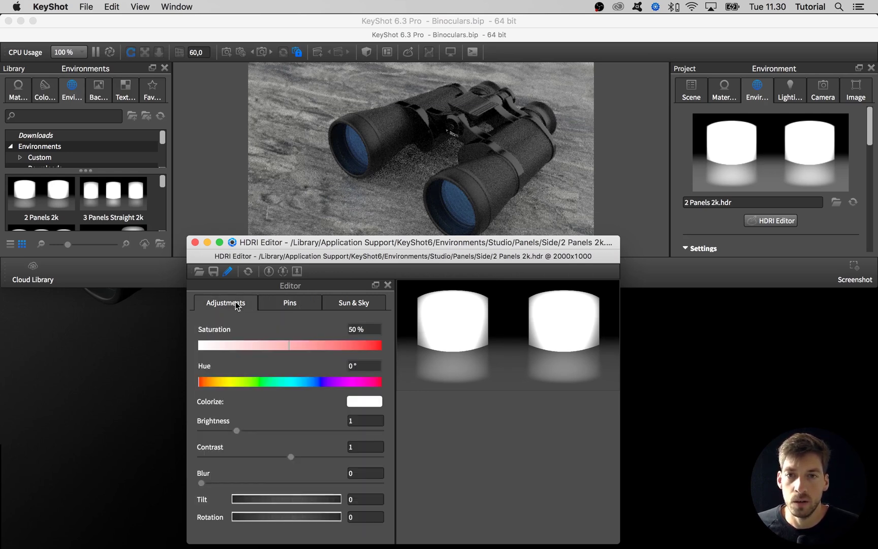
left_click(77, 9)
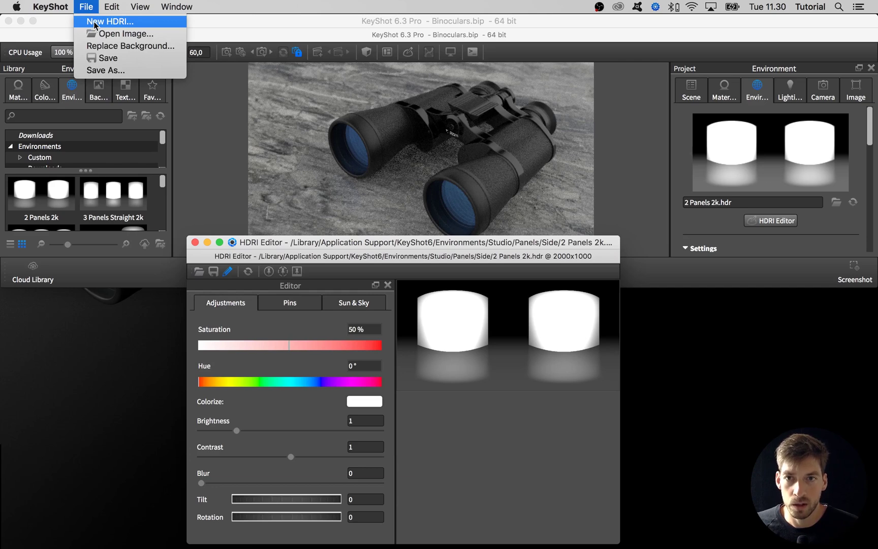
left_click(272, 246)
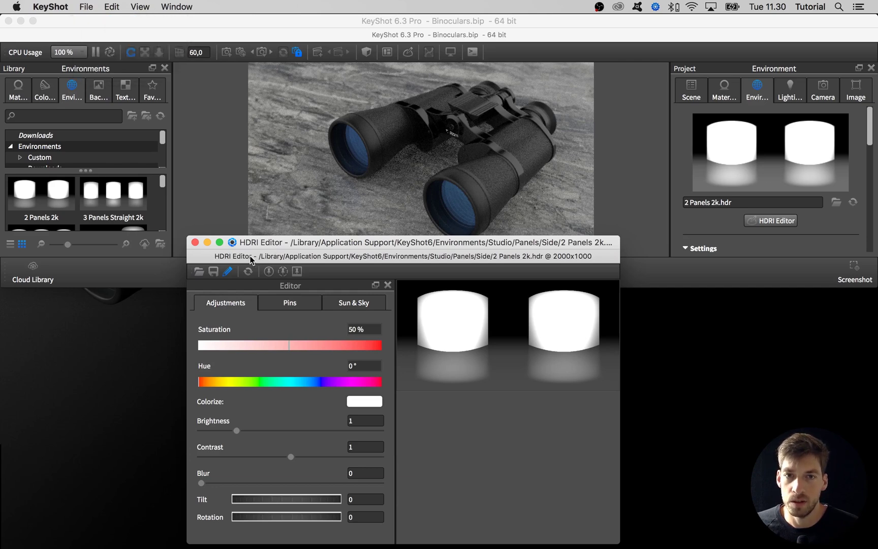
Start a new HDRI from the HDRI Editor's File > New HDRI
left_click(233, 22)
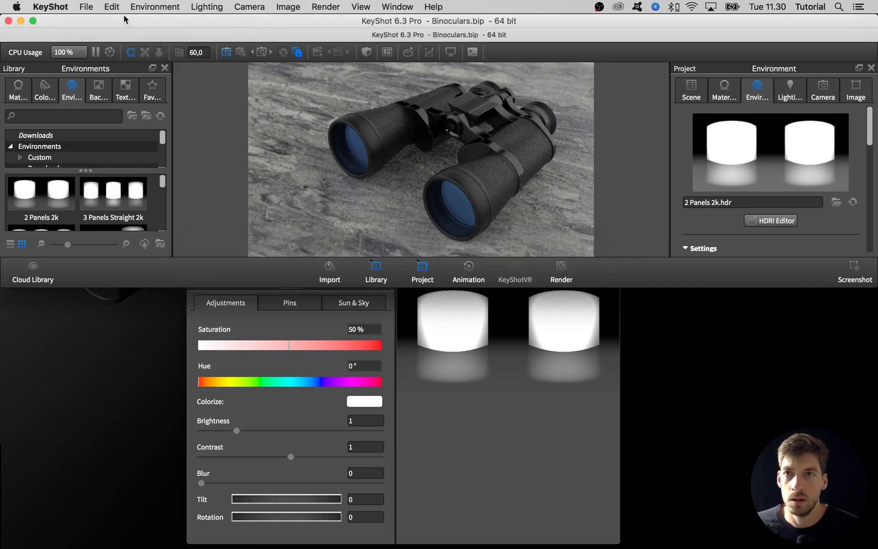
left_click(86, 7)
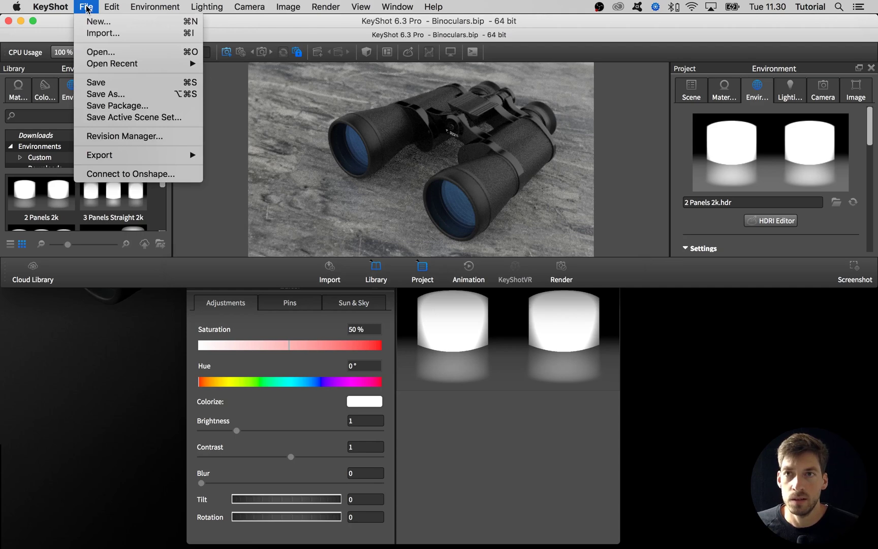
left_click(248, 326)
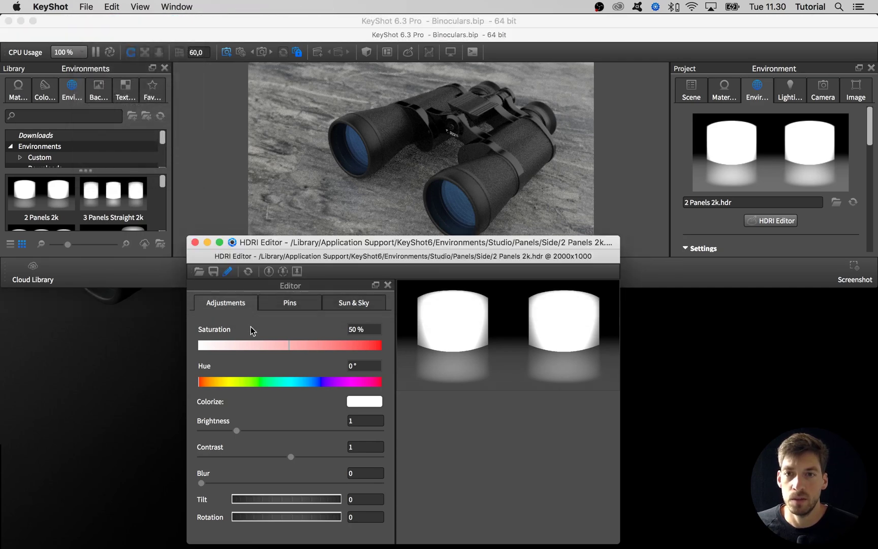
left_click_drag(253, 243, 251, 239)
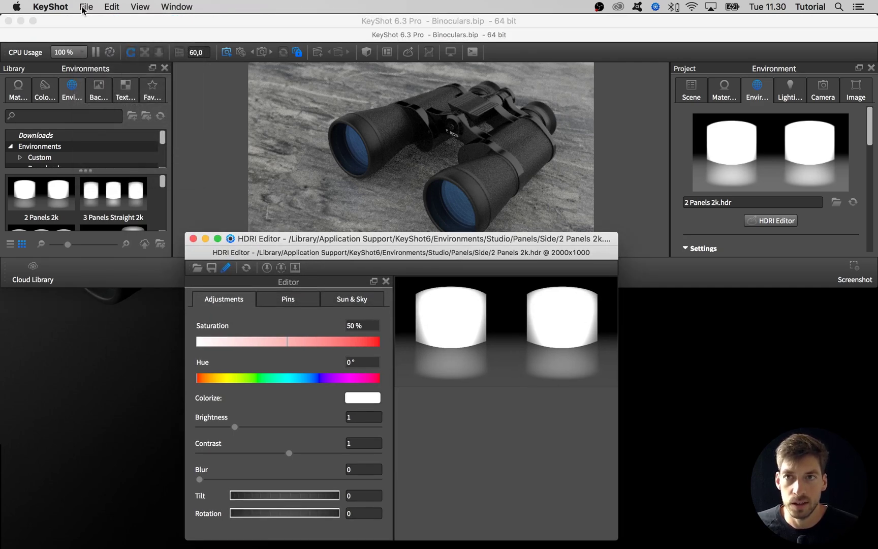
left_click(85, 7)
left_click(90, 21)
Set the new HDRI's background color to a neutral gray
left_click(418, 367)
left_click_drag(342, 269, 313, 275)
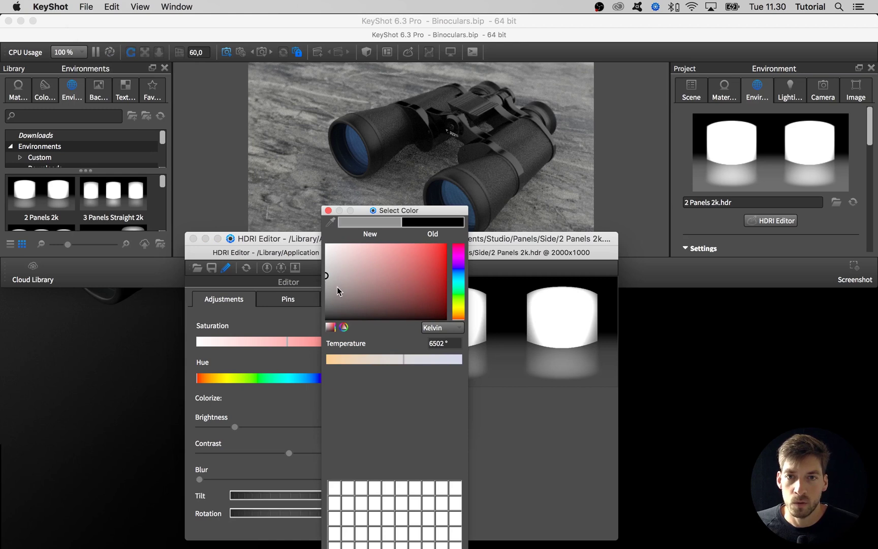
left_click_drag(433, 214, 430, 127)
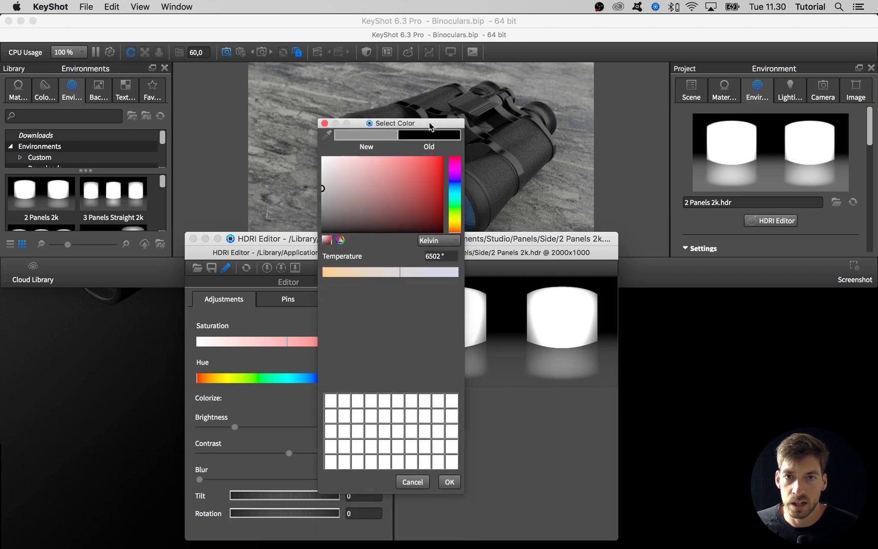
left_click_drag(375, 222, 309, 183)
left_click(449, 481)
Choose 4000x2000 resolution and create the blank HDRI
left_click(424, 387)
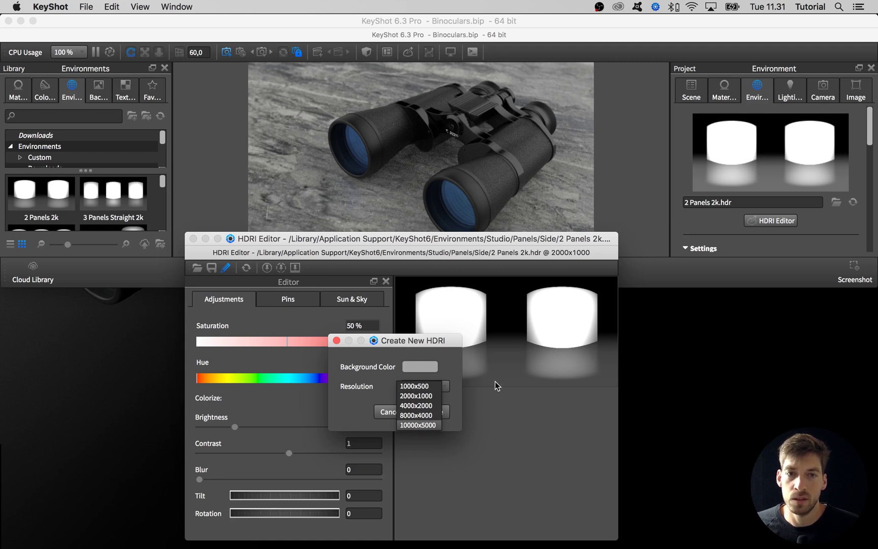
left_click(417, 405)
left_click(424, 388)
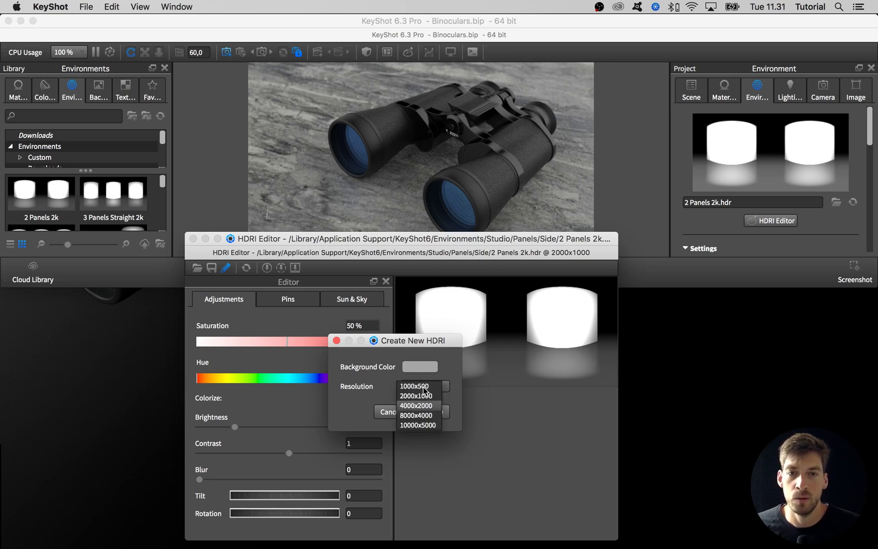
left_click(425, 406)
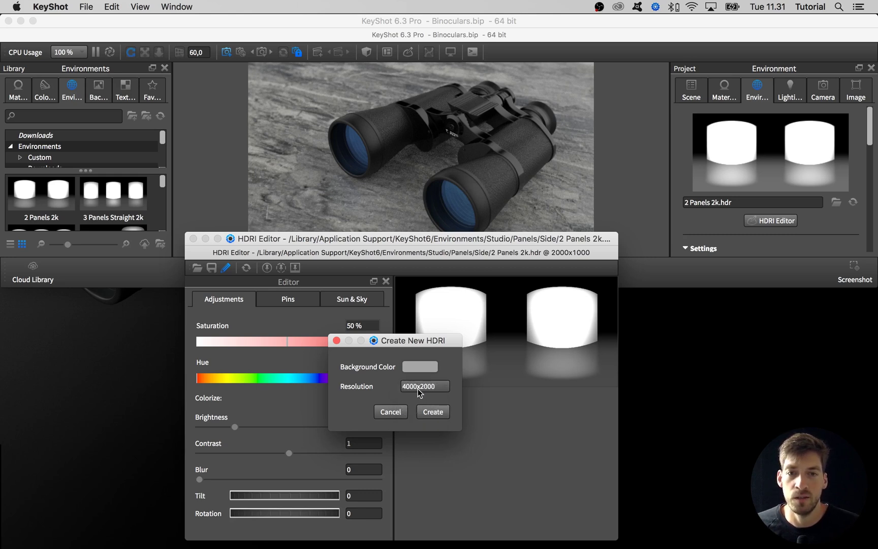
left_click(418, 389)
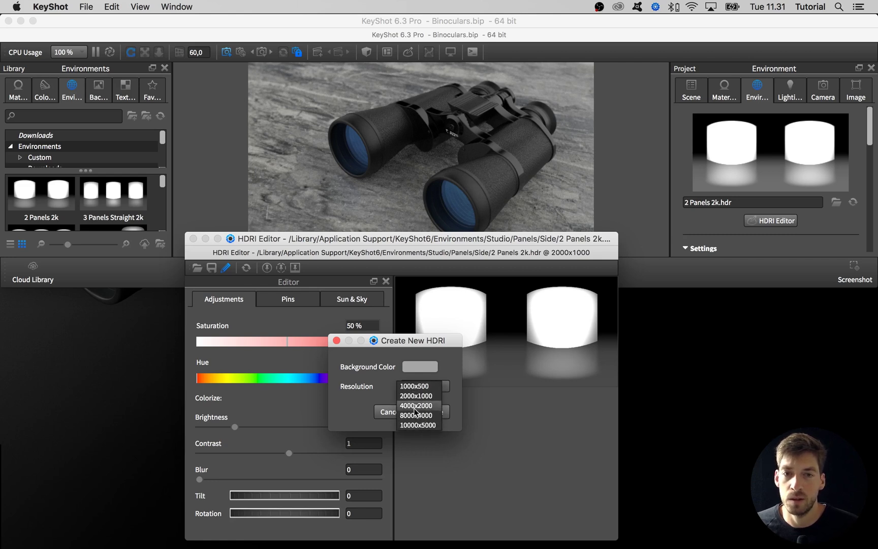
left_click(414, 406)
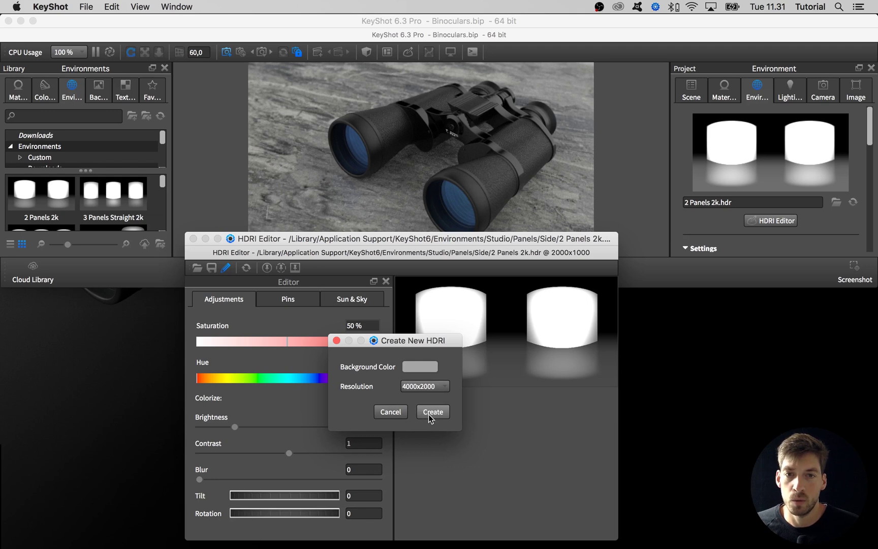
left_click(431, 414)
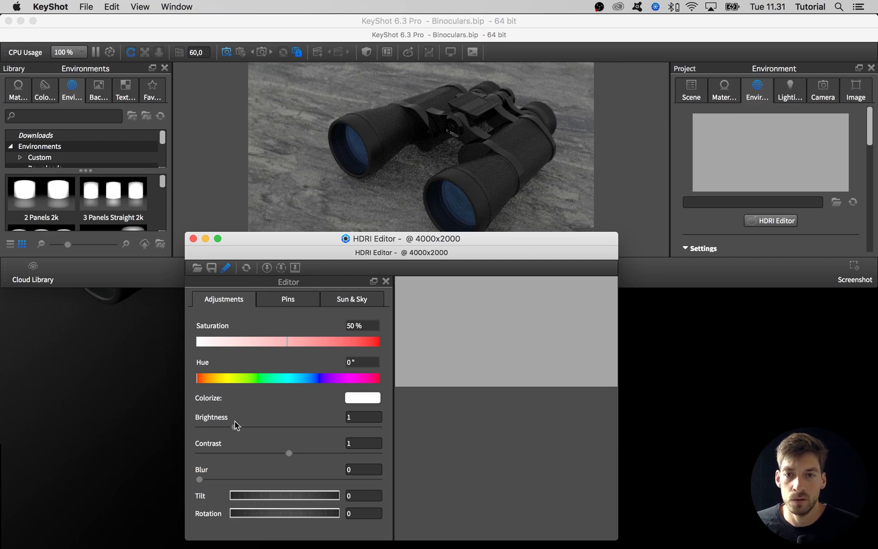
Lower the HDRI brightness to 0 to blacken the environment, then show the empty Pins list
left_click_drag(233, 426, 197, 431)
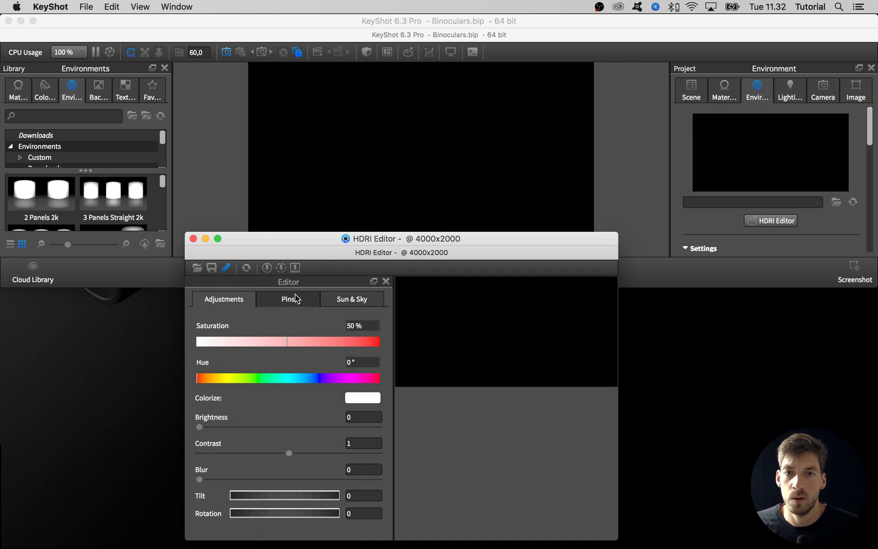
left_click(296, 298)
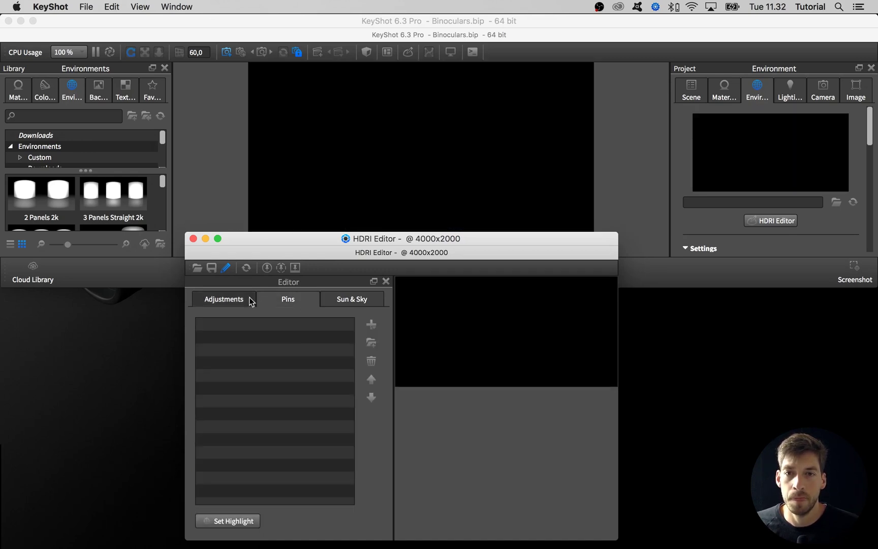
left_click(249, 299)
left_click(277, 299)
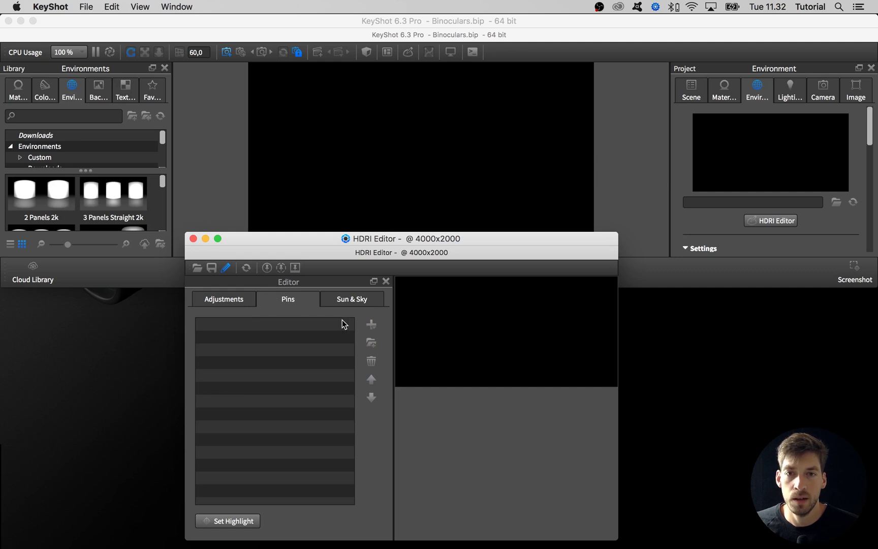
Add a circular Pin 1 and drag it into the upper-left area of the HDRI
left_click(371, 328)
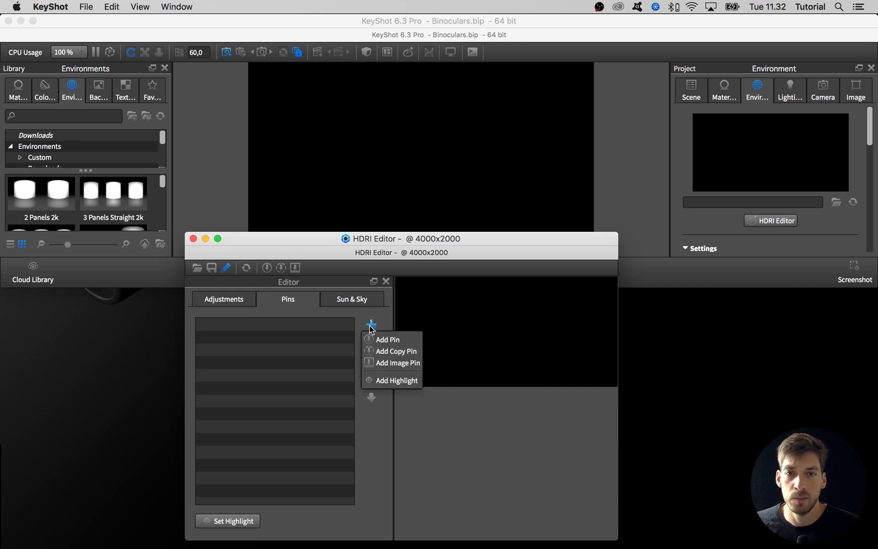
left_click(382, 339)
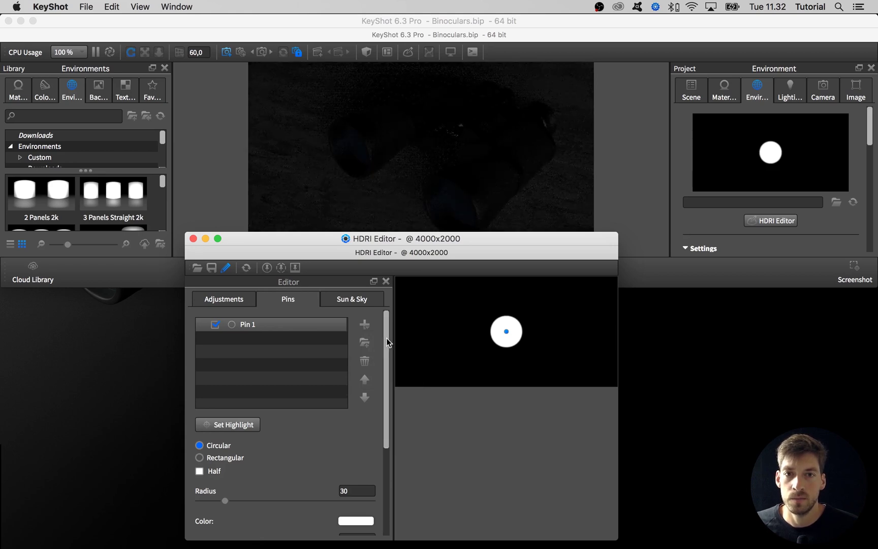
left_click_drag(387, 338, 386, 336)
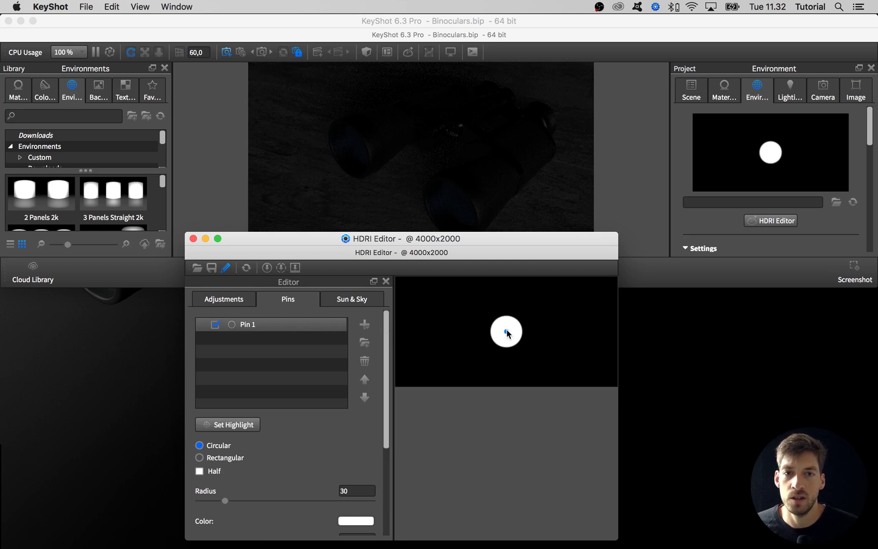
left_click_drag(508, 329, 504, 300)
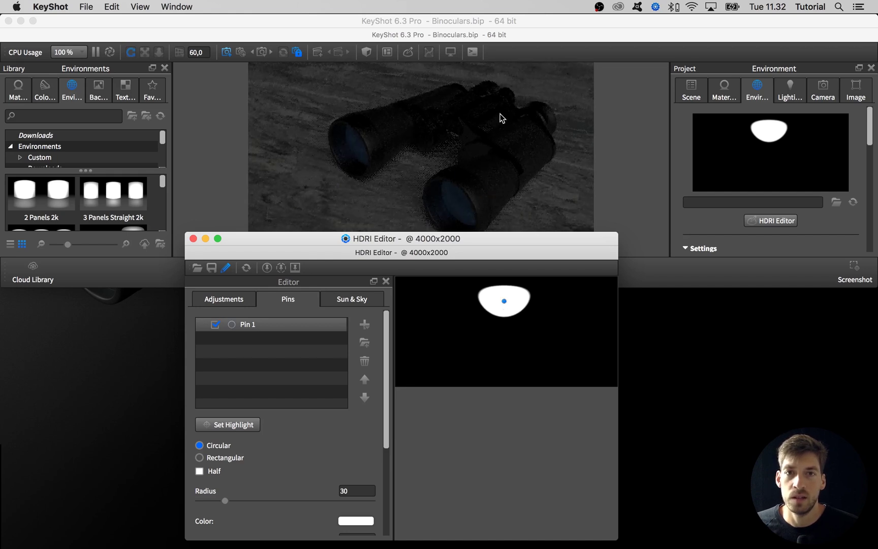
left_click_drag(505, 301, 572, 300)
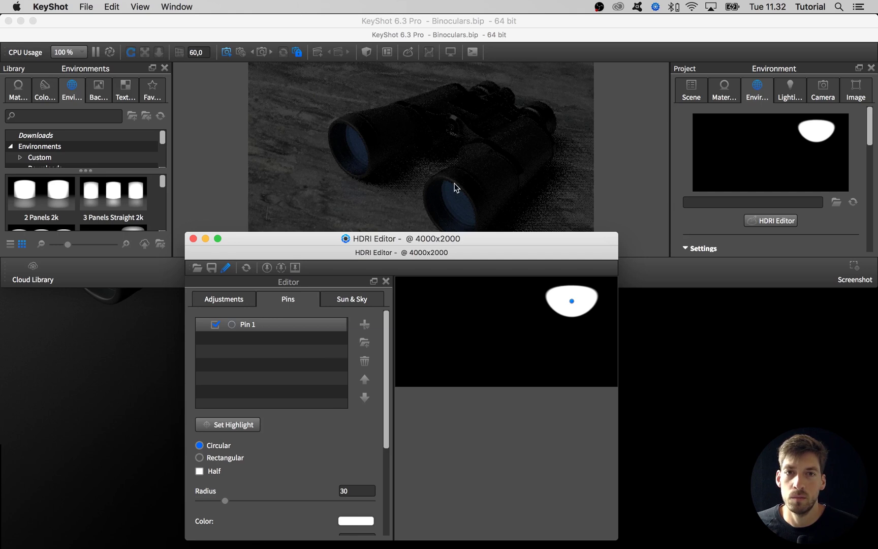
left_click_drag(556, 305, 458, 303)
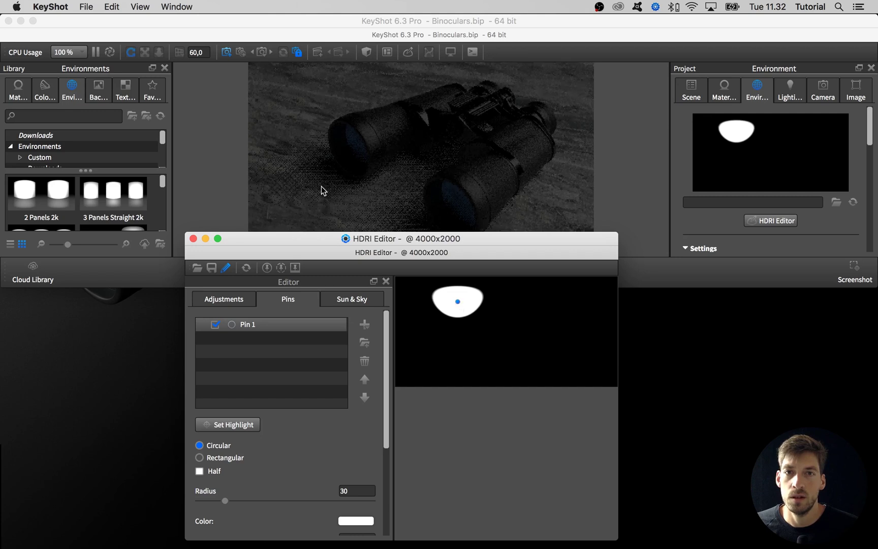
Reposition the HDRI Editor window to see more of the render
left_click_drag(400, 238, 404, 266)
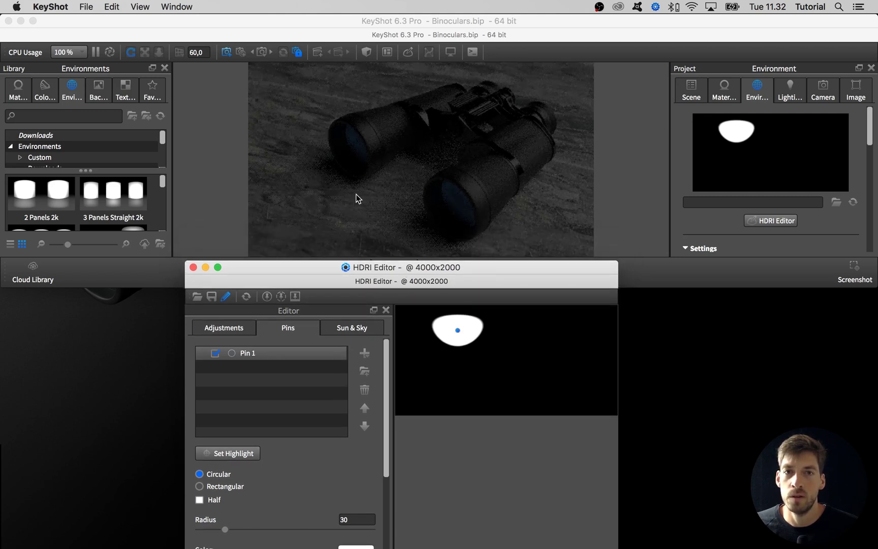
left_click_drag(382, 265, 382, 247)
left_click_drag(381, 357, 386, 408)
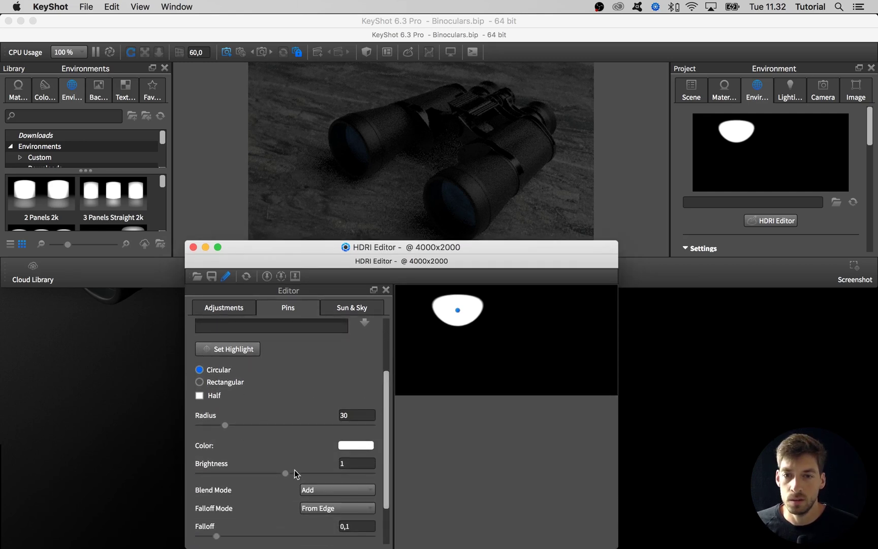
Raise Pin 1's brightness to 5 and shrink its radius to 13,4
left_click_drag(299, 473, 319, 473)
double_click(356, 466)
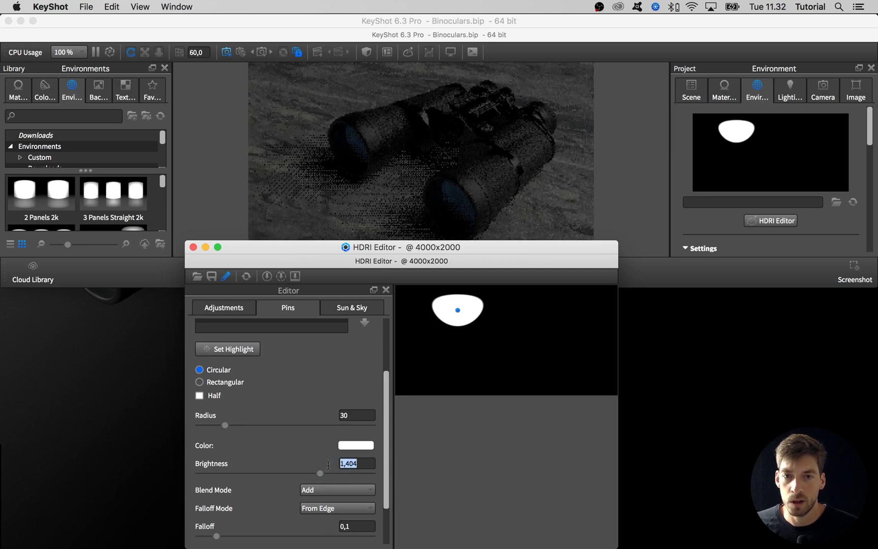
type("5")
key("Return")
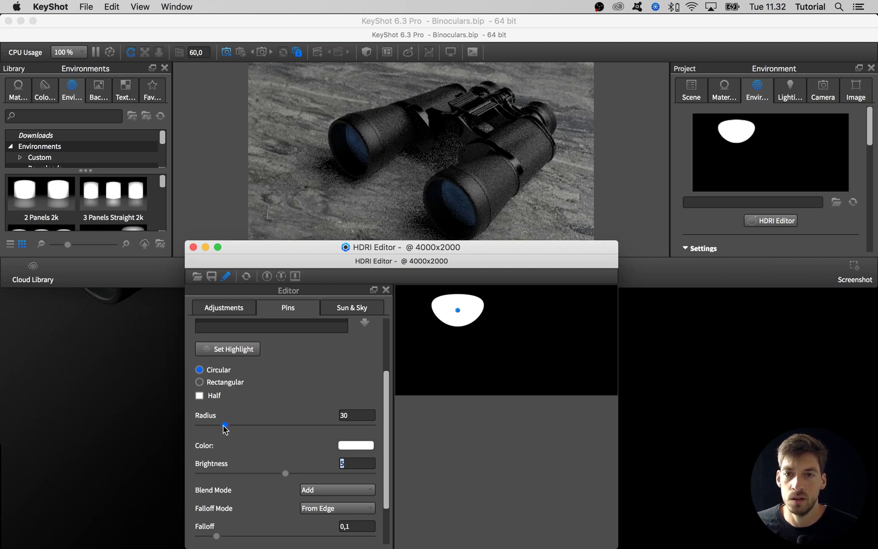
left_click_drag(217, 425, 211, 425)
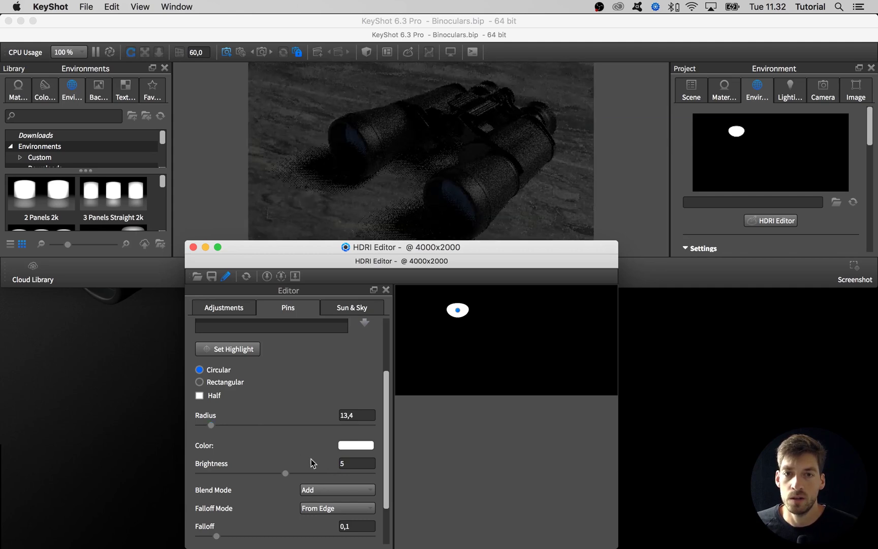
Settle Pin 1's brightness at 20 after trying 50 and 30
left_click(346, 463)
type("0")
key("Return")
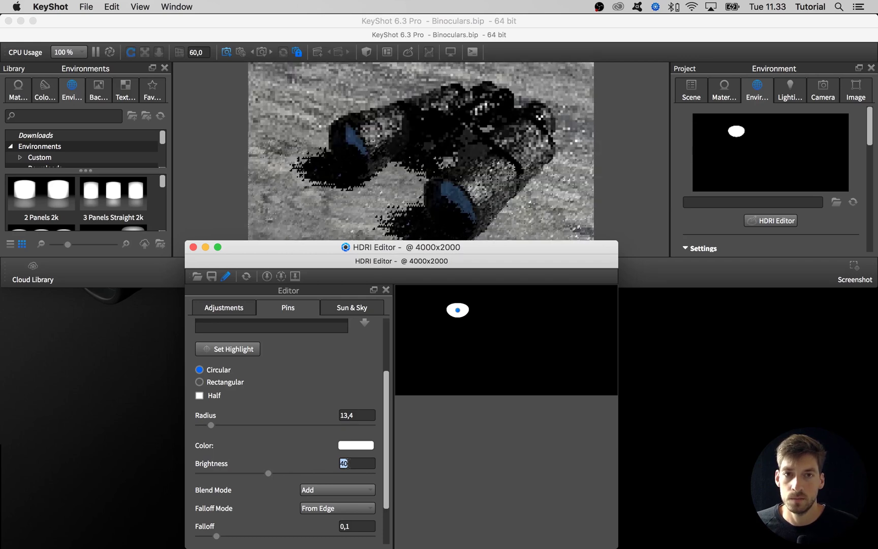
type("30")
key("Return")
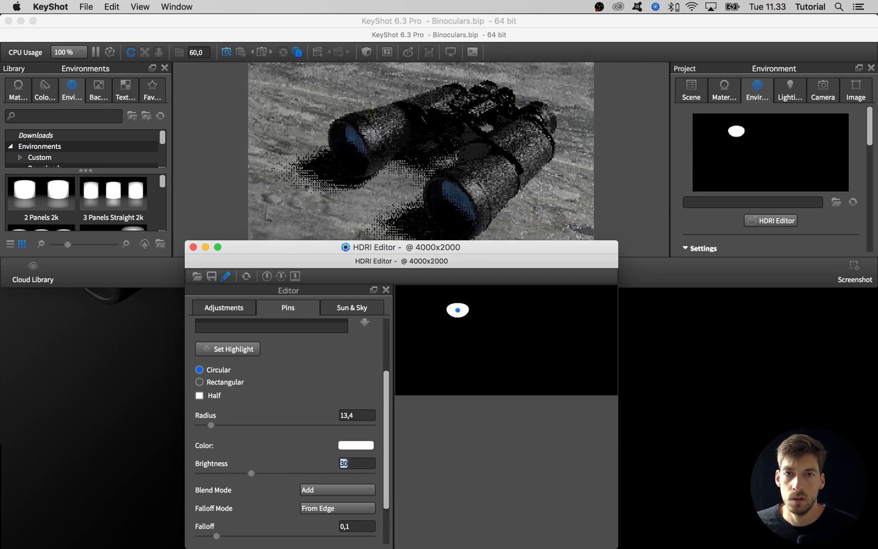
type("20")
key("Return")
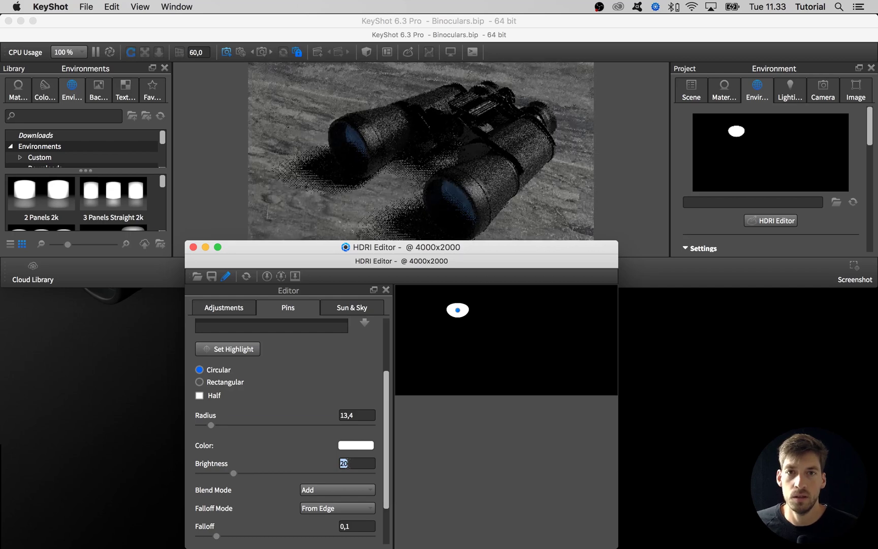
mouse_move(358, 250)
left_mouse_down()
mouse_move(359, 311)
mouse_move(360, 264)
left_mouse_up()
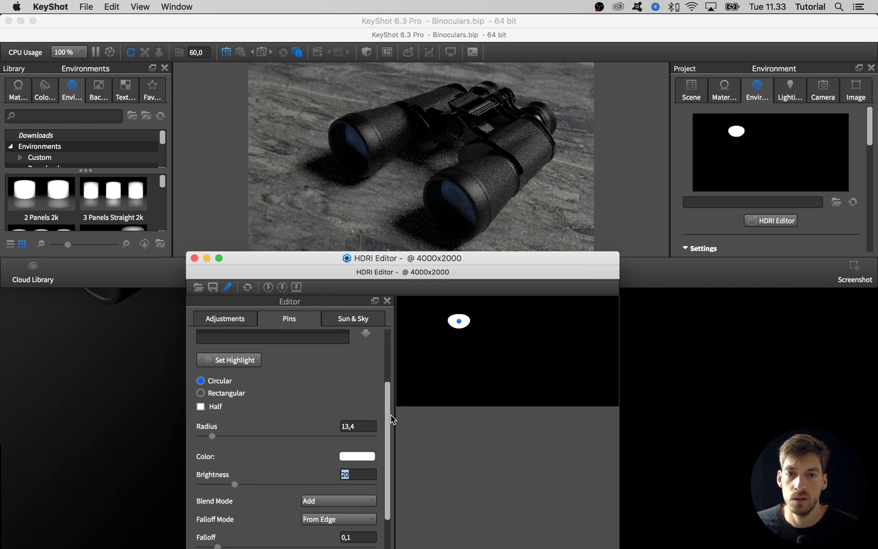
Drag Pin 1's Azimuth slider to 128,88° and Polar slider to 48,6°
left_click_drag(389, 421, 395, 463)
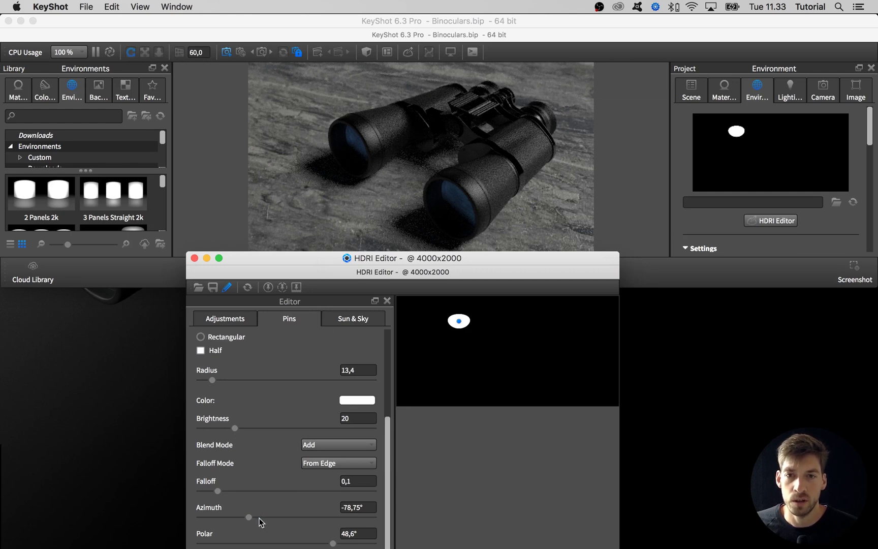
left_click_drag(259, 518, 257, 517)
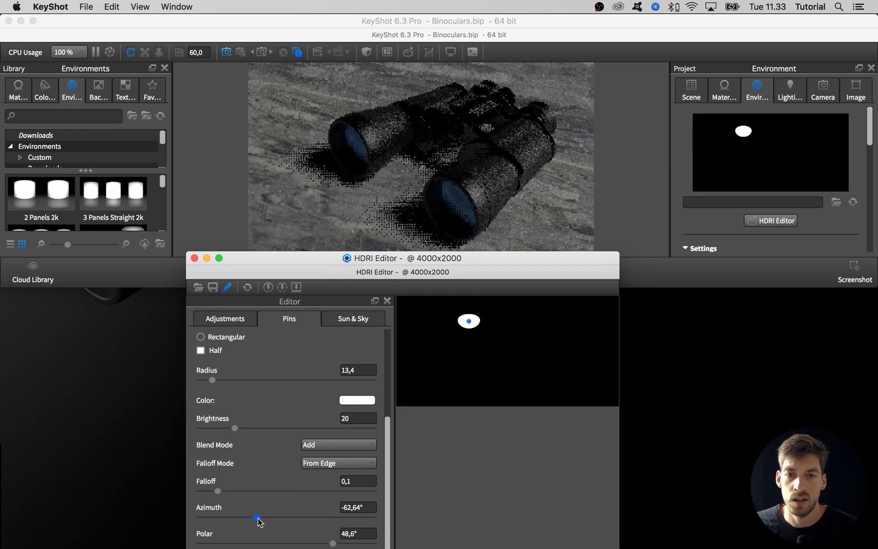
mouse_move(325, 545)
left_mouse_down()
mouse_move(316, 545)
mouse_move(328, 544)
left_mouse_up()
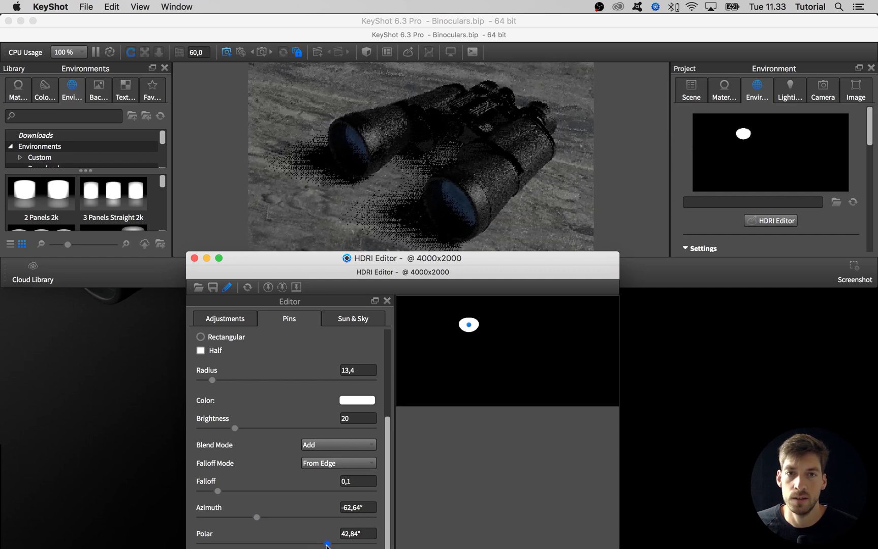
left_click_drag(256, 520, 349, 520)
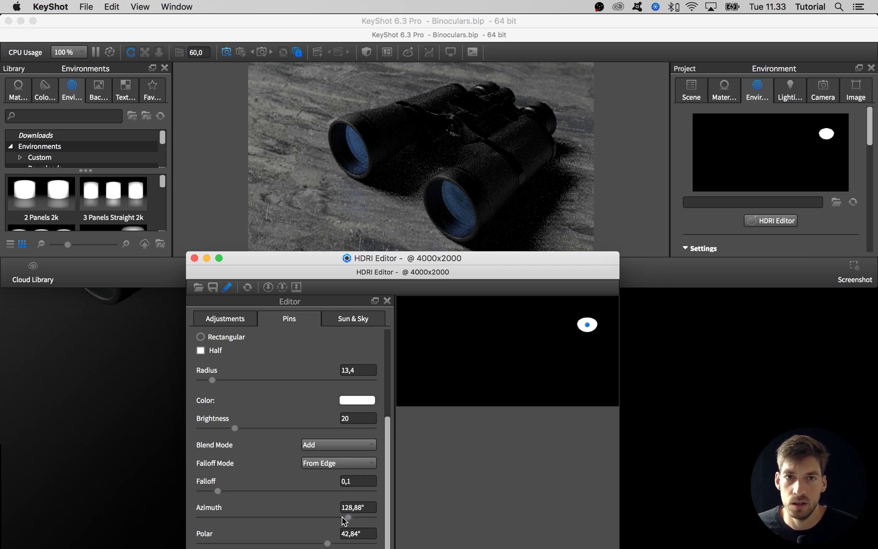
left_click(342, 518)
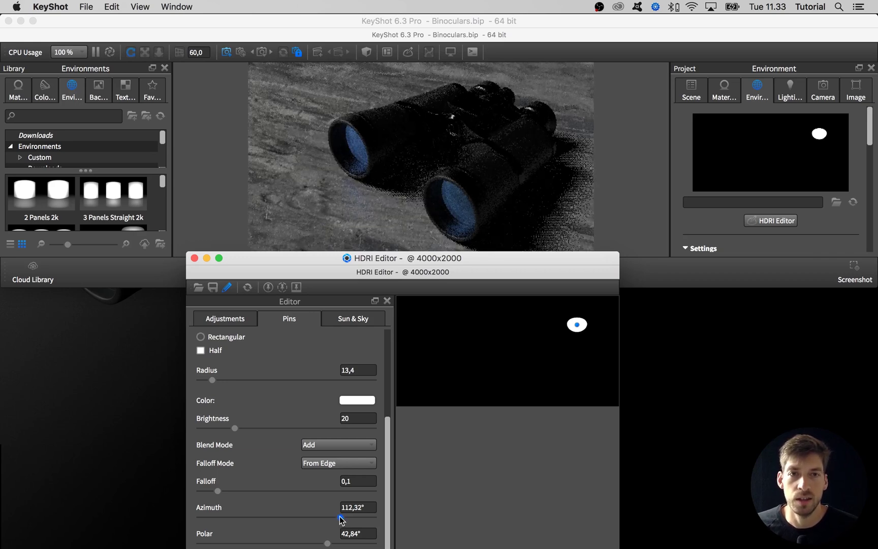
left_click_drag(340, 516, 333, 544)
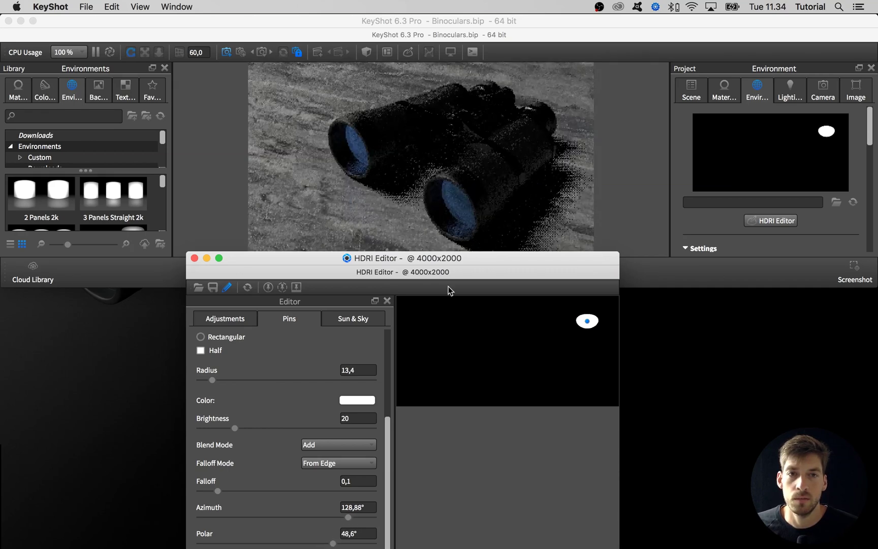
left_click_drag(459, 258, 453, 222)
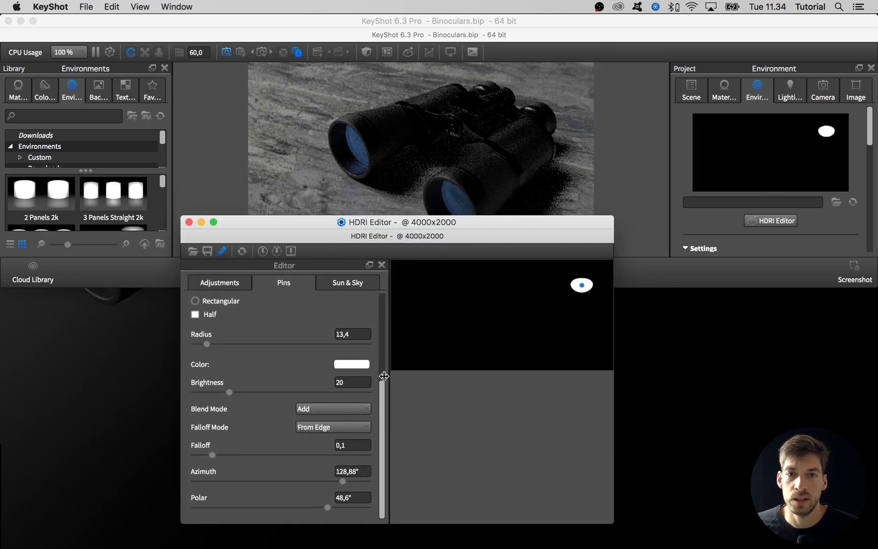
left_click_drag(383, 377, 382, 293)
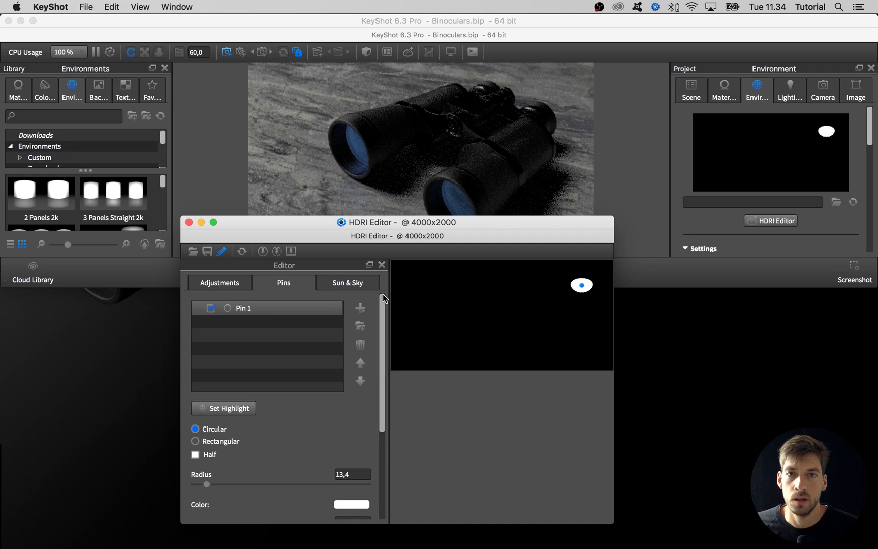
Add a second circular pin, Pin 2, and start placing it with Set Highlight
left_click(360, 307)
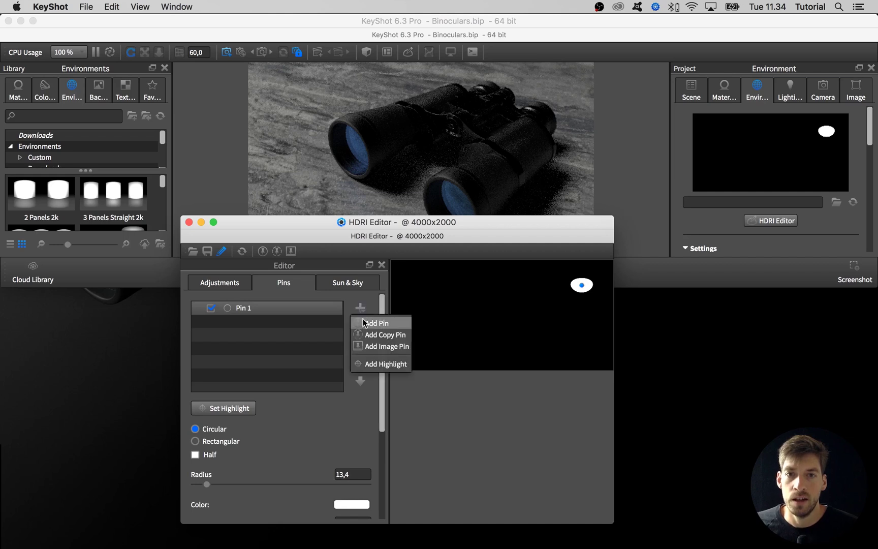
left_click(363, 322)
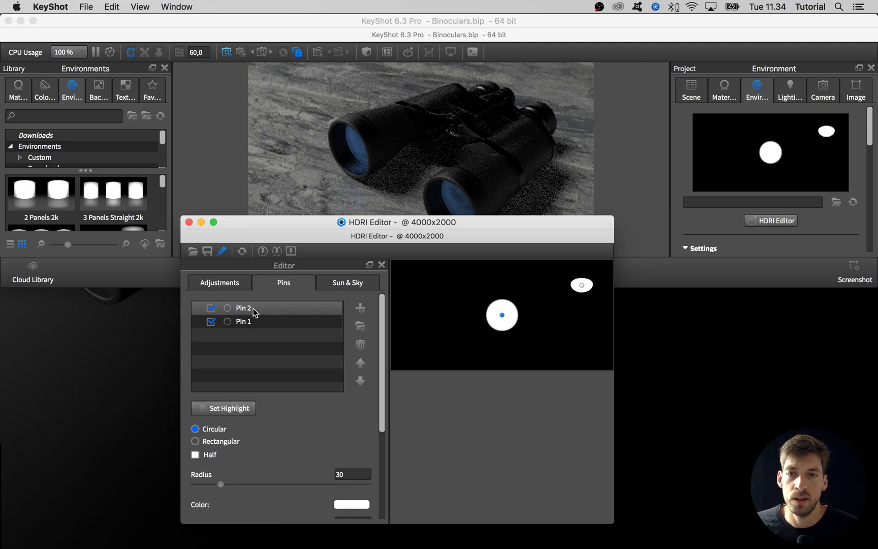
left_click(227, 409)
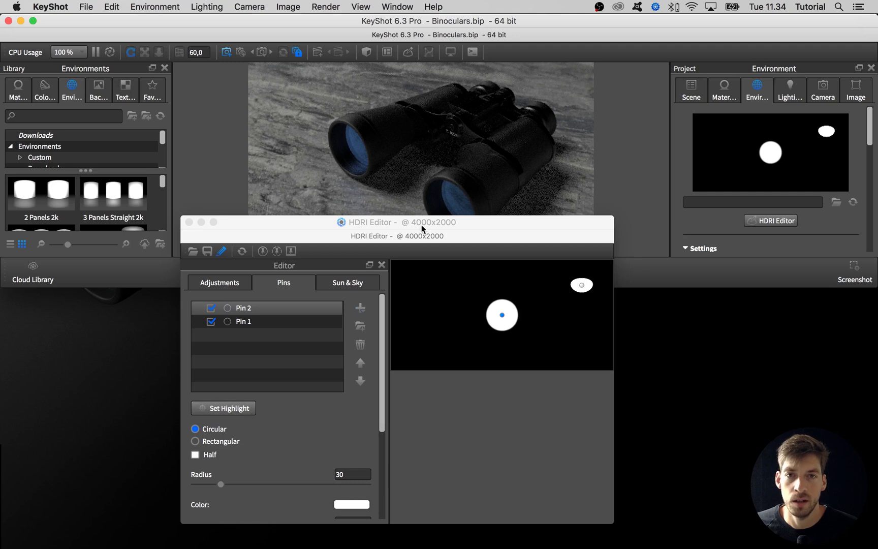
Place Pin 2's highlight on the binoculars' upper-left area in the render view
left_click_drag(422, 227, 425, 253)
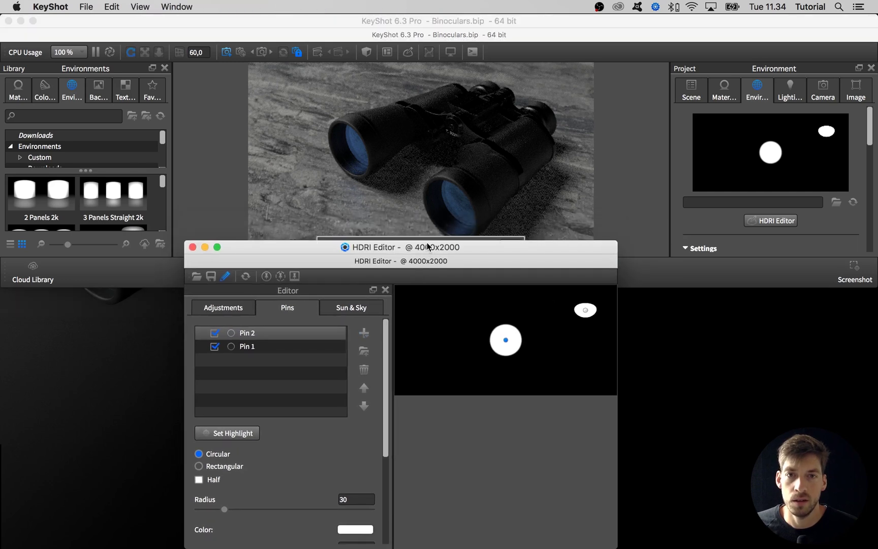
left_click_drag(439, 247, 429, 278)
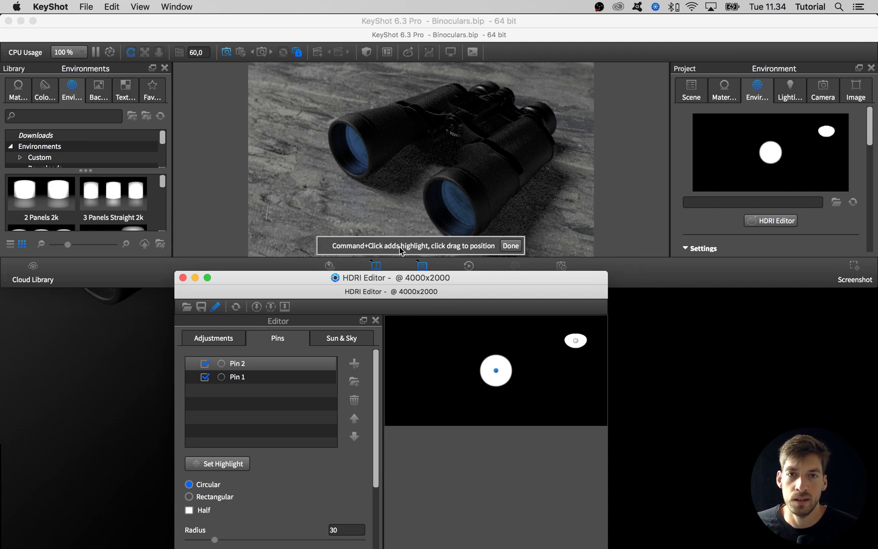
left_click(503, 166)
mouse_move(510, 157)
left_mouse_down()
mouse_move(520, 174)
mouse_move(507, 153)
mouse_move(518, 165)
left_mouse_up()
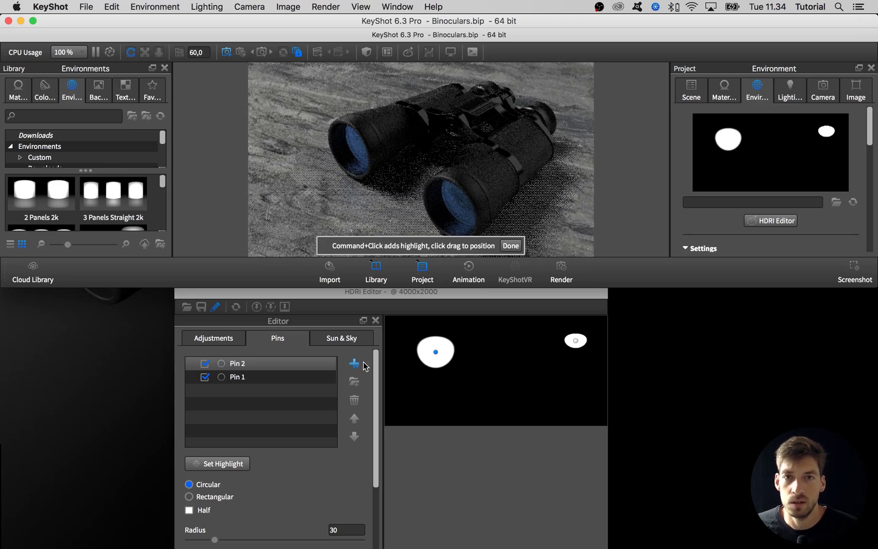
Set Pin 2's radius to 44,6 and finish placing the highlight
scroll(259, 481, "down", 4)
left_click(233, 466)
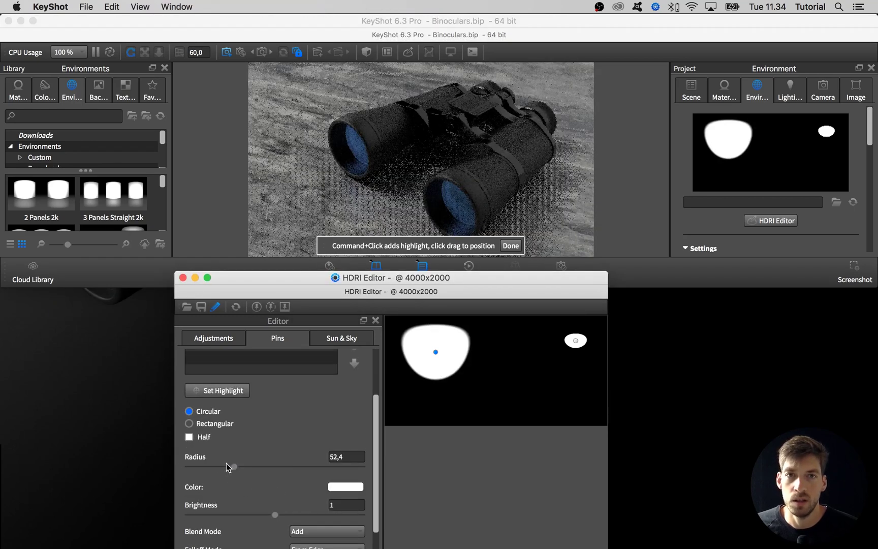
left_click_drag(233, 466, 227, 466)
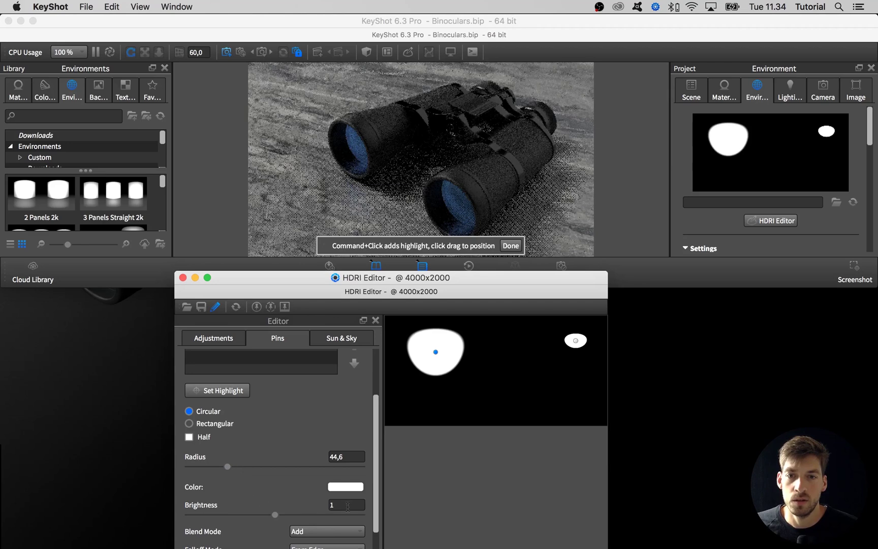
double_click(322, 506)
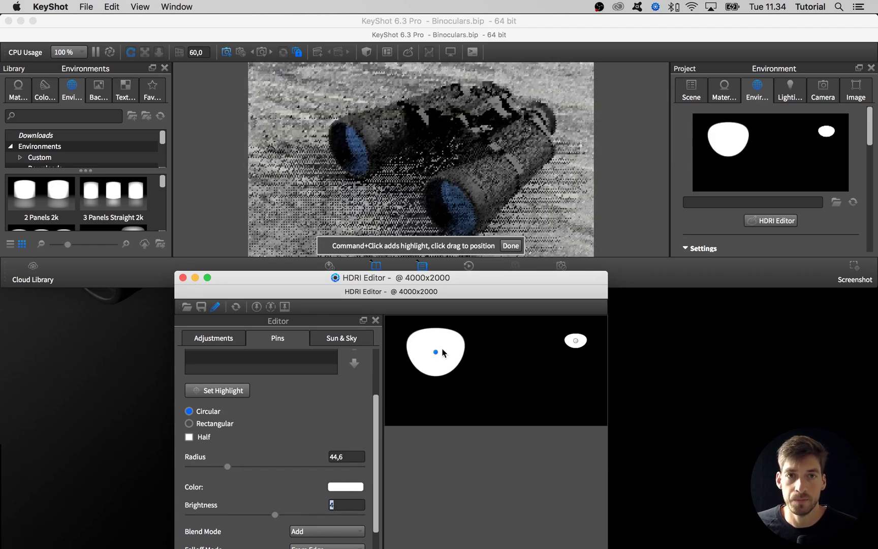
left_click(509, 245)
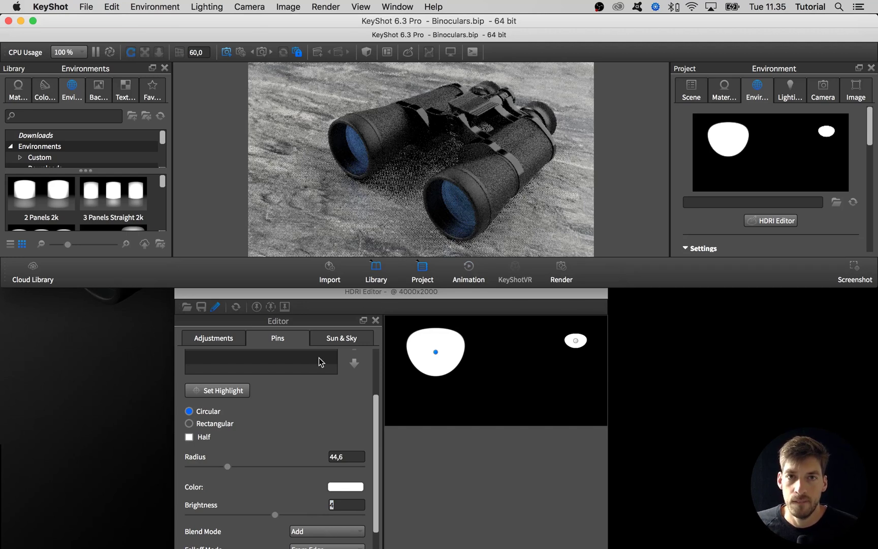
Give Pin 2 Exponential falloff at about 0,17 after trying Linear and Quadratic
scroll(316, 403, "down", 3)
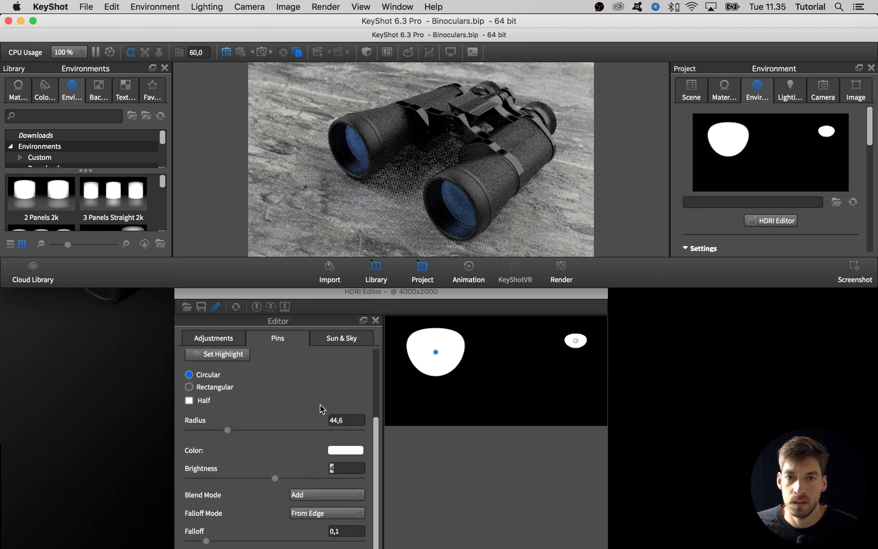
left_click(308, 484)
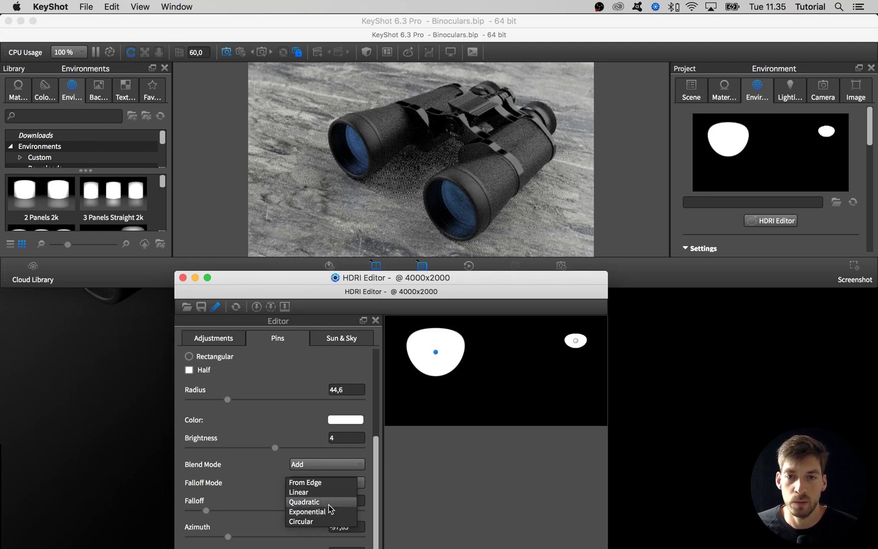
left_click(319, 512)
left_click_drag(206, 510, 224, 511)
left_click(299, 487)
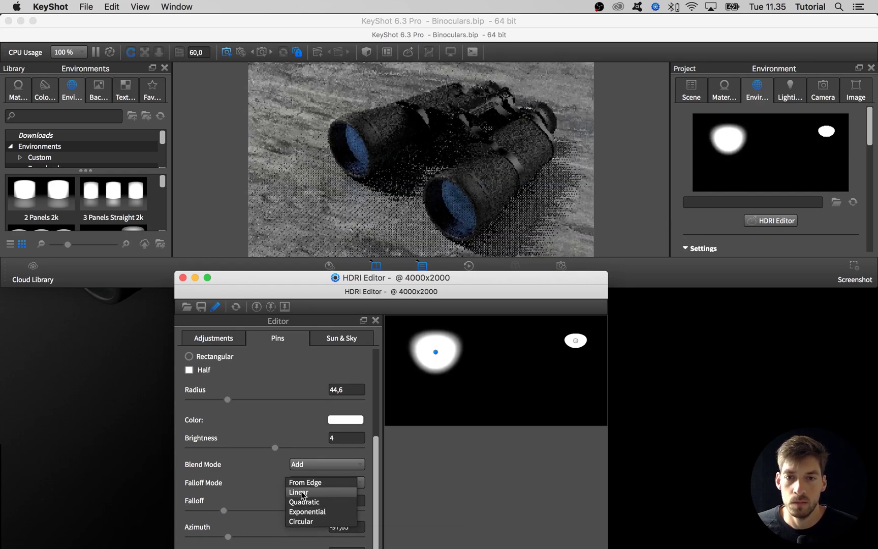
left_click(299, 492)
left_click(300, 483)
left_click(303, 502)
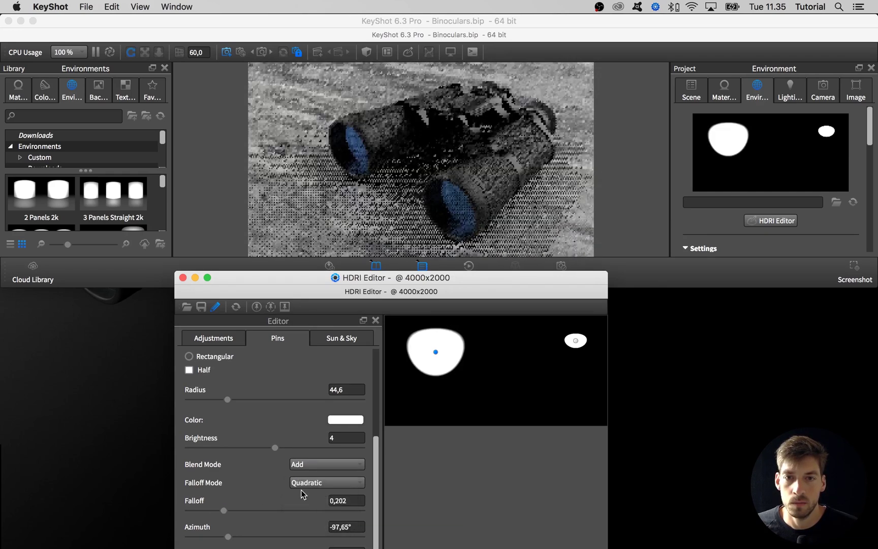
left_click(301, 483)
left_click(301, 510)
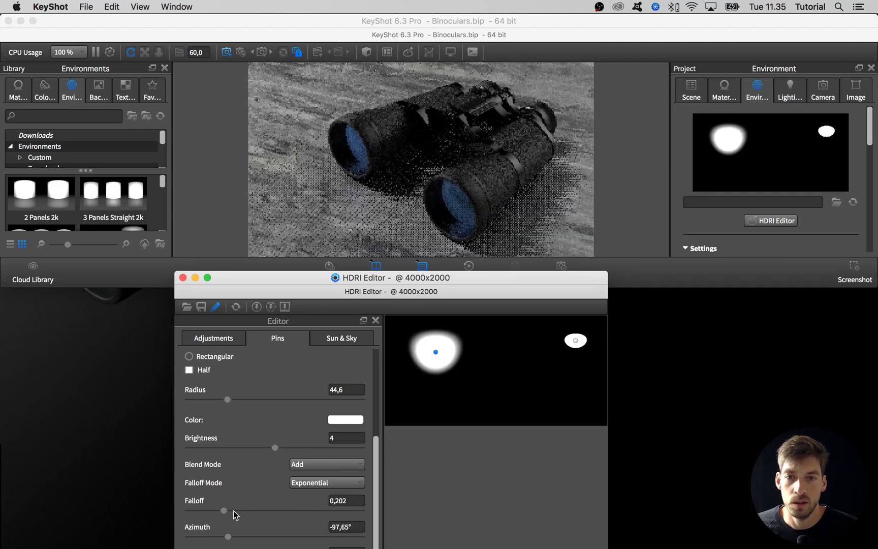
mouse_move(224, 510)
left_mouse_down()
mouse_move(240, 511)
mouse_move(218, 508)
left_mouse_up()
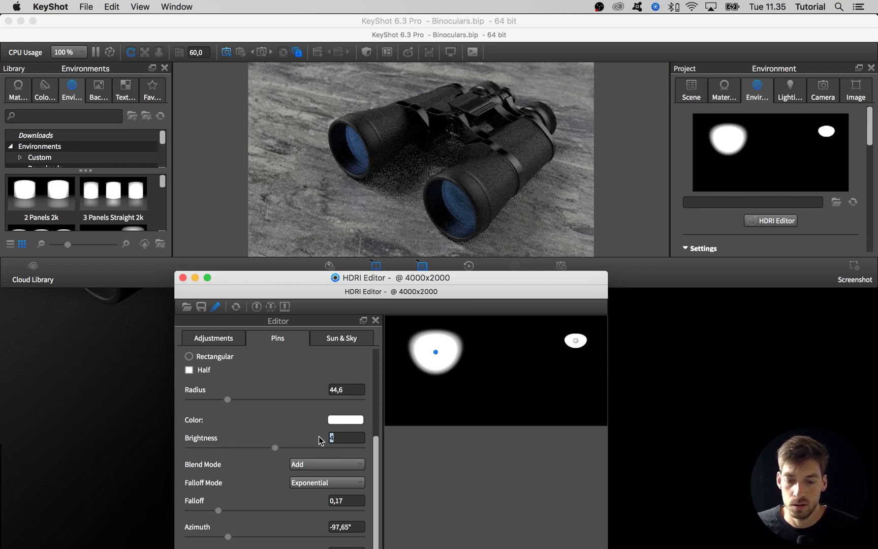
Set Pin 2's brightness to 5
type("5")
key("Return")
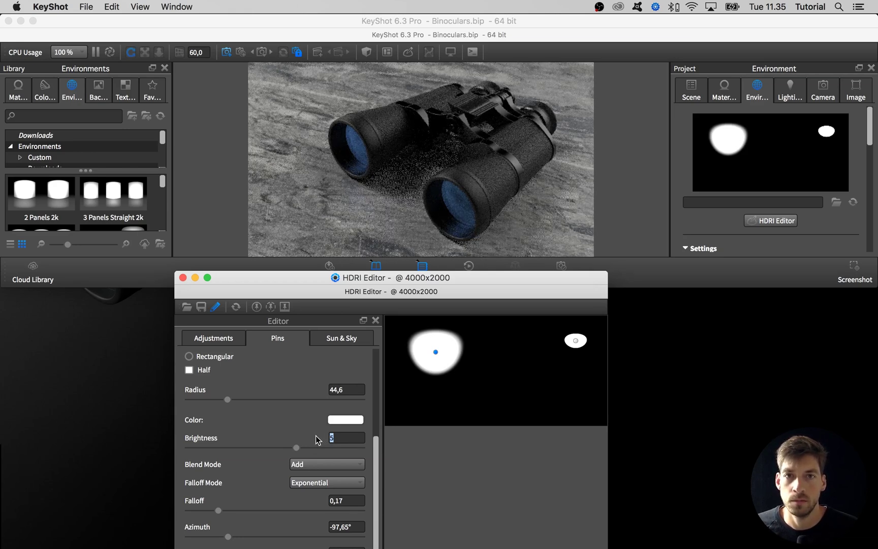
scroll(316, 435, "up", 5)
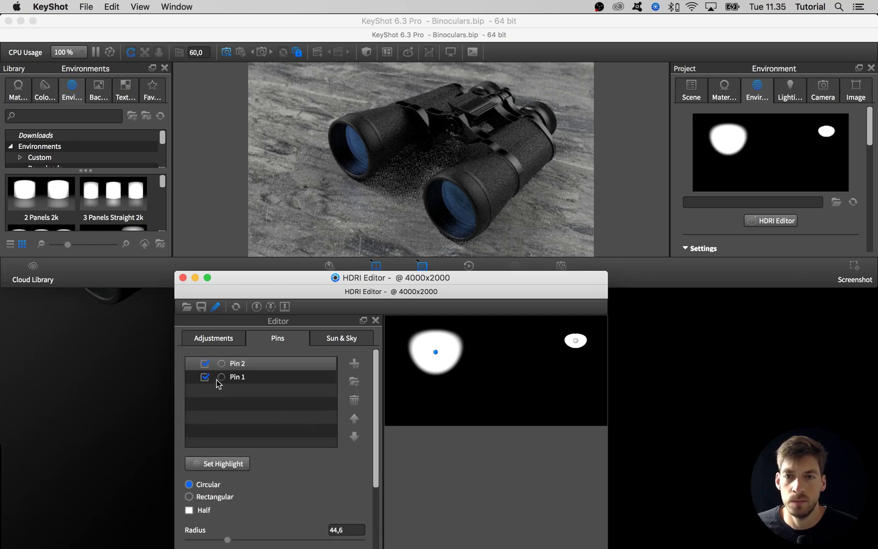
Drag Pin 1 from the HDRI's far right to sit just upper right of Pin 2
left_click(205, 378)
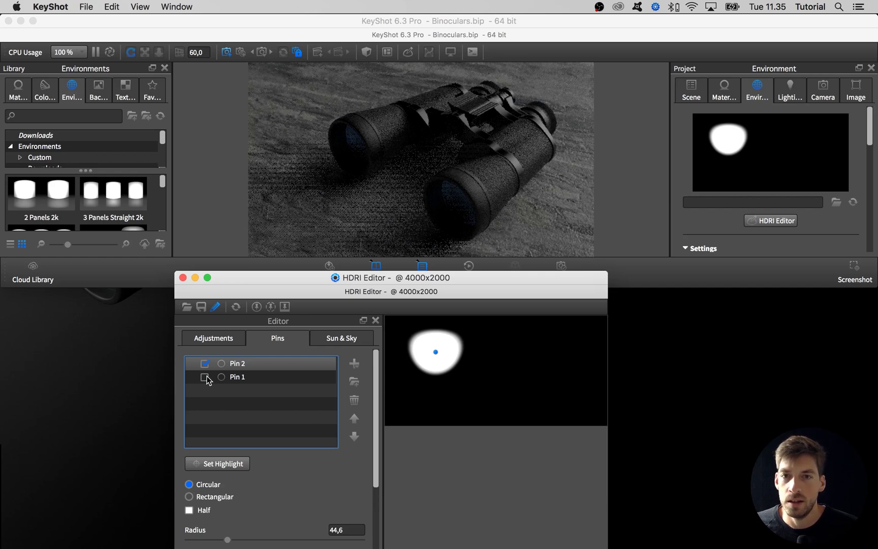
left_click(205, 377)
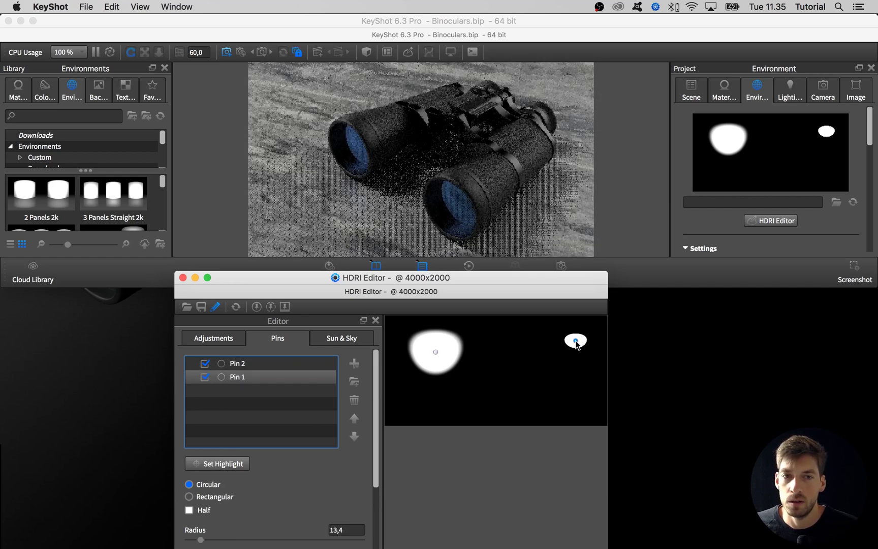
left_click_drag(576, 344, 402, 341)
left_click(452, 343)
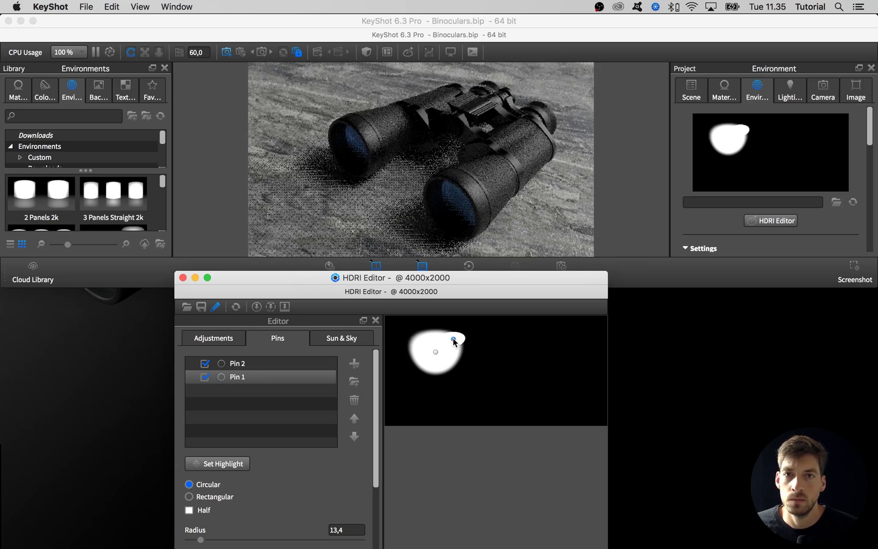
left_click_drag(454, 342, 457, 339)
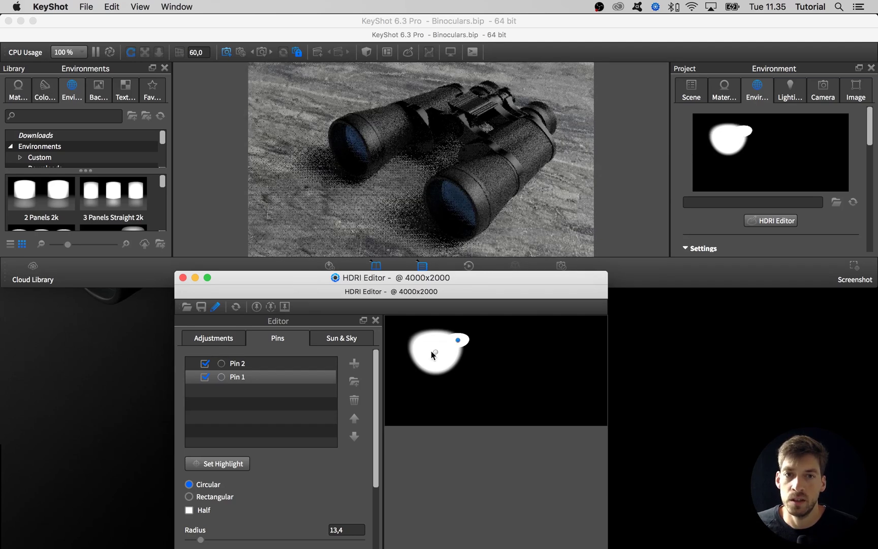
left_click(480, 364)
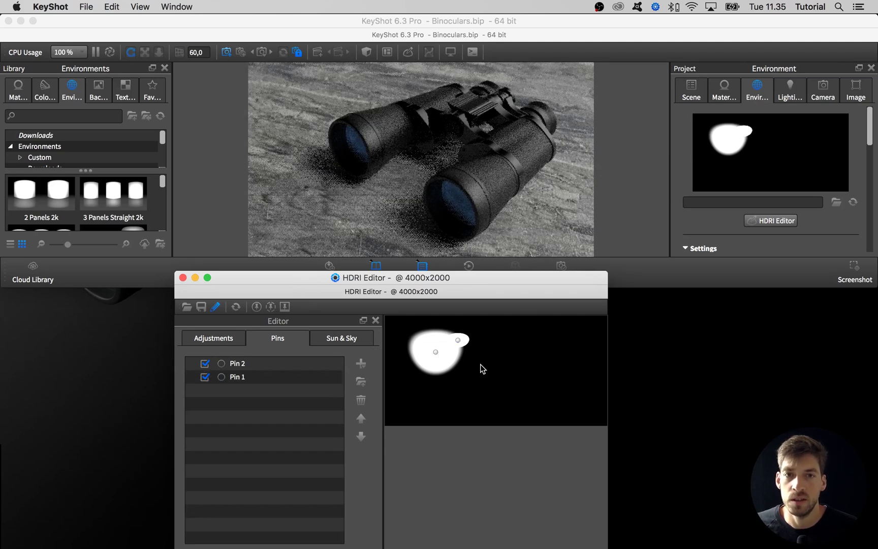
left_click(437, 351)
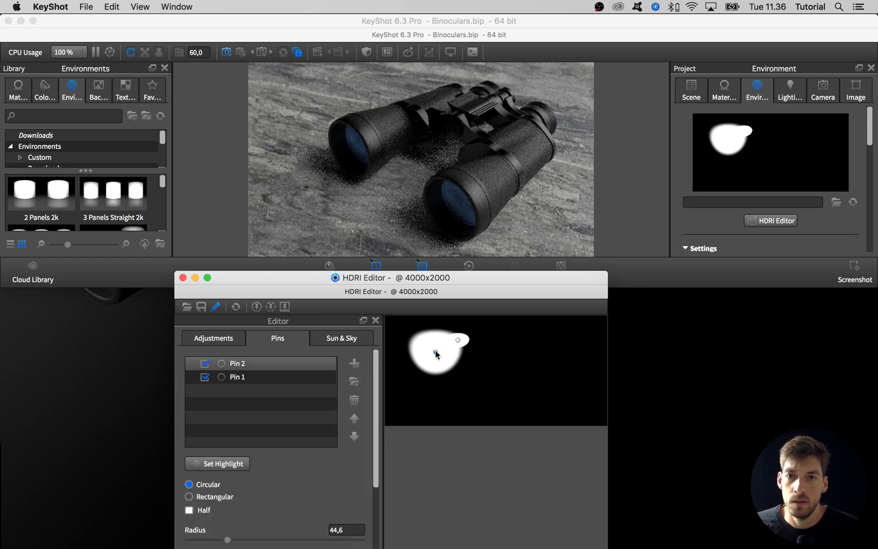
Add a third circular pin and place its highlight by clicking a spot on the binoculars
left_click(352, 364)
left_click(361, 379)
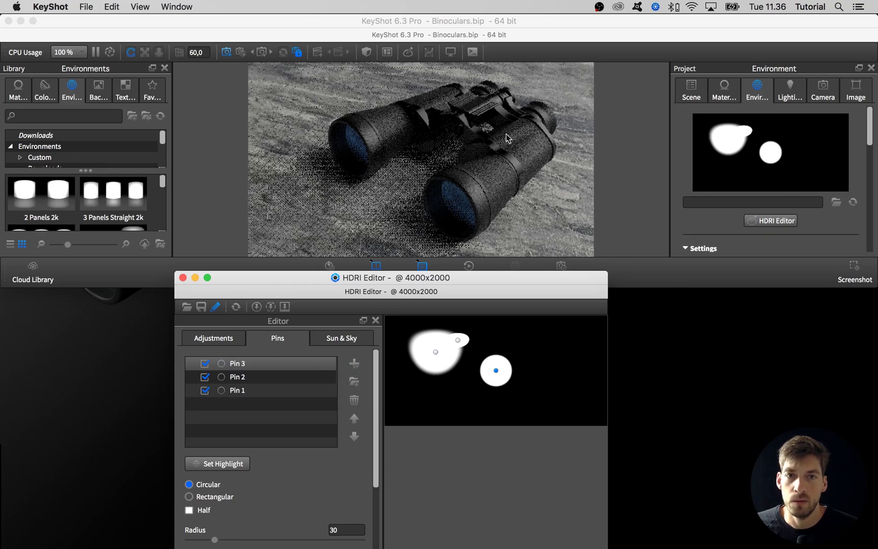
left_click(221, 464)
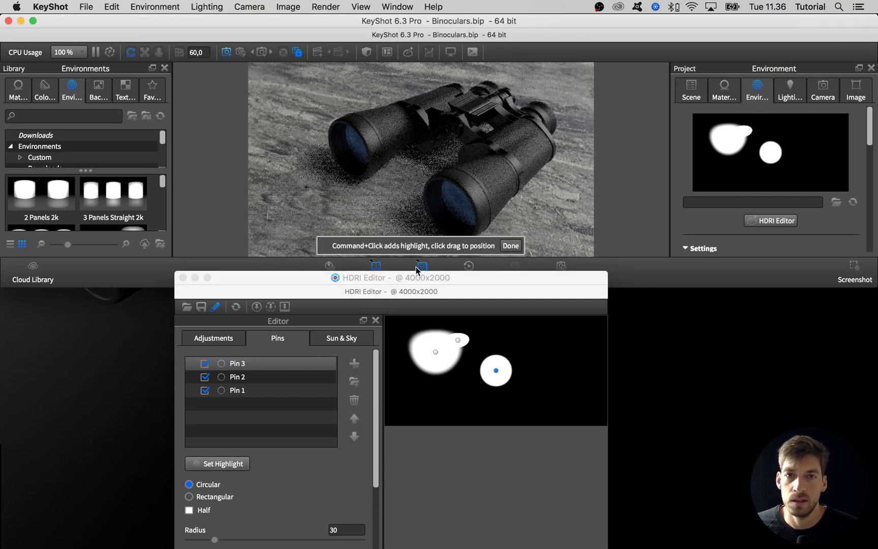
left_click(522, 91)
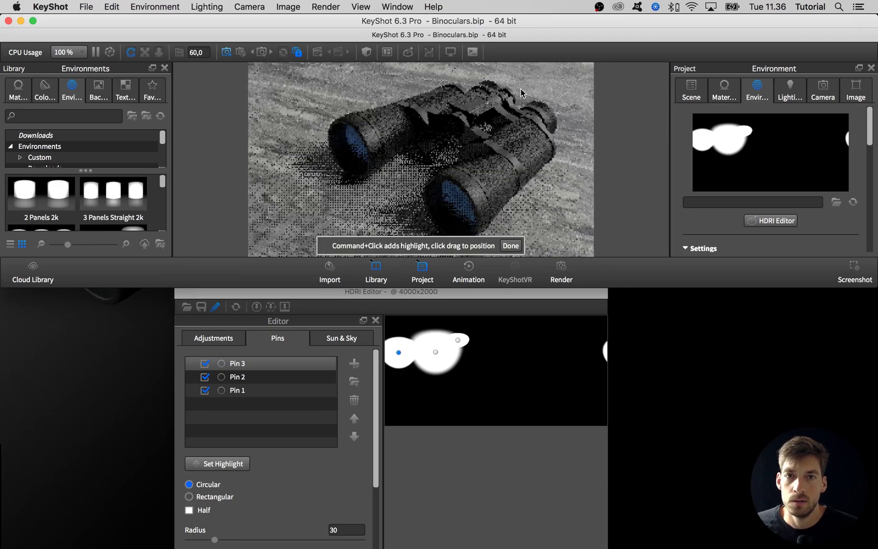
Hide the Pin 2 and Pin 1 highlights once the new highlight is placed
left_click(205, 379)
left_click(204, 377)
left_click(511, 245)
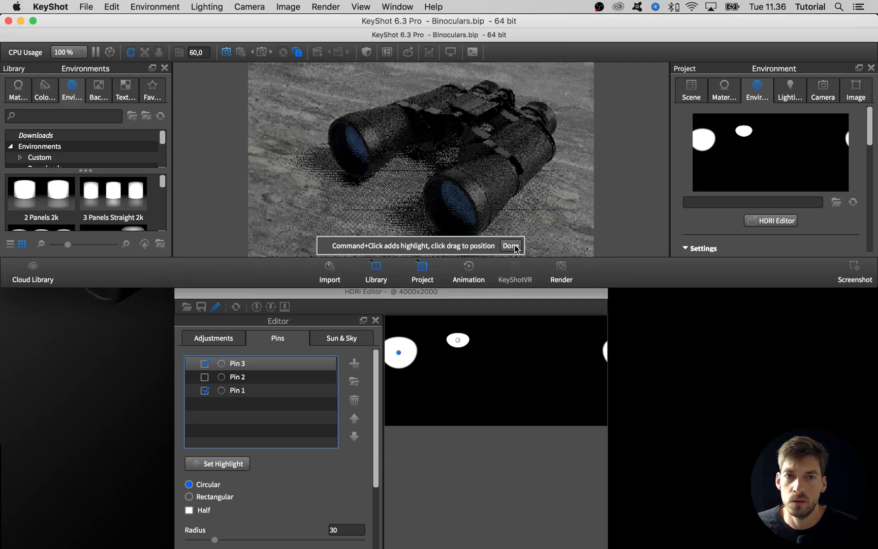
left_click(471, 416)
left_click(205, 391)
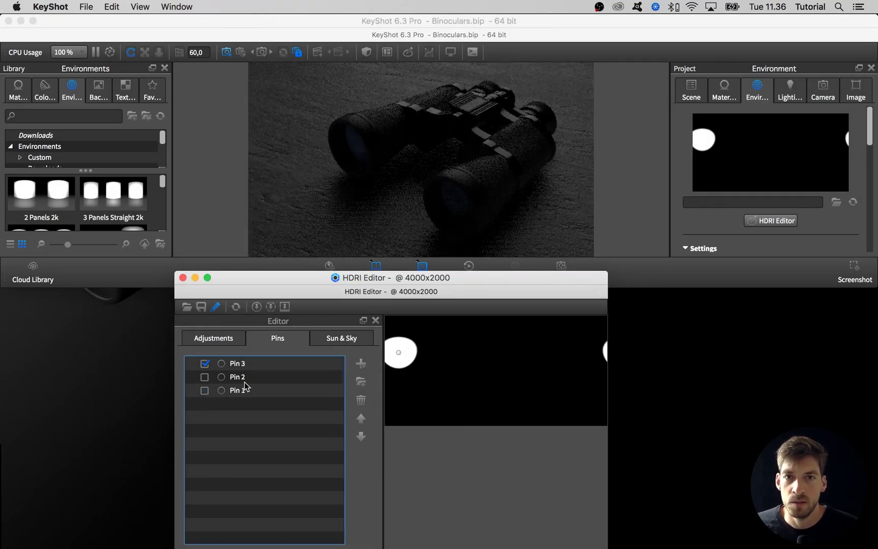
Select Pin 3 and move its highlight slightly lower on the HDRI
left_click(249, 365)
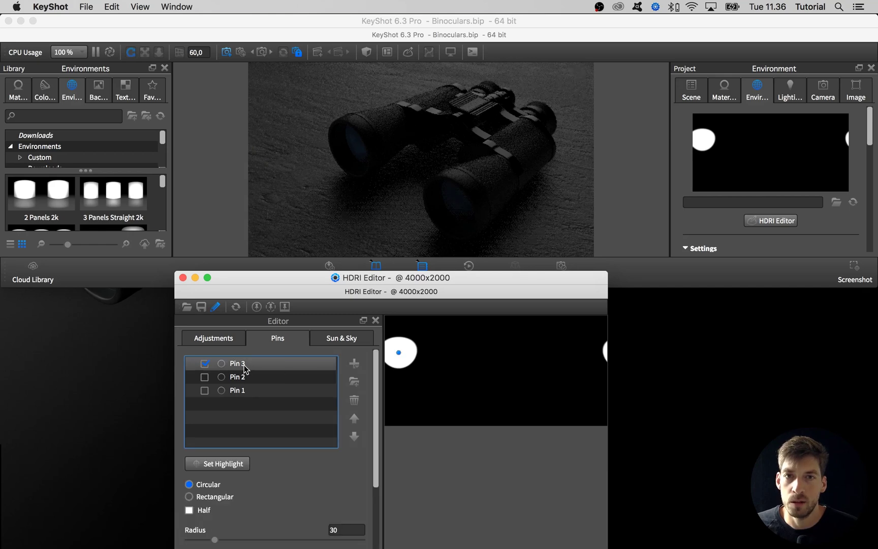
left_click(399, 351)
mouse_move(399, 352)
left_mouse_down()
mouse_move(400, 362)
mouse_move(402, 334)
mouse_move(401, 360)
mouse_move(426, 355)
mouse_move(404, 357)
left_mouse_up()
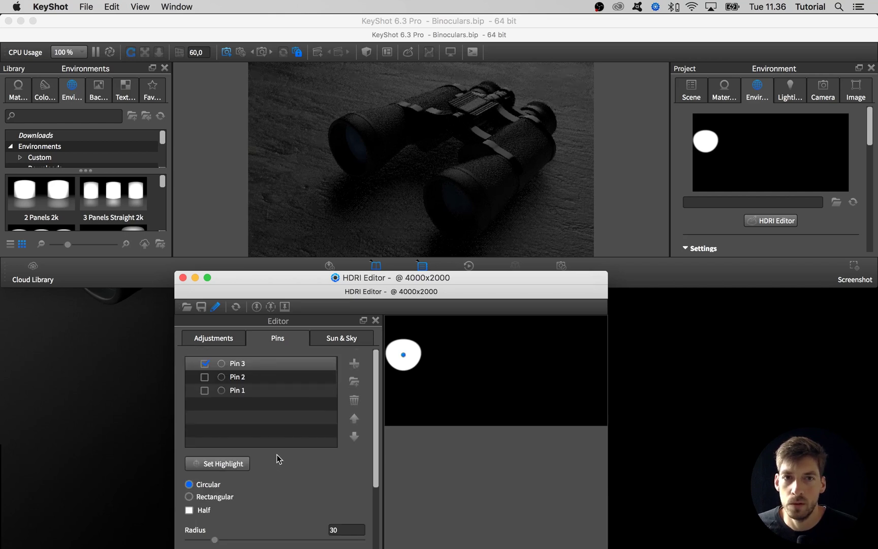
Adjust Pin 3's radius to 21,2, dismissing a save reminder without saving
scroll(276, 454, "down", 2)
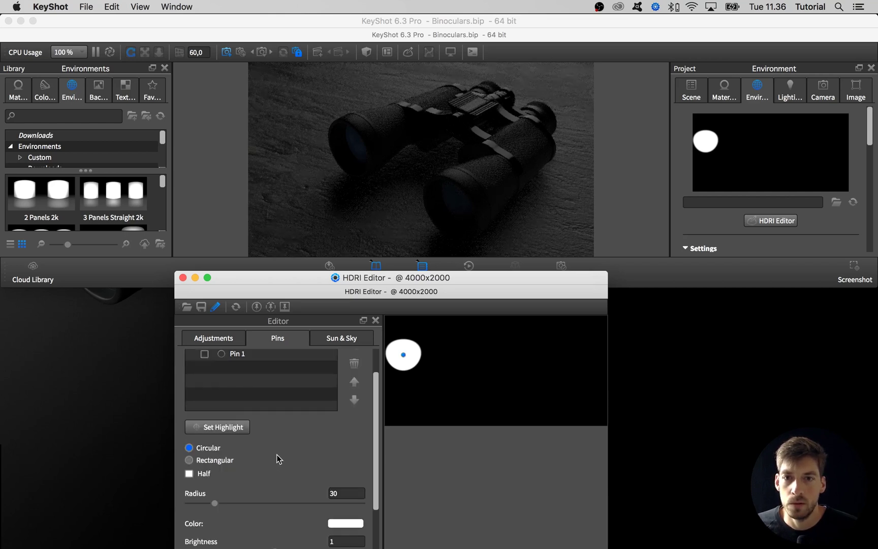
left_click(222, 502)
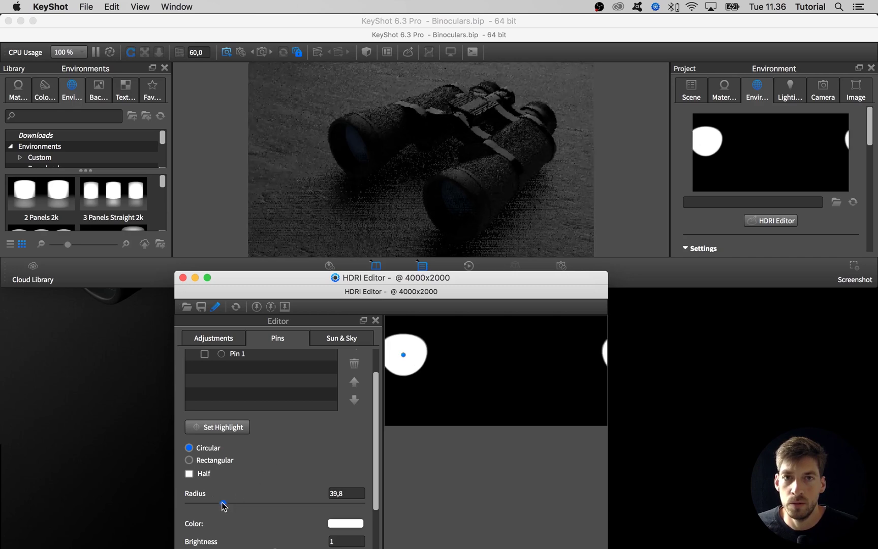
mouse_move(223, 504)
left_mouse_down()
mouse_move(204, 506)
mouse_move(224, 505)
mouse_move(216, 508)
left_mouse_up()
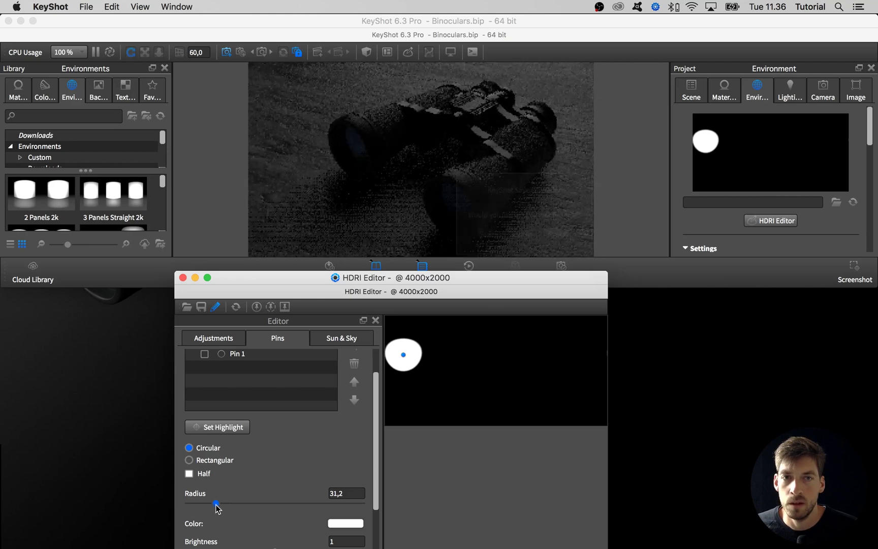
left_click(558, 236)
left_click(557, 234)
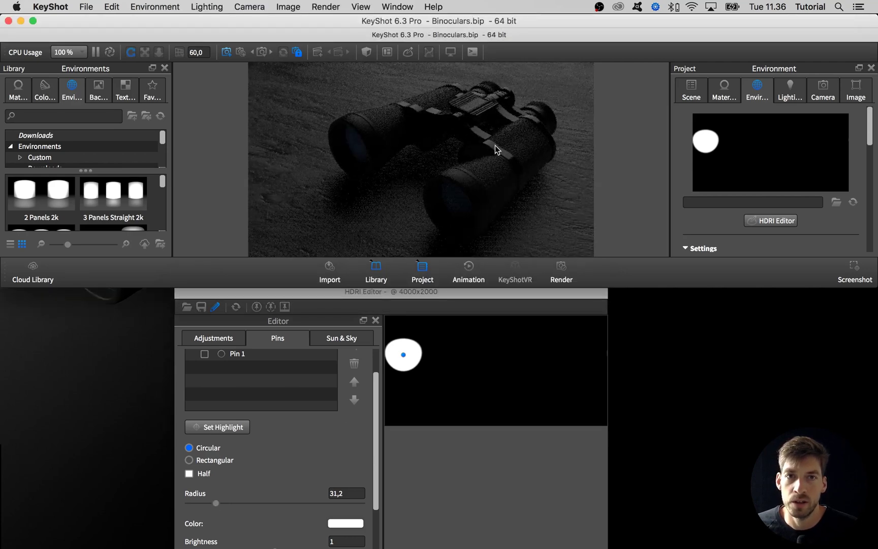
left_click(225, 506)
left_click(226, 504)
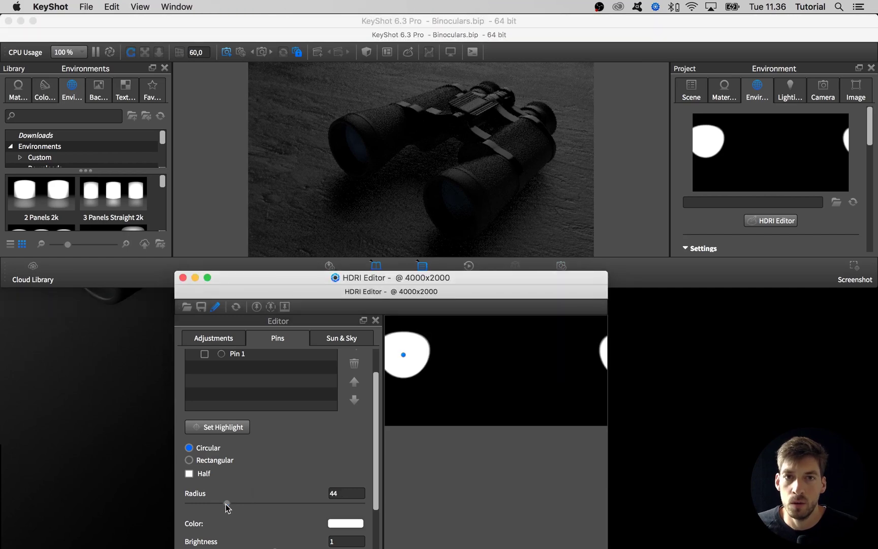
left_click_drag(232, 504, 235, 505)
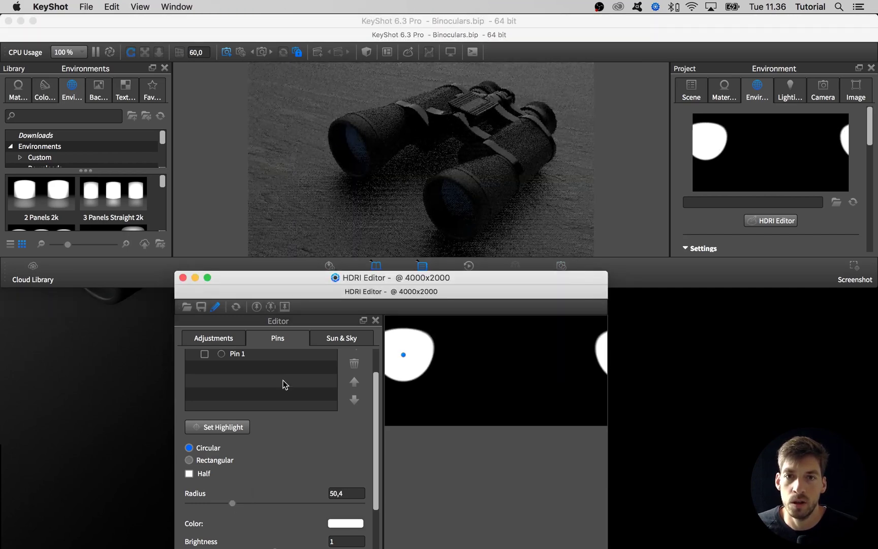
left_click_drag(233, 503, 206, 503)
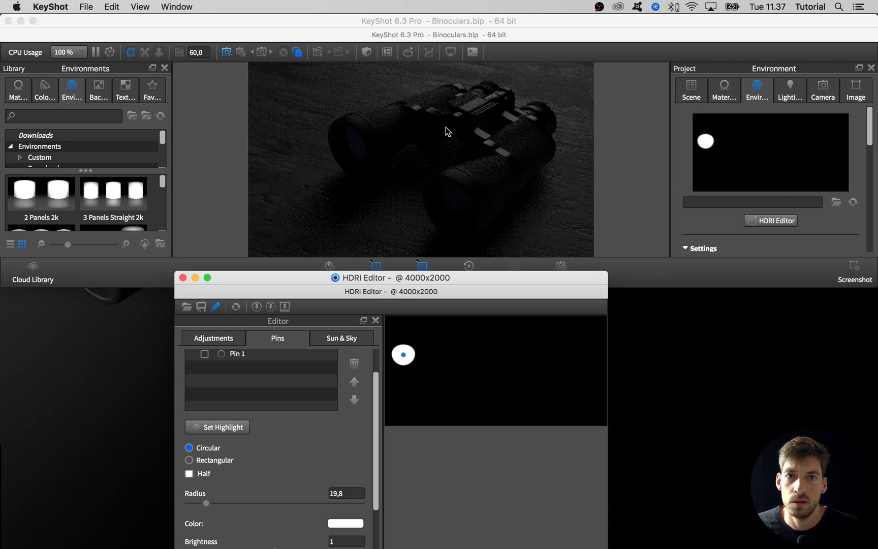
left_click_drag(206, 503, 208, 505)
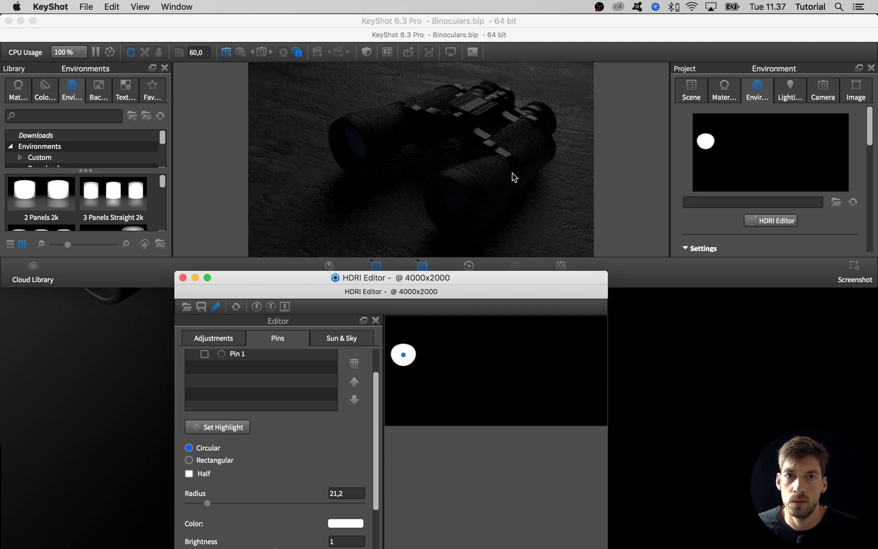
Set the small pin's brightness to 5
scroll(265, 471, "down", 4)
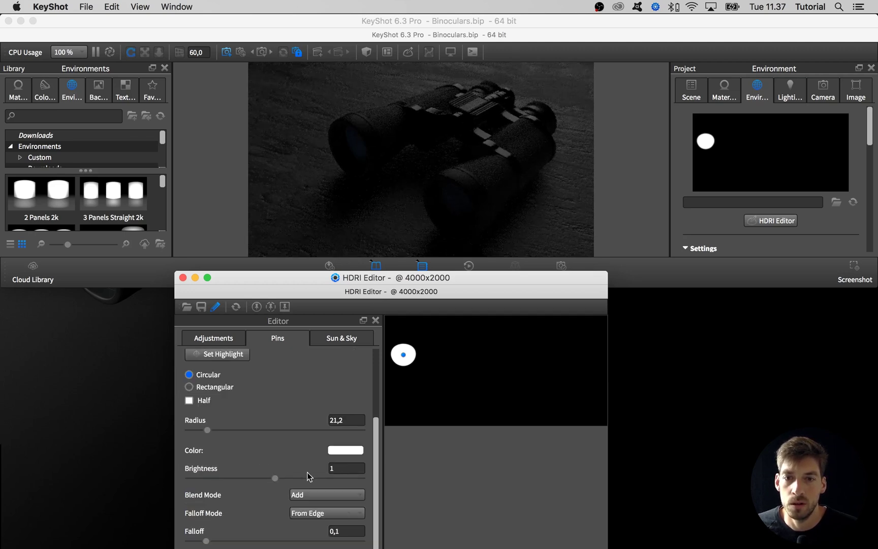
left_click(348, 468)
type("5")
key("Return")
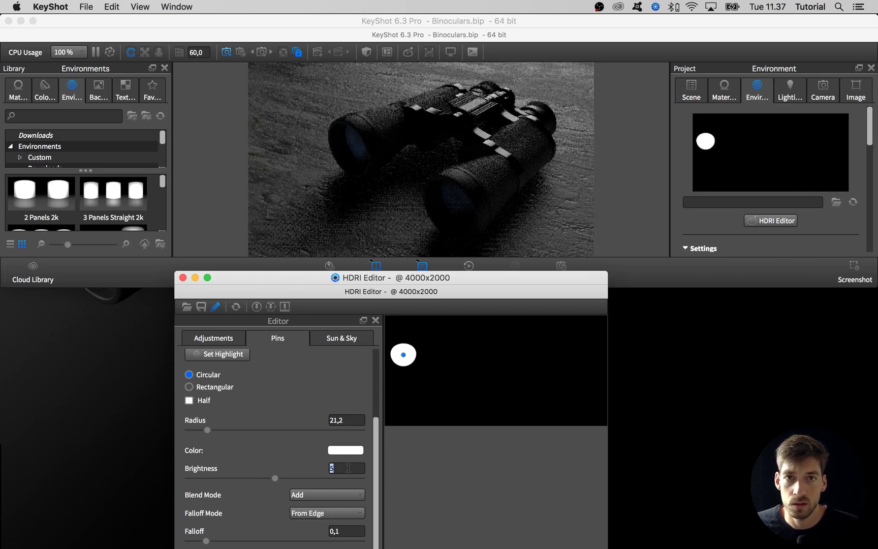
Switch the pin's falloff mode to Exponential with a falloff of 0,089
left_click(309, 513)
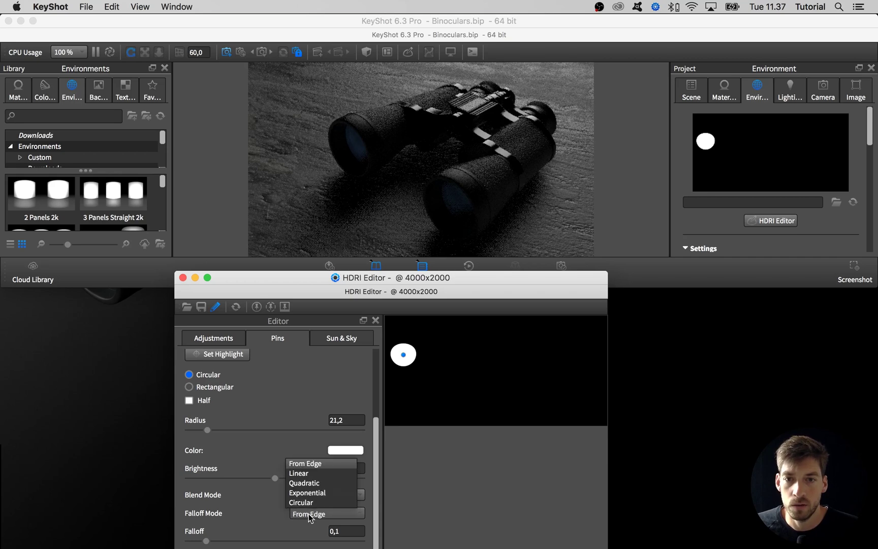
left_click(311, 496)
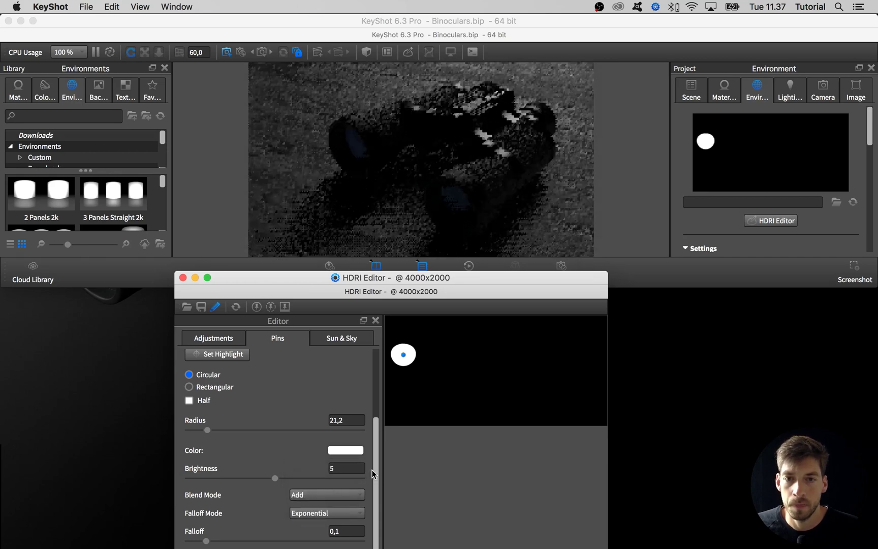
scroll(373, 475, "down", 2)
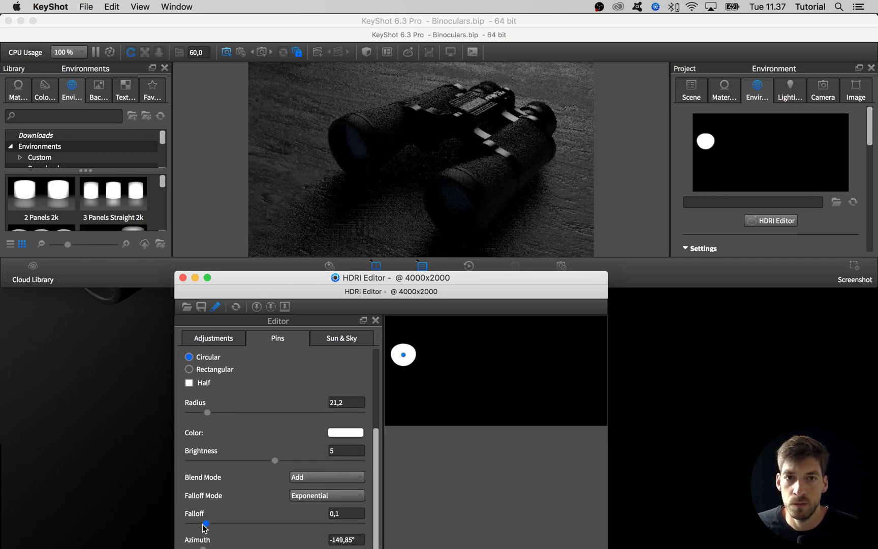
left_click_drag(205, 528, 204, 528)
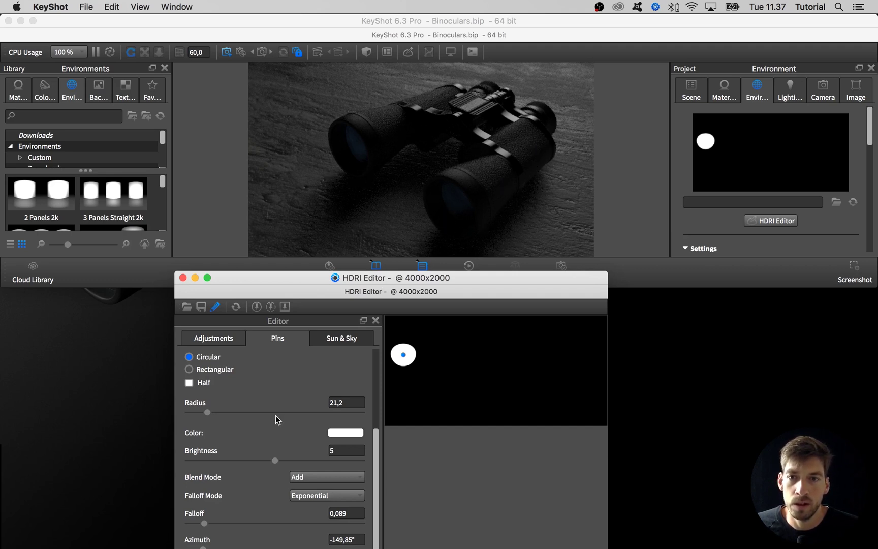
Turn Pin 2 back on and move its highlight to the HDRI centre
scroll(292, 401, "up", 5)
left_click(204, 377)
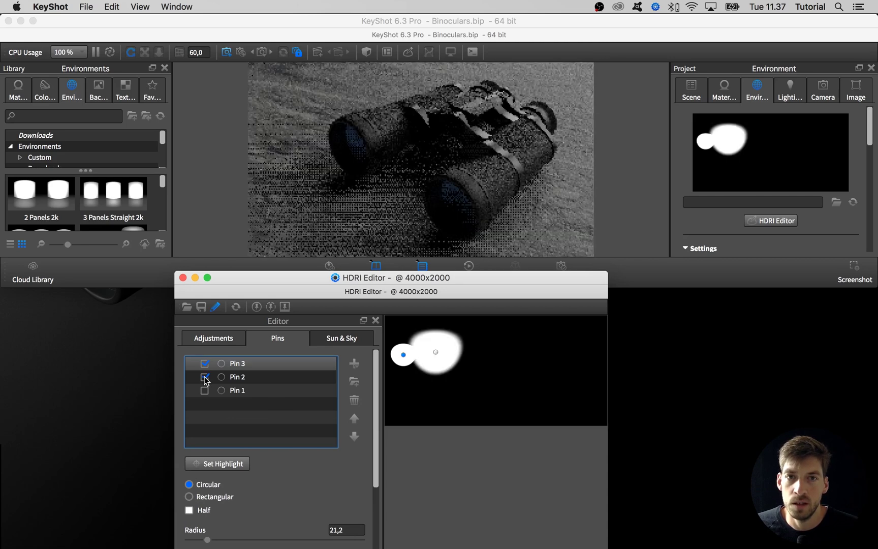
left_click_drag(437, 351, 462, 366)
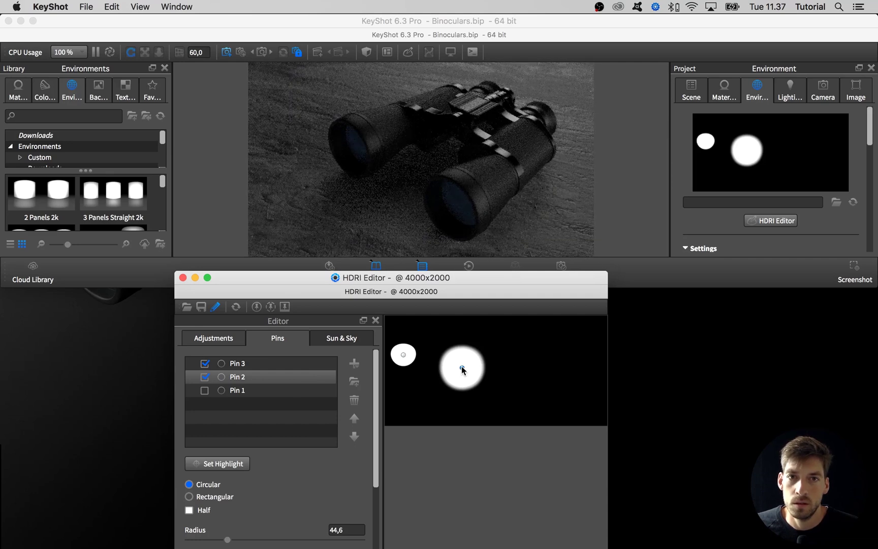
Enlarge the central highlight and set its brightness to 8,62
scroll(288, 472, "down", 2)
left_click(249, 503)
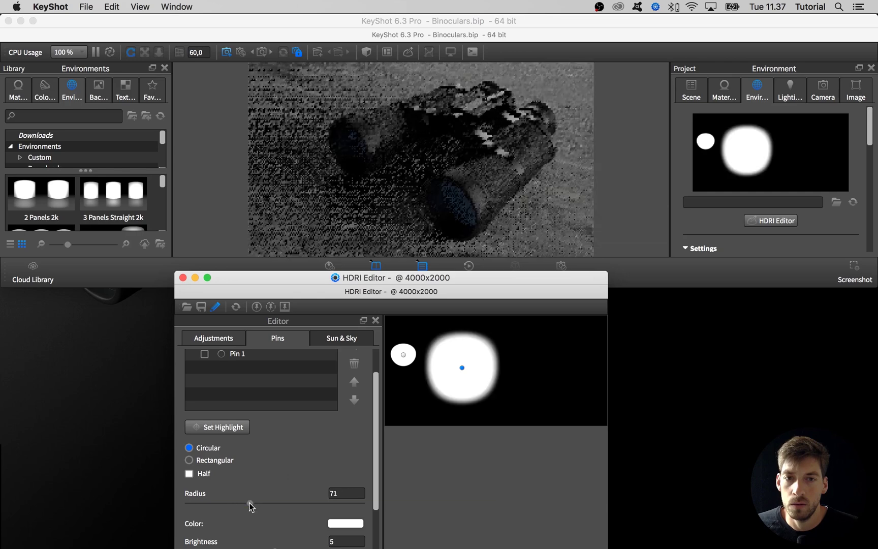
scroll(281, 462, "down", 4)
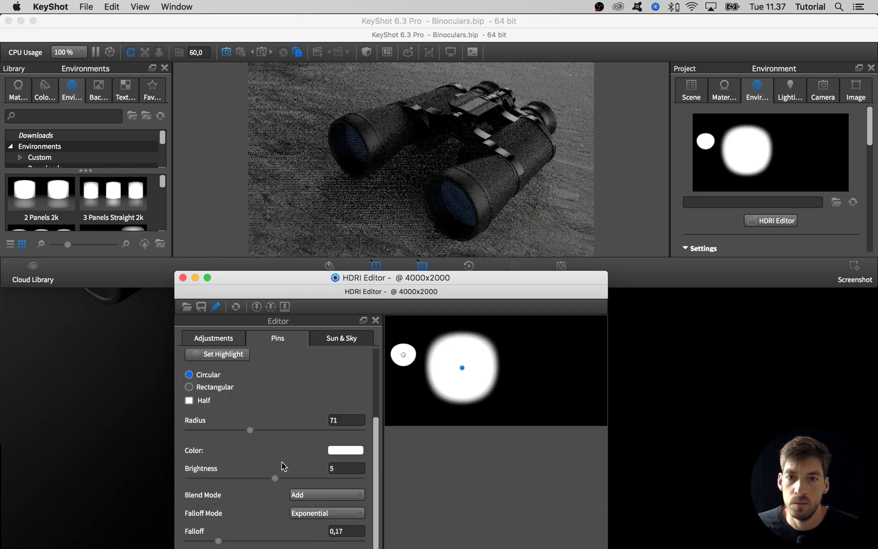
left_click(317, 478)
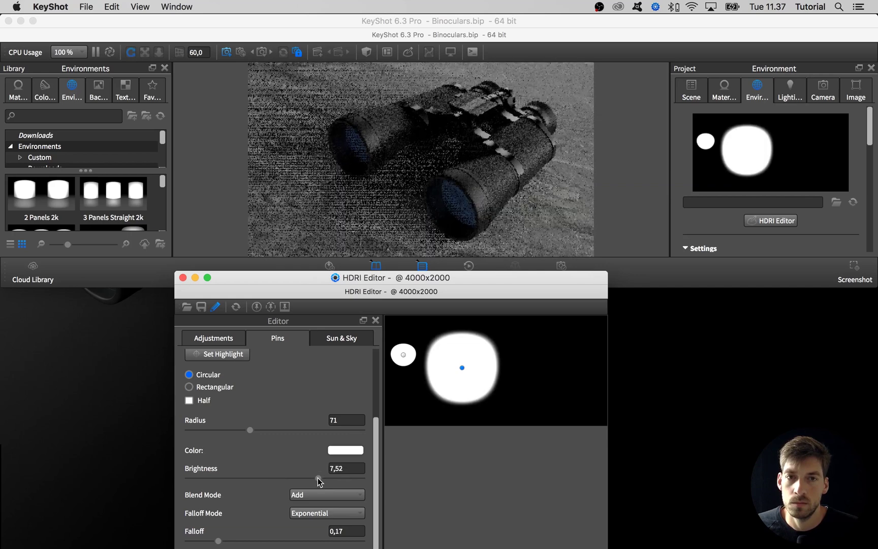
left_click(259, 478)
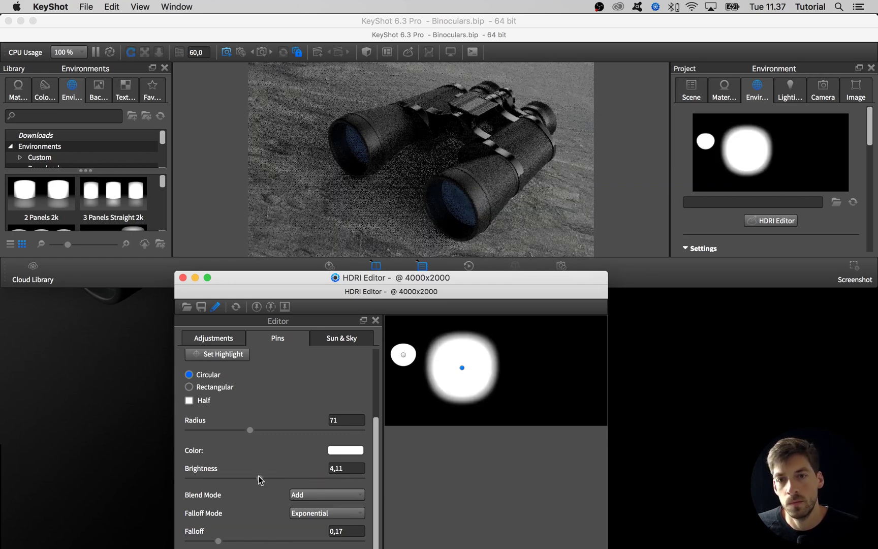
left_click_drag(260, 476, 337, 476)
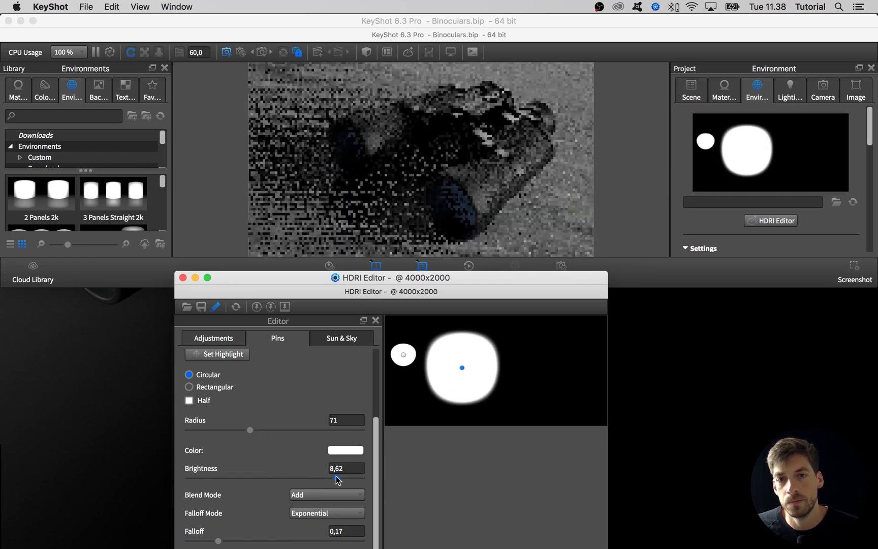
Set the central highlight's radius to 56,8 and bring the full pin list into view
scroll(310, 455, "up", 3)
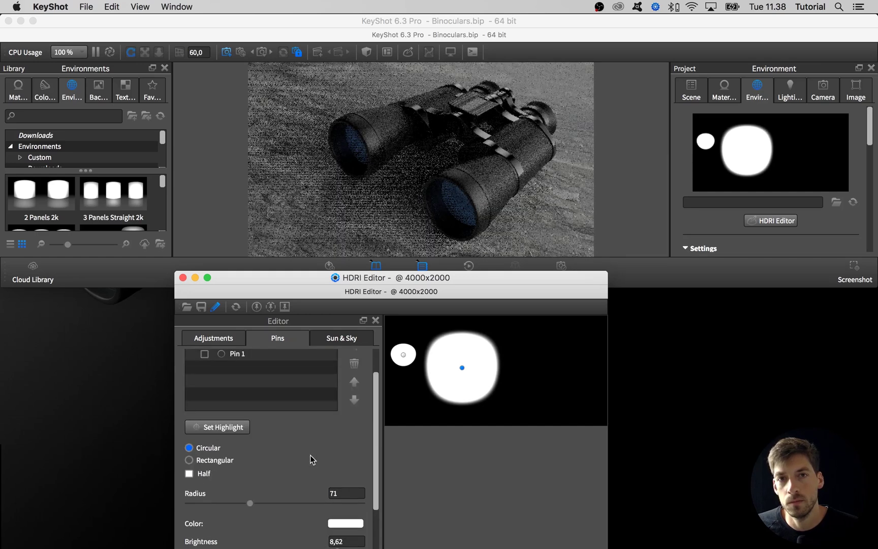
left_click(217, 500)
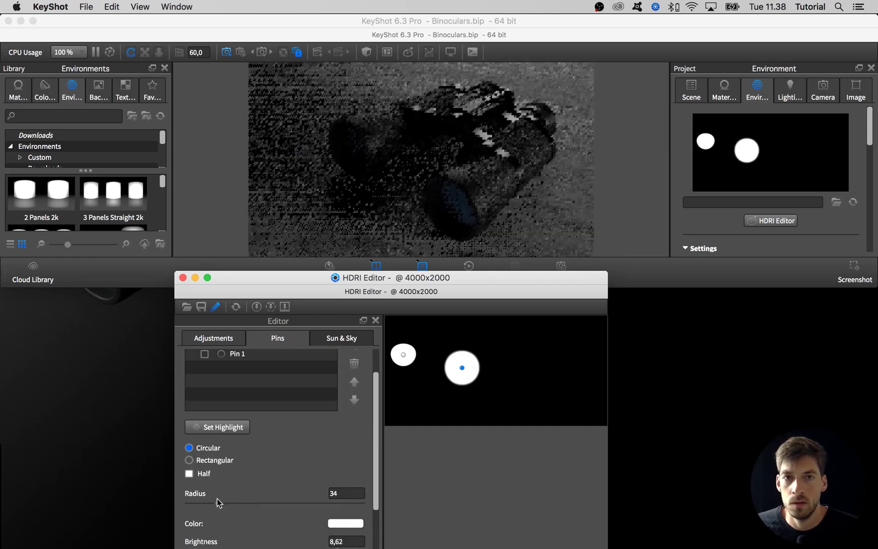
left_click(236, 504)
left_click_drag(237, 503, 238, 506)
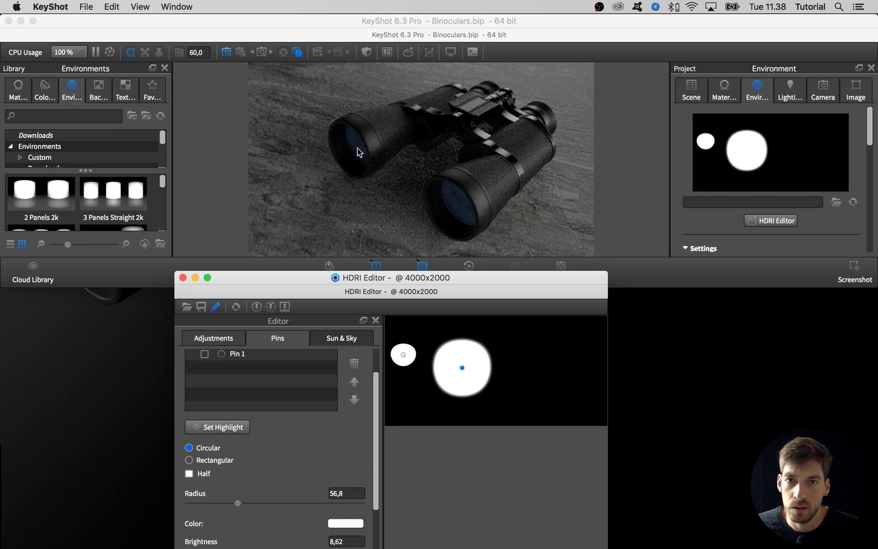
scroll(274, 366, "up", 3)
left_click(267, 378)
Delete the unwanted Pin 1 highlight
left_click(207, 391)
left_click(243, 391)
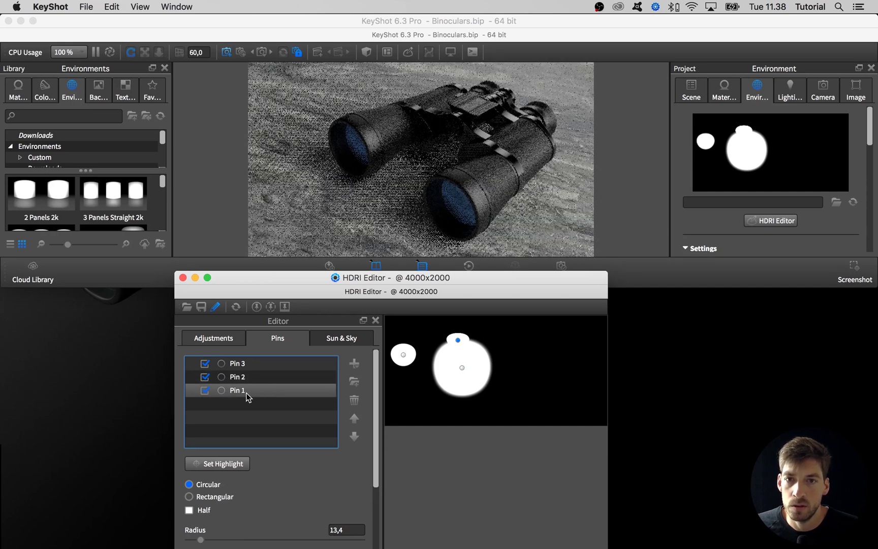
left_click(354, 400)
Add a new highlight by clicking the render, then shift it up and left in the HDRI
left_click(235, 464)
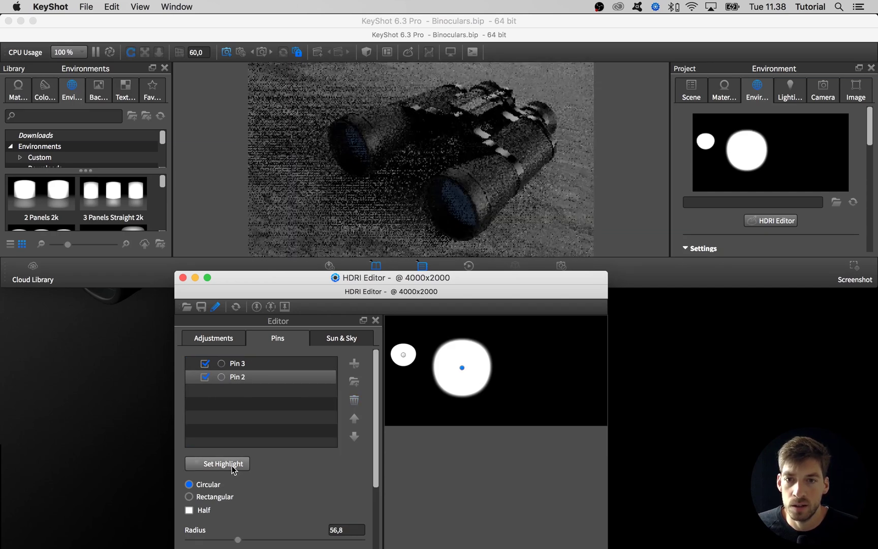
left_click(353, 164, "super")
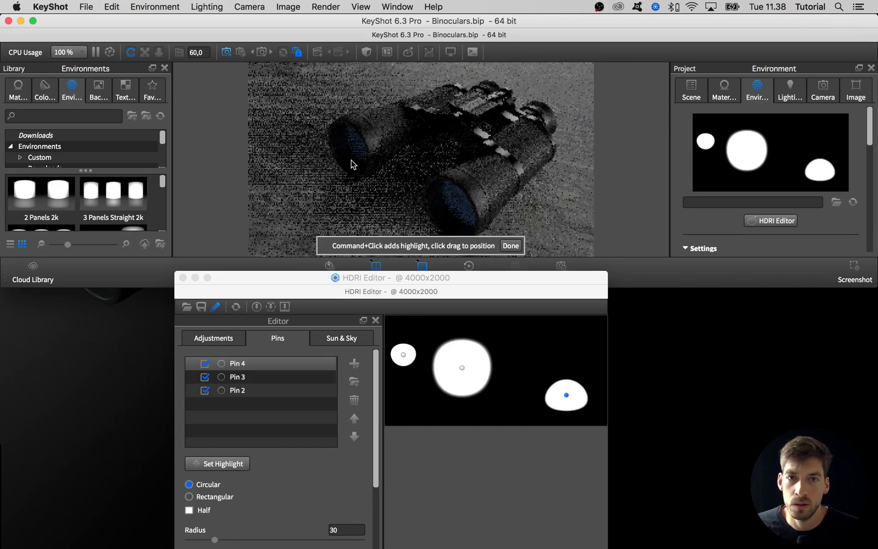
left_click_drag(354, 164, 358, 149)
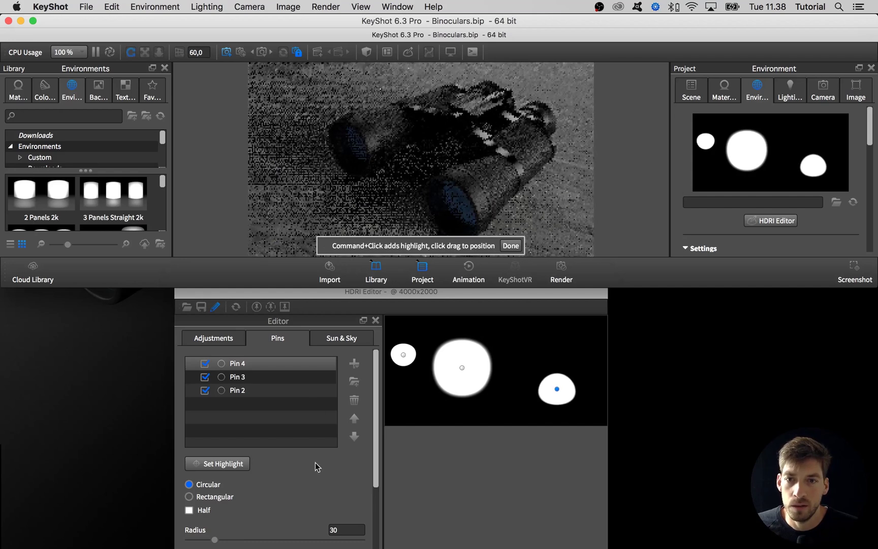
Briefly toggle Pins 3 and 2 to compare, then pick a red tint for the new highlight
scroll(307, 469, "down", 3)
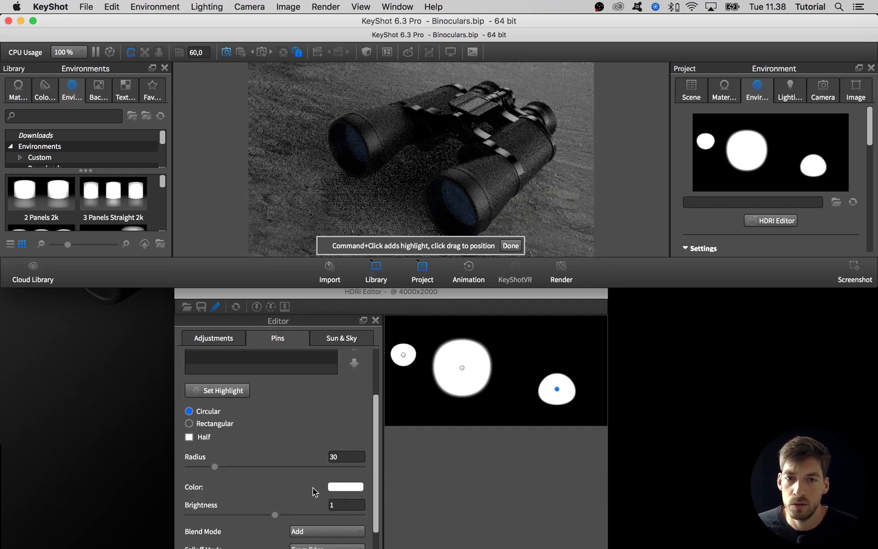
scroll(279, 483, "up", 3)
left_click(205, 377)
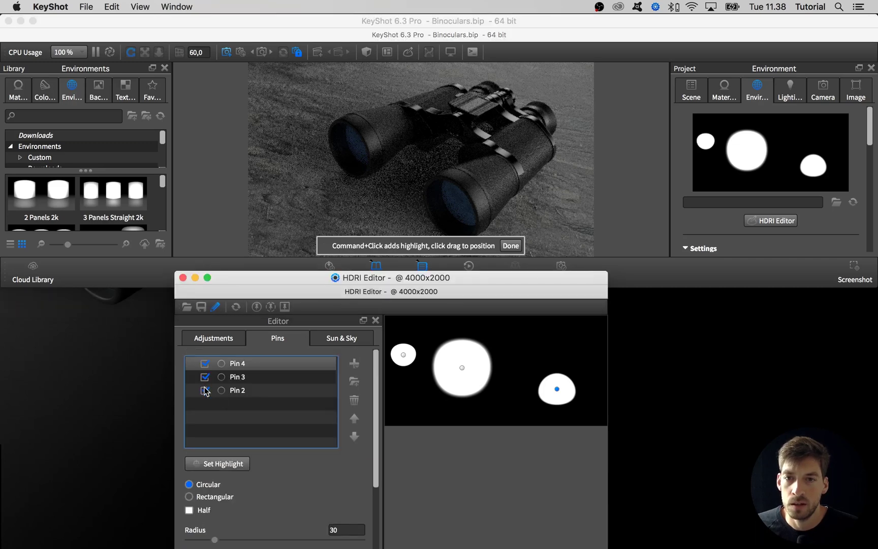
left_click(206, 390)
left_click(205, 378)
left_click(205, 391)
scroll(300, 458, "down", 3)
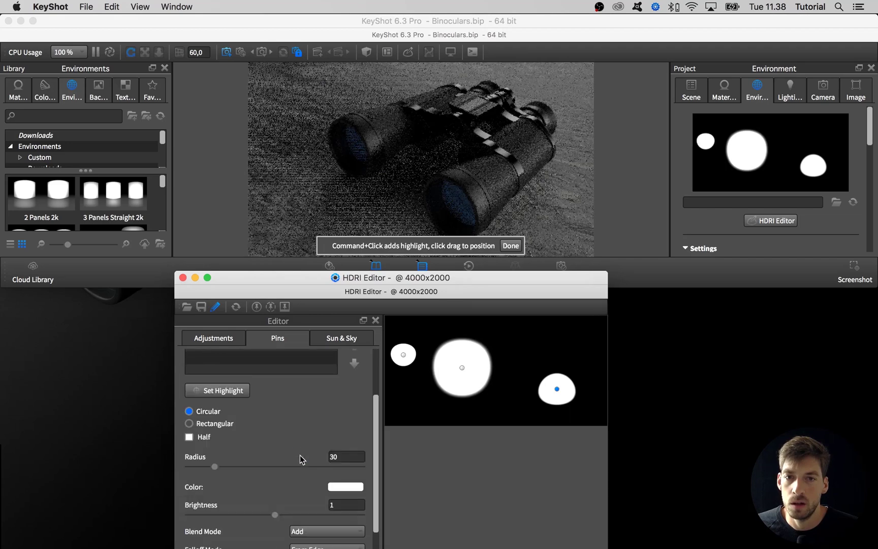
left_click(345, 487)
left_click_drag(315, 253, 326, 227)
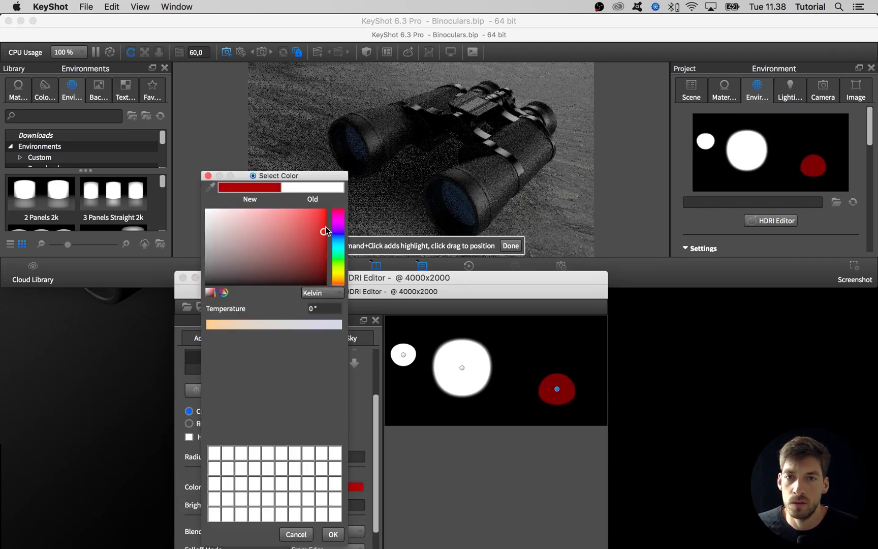
Confirm the red colour, finish highlight placement, and nudge the red pin upward
left_click(332, 534)
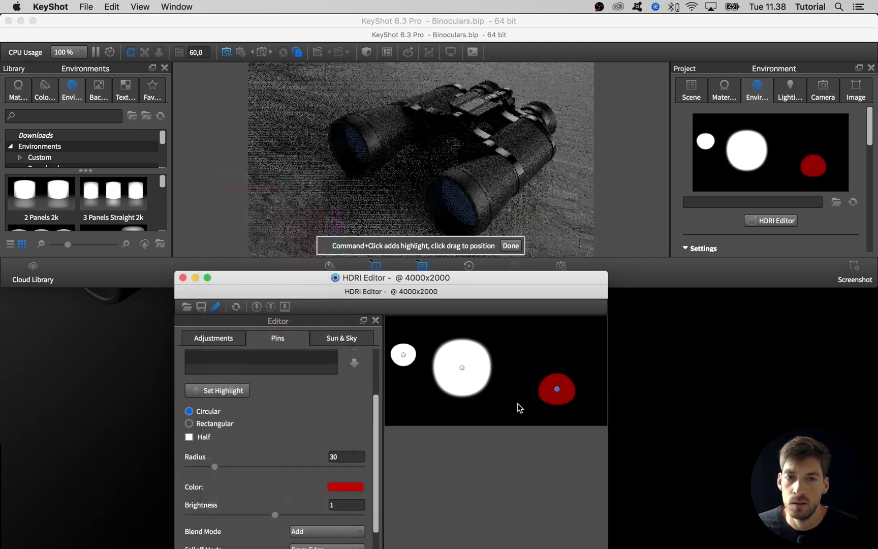
left_click(517, 249)
left_click(558, 390)
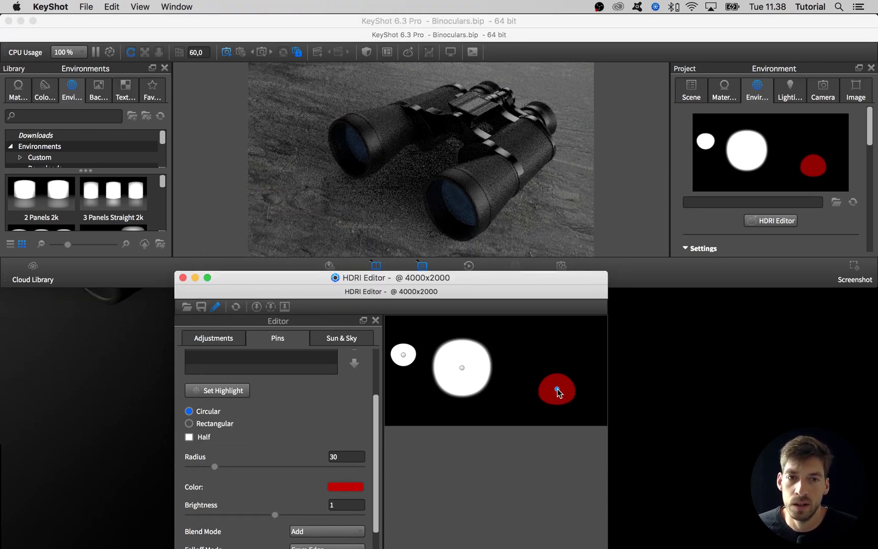
left_click_drag(558, 389, 557, 364)
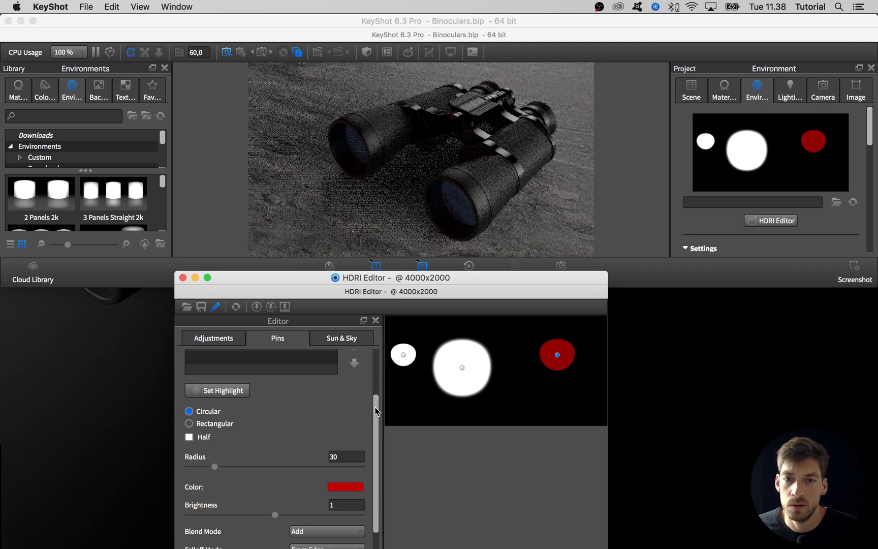
left_click_drag(376, 412, 372, 359)
Hide Pins 3 and 2 and move the red pin to mid-HDRI at azimuth -10.8°
left_click(204, 377)
left_click(204, 390)
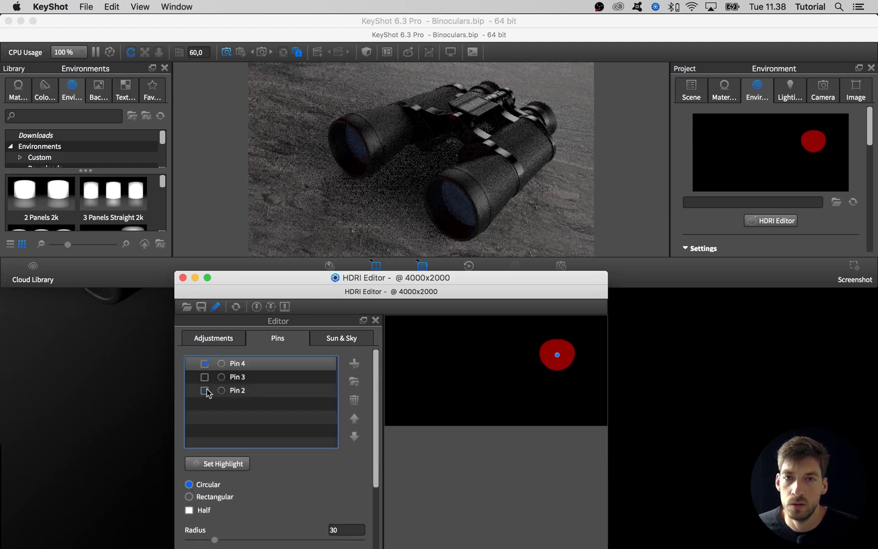
left_click_drag(376, 379, 376, 461)
left_click_drag(556, 353, 489, 368)
Set the pin's brightness to 10 and move it to the upper right at azimuth 57.6°
left_click(345, 444)
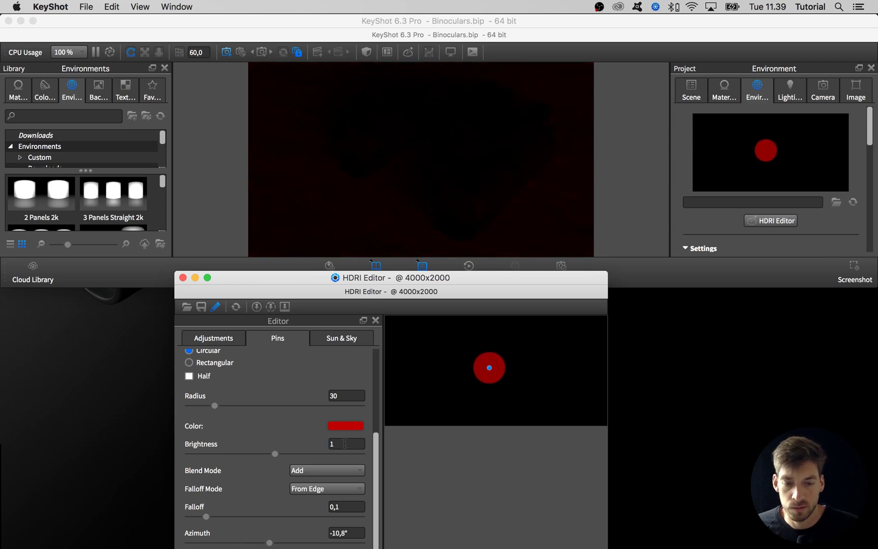
type("0")
key("Return")
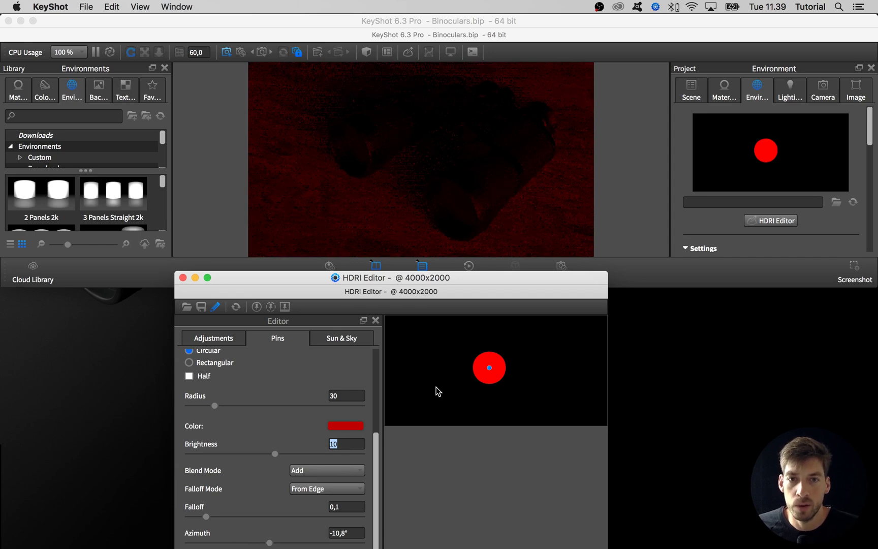
left_click_drag(489, 367, 531, 348)
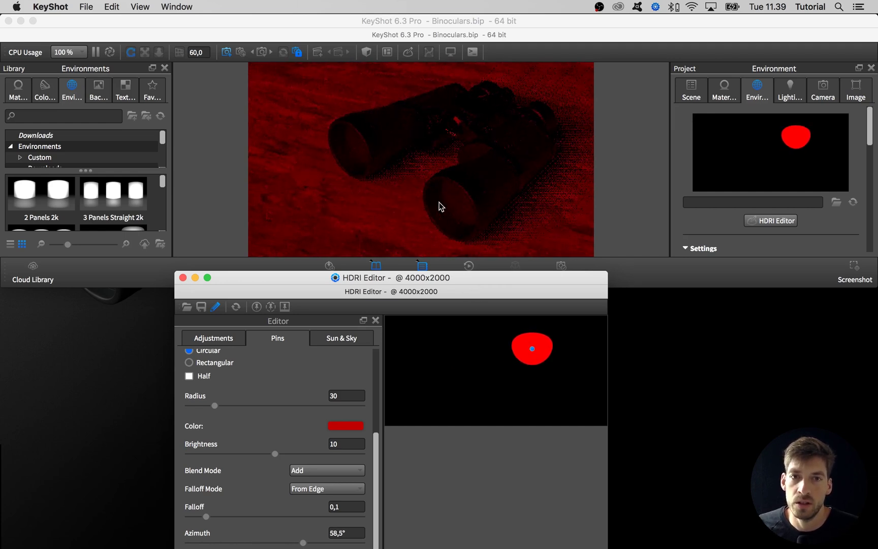
left_click(532, 361)
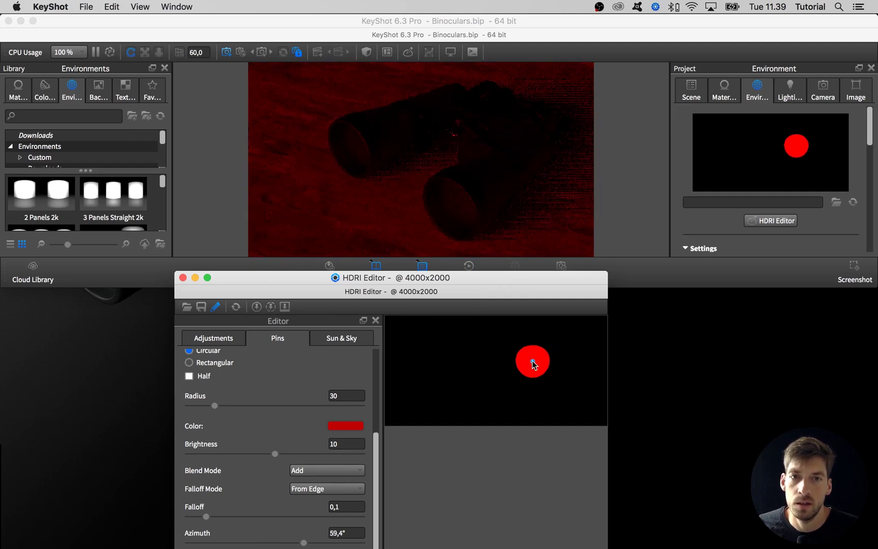
left_click_drag(532, 359, 532, 351)
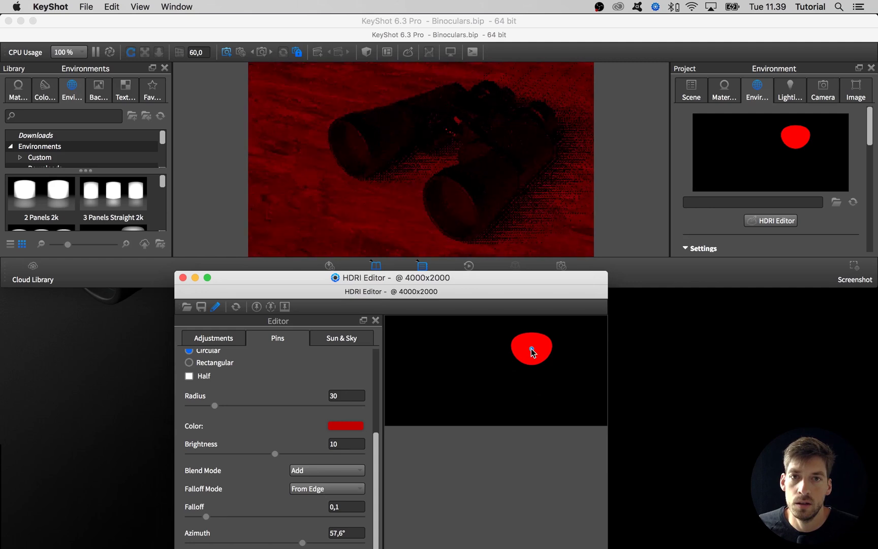
Change the pin colour from red to neutral white (6502 K)
left_click(345, 426)
left_click(283, 324)
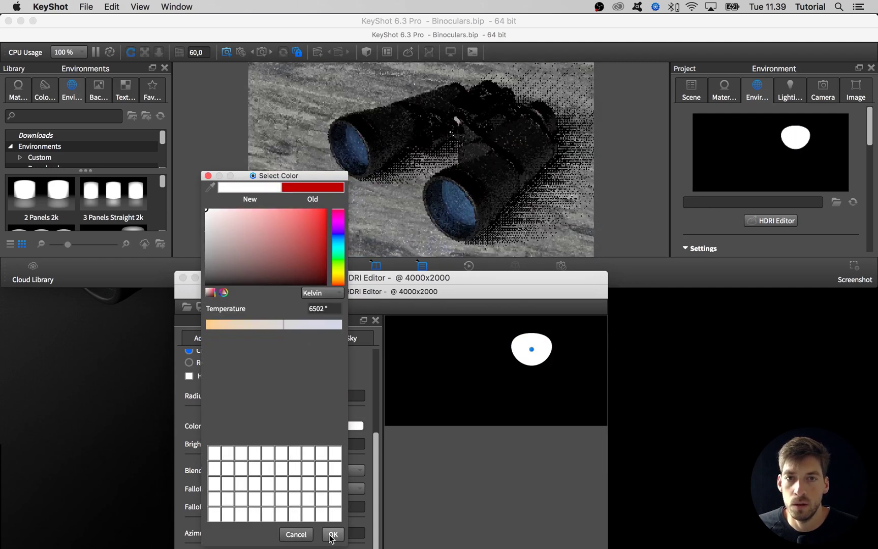
left_click(332, 534)
Show Pins 3 and 2 again and select Pin 4, the upper-right light
scroll(298, 388, "up", 5)
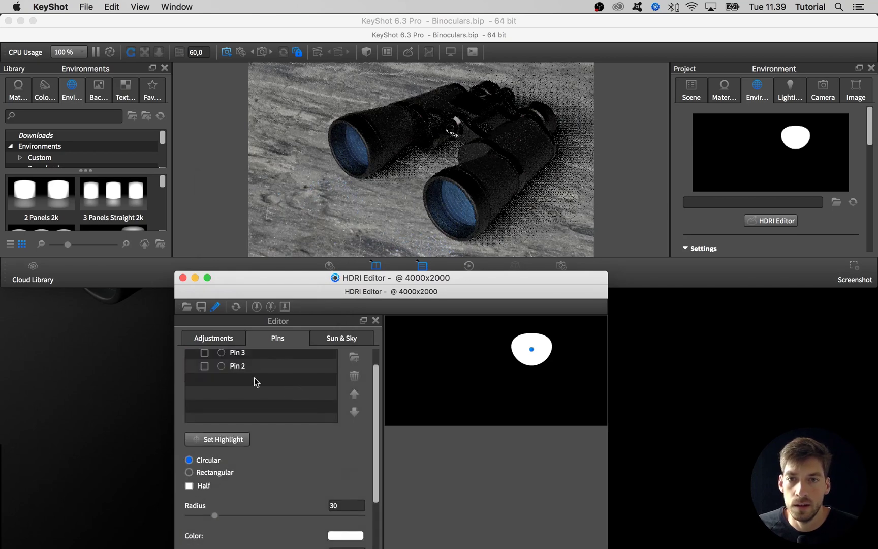
left_click(205, 377)
left_click(205, 390)
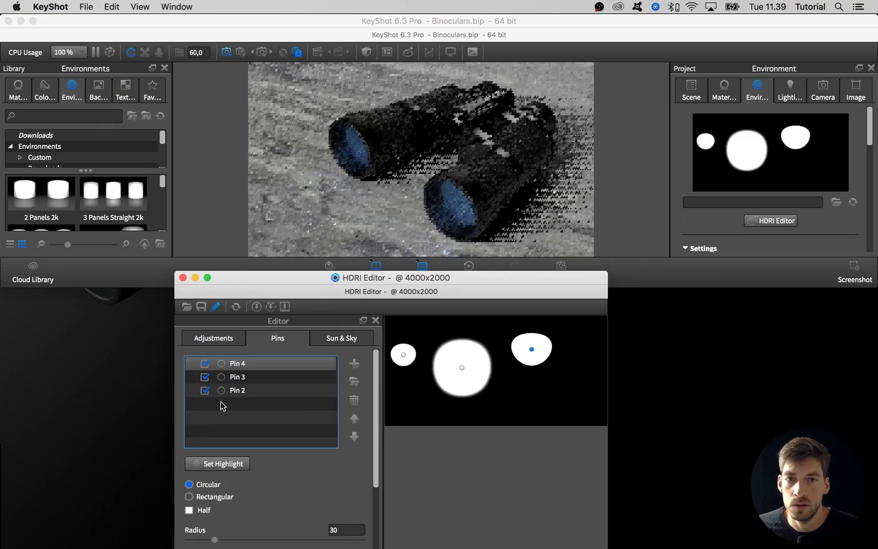
left_click(247, 391)
left_click(245, 377)
left_click(244, 364)
Set Pin 4's brightness to 3 after trying 0 and 1
scroll(308, 487, "down", 5)
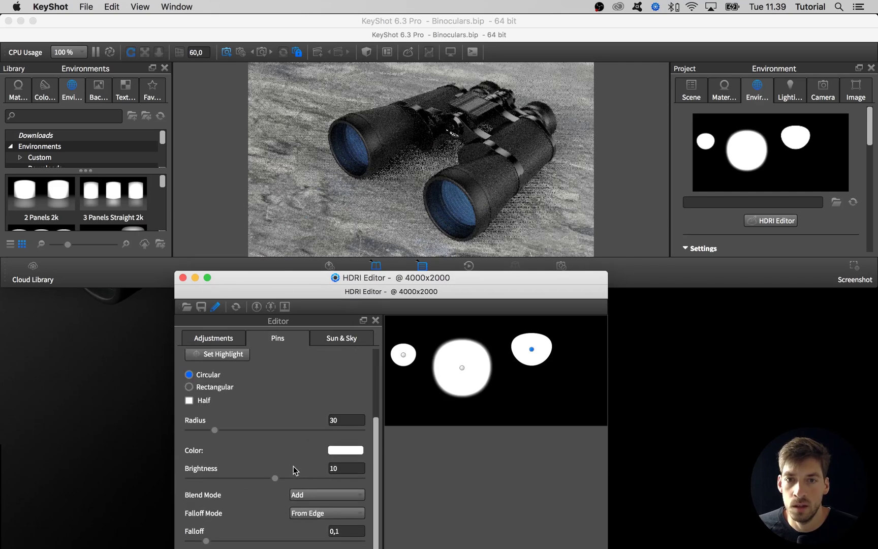
left_click_drag(224, 479, 196, 478)
left_click_drag(342, 472, 309, 465)
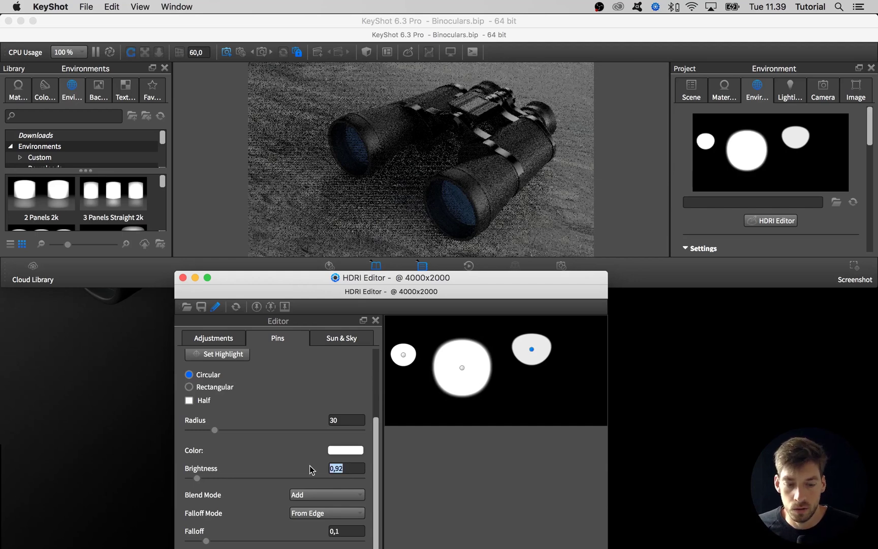
type("0")
key("Return")
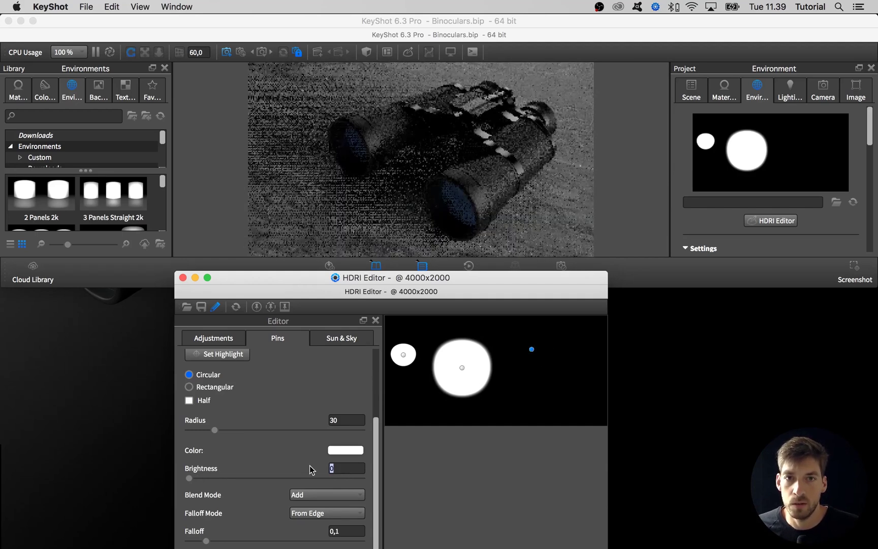
type("1")
key("Return")
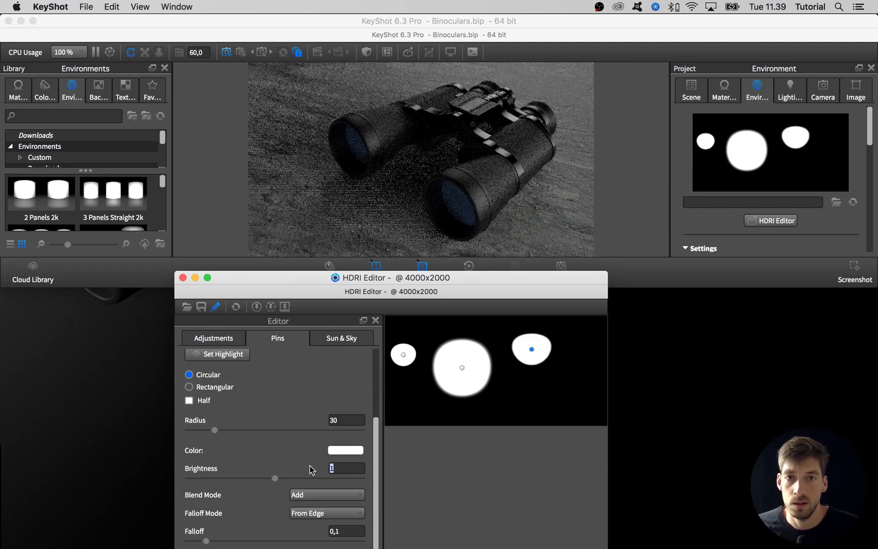
type("3")
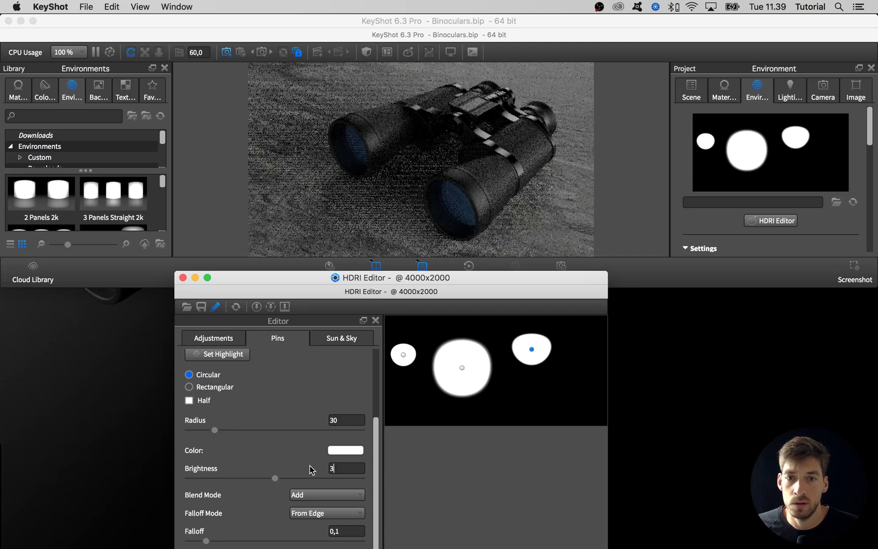
key("Return")
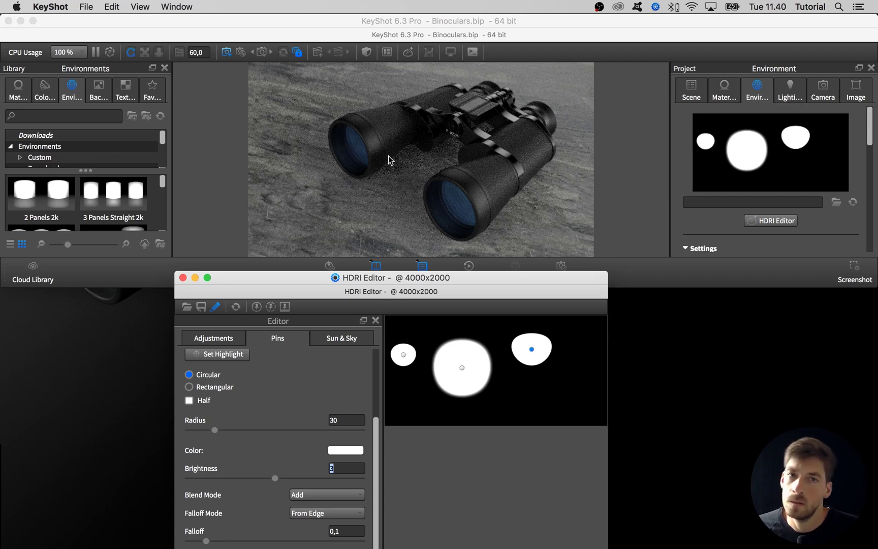
Deselect the pin and hide Pin 4 and Pin 3
left_click(413, 334)
left_click_drag(413, 334, 431, 333)
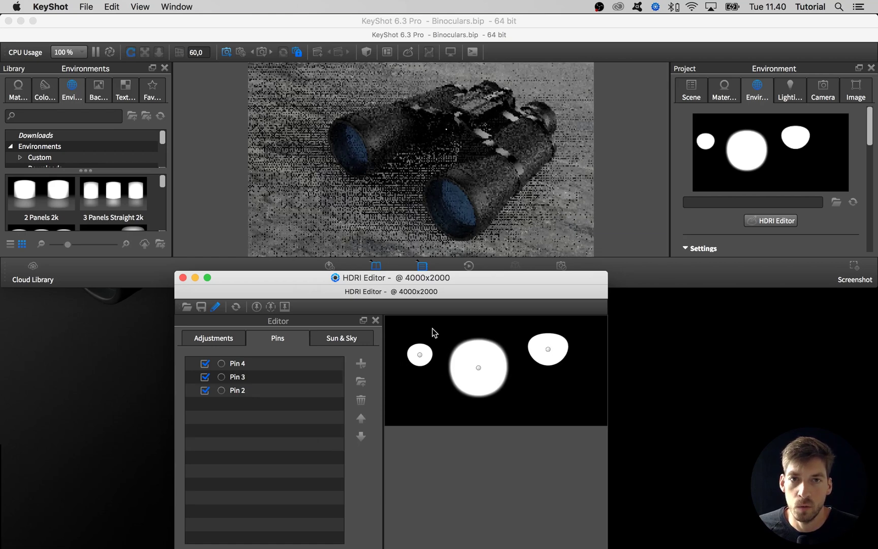
left_click(205, 363)
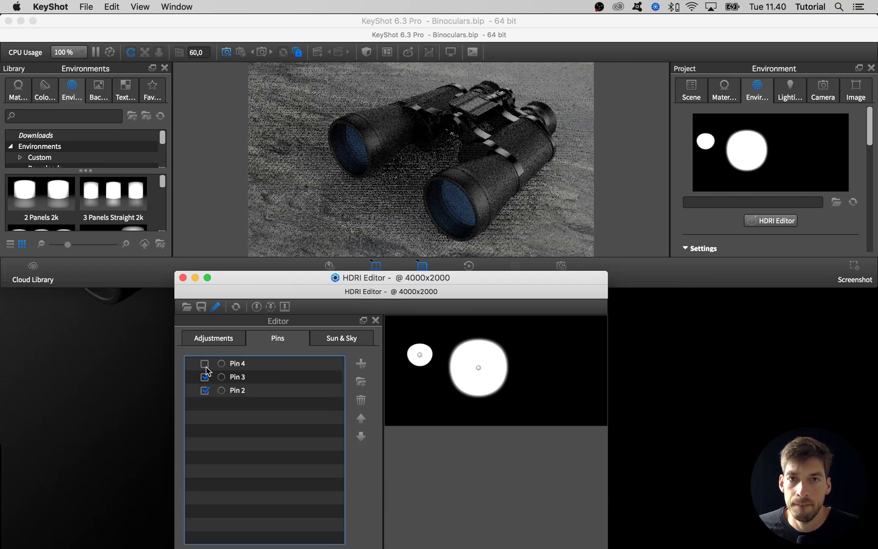
left_click(204, 377)
left_click(205, 377)
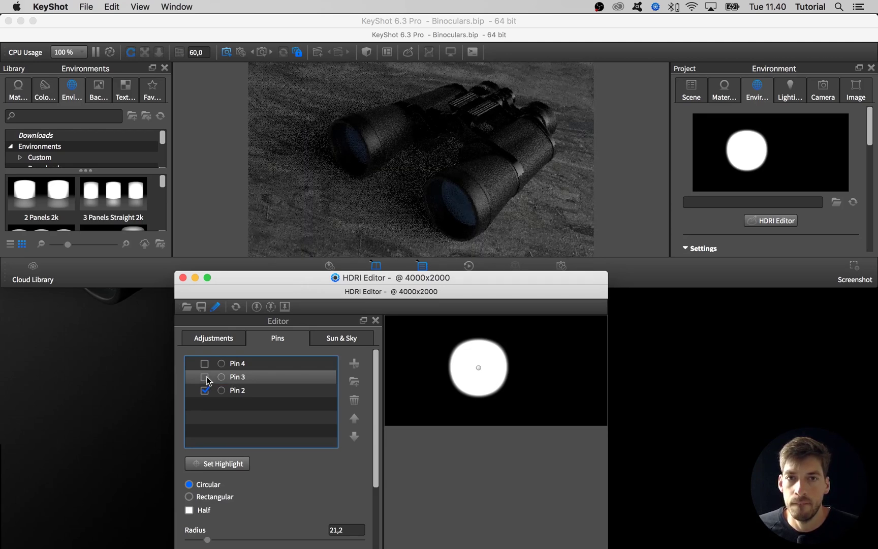
Set the large central Pin 2's brightness to 20
left_click(239, 390)
scroll(274, 457, "down", 4)
left_click_drag(262, 514, 315, 507)
type("20")
key("Return")
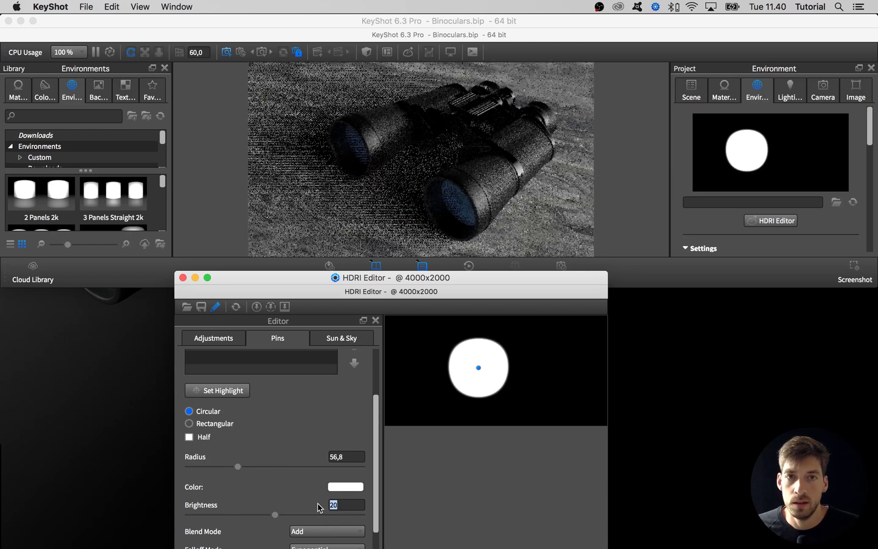
Re-enable Pin 4's upper-right light and select Pin 3
scroll(277, 417, "up", 3)
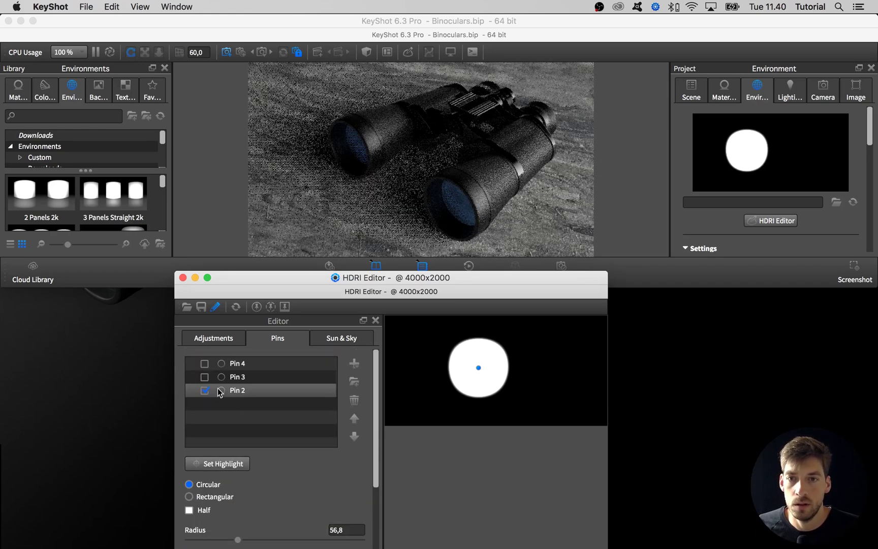
left_click(204, 364)
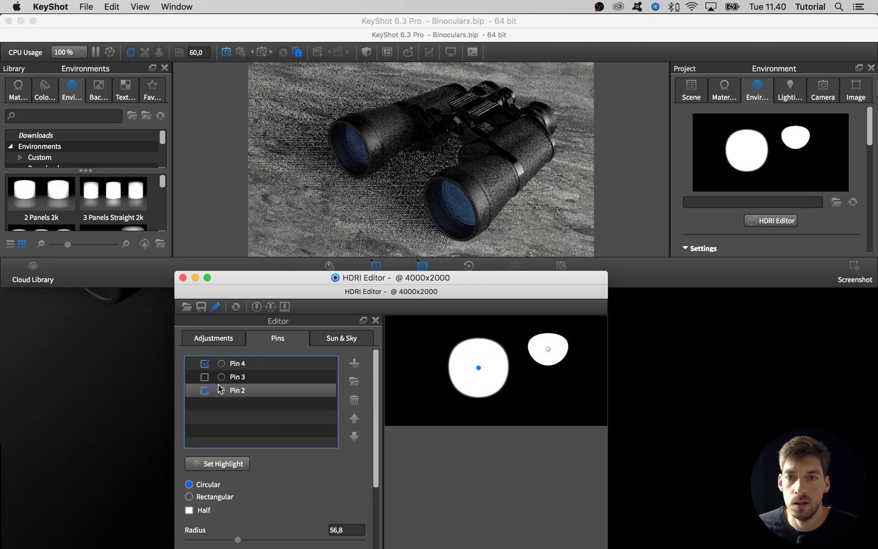
left_click(205, 377)
left_click(244, 380)
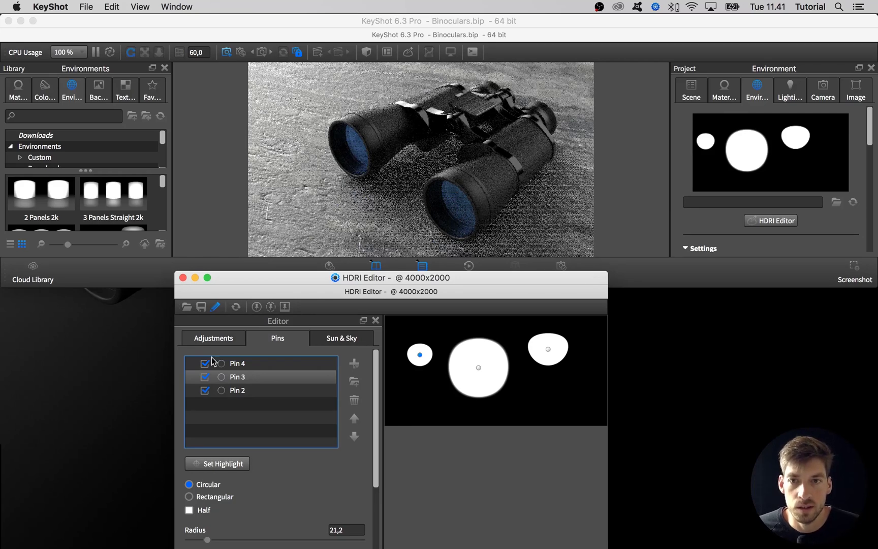
Compare lighting by toggling Pins 3 and 2, then delete Pin 3 with Pin 2 left on
left_click(205, 377)
left_click(205, 391)
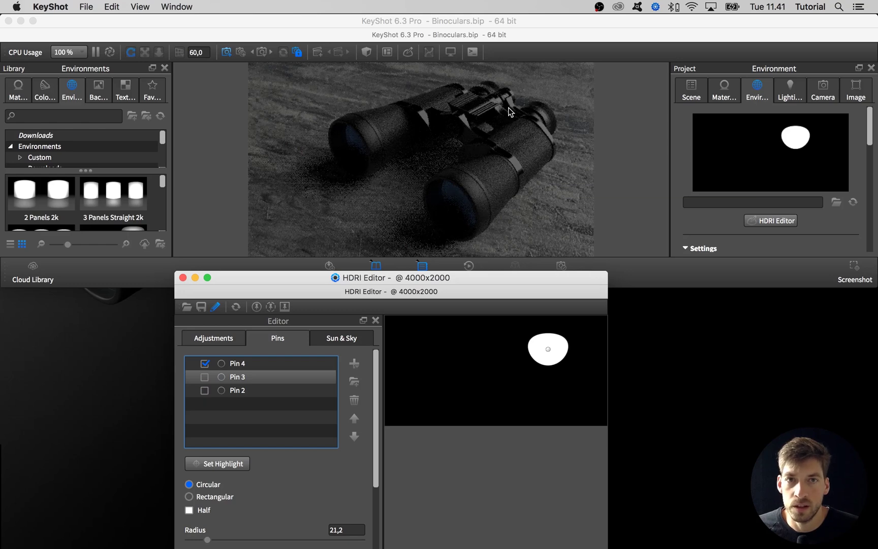
left_click(206, 376)
left_click(205, 377)
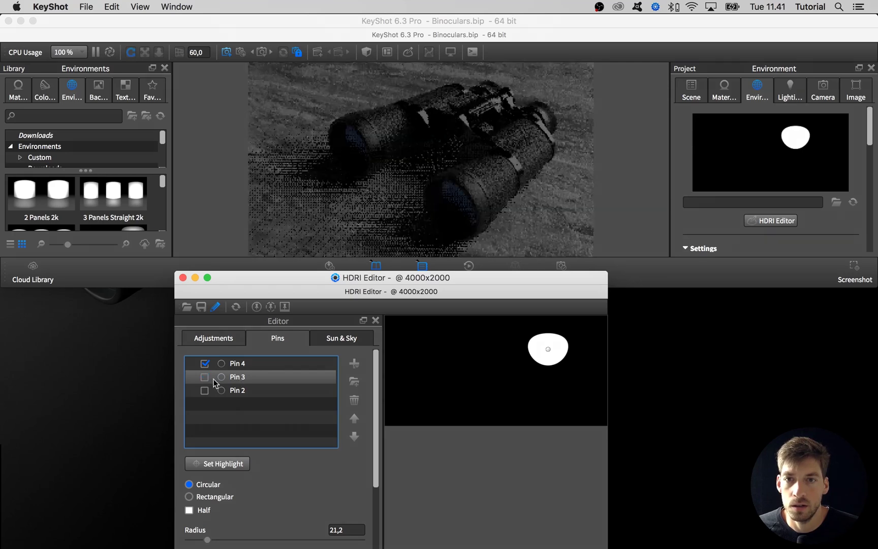
left_click(205, 377)
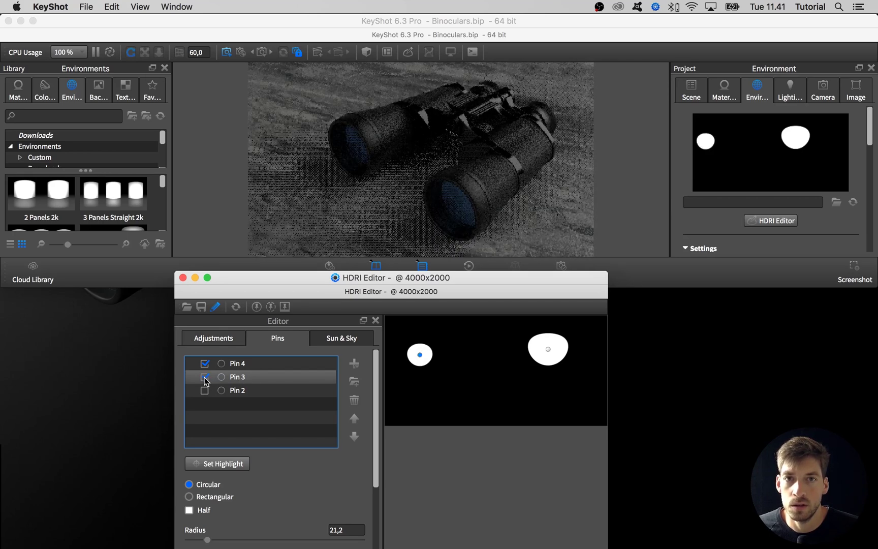
left_click(205, 377)
left_click(205, 377)
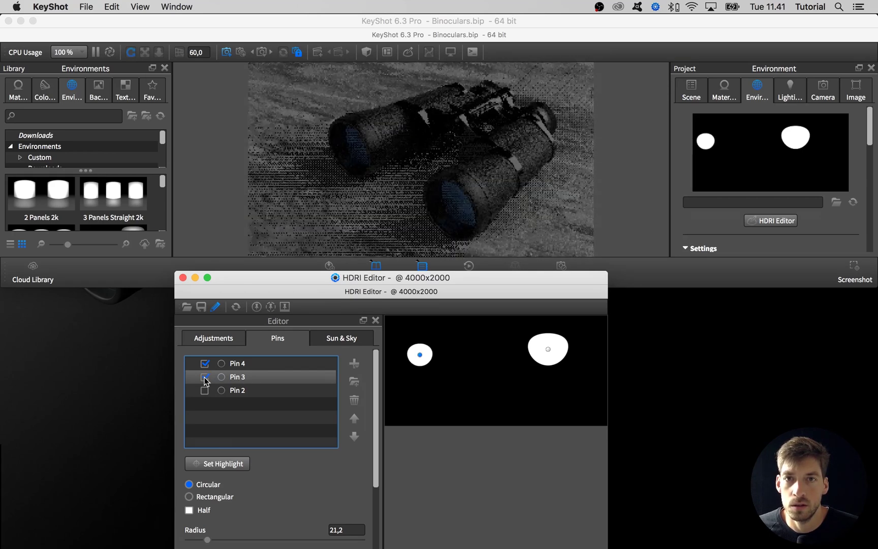
left_click(205, 377)
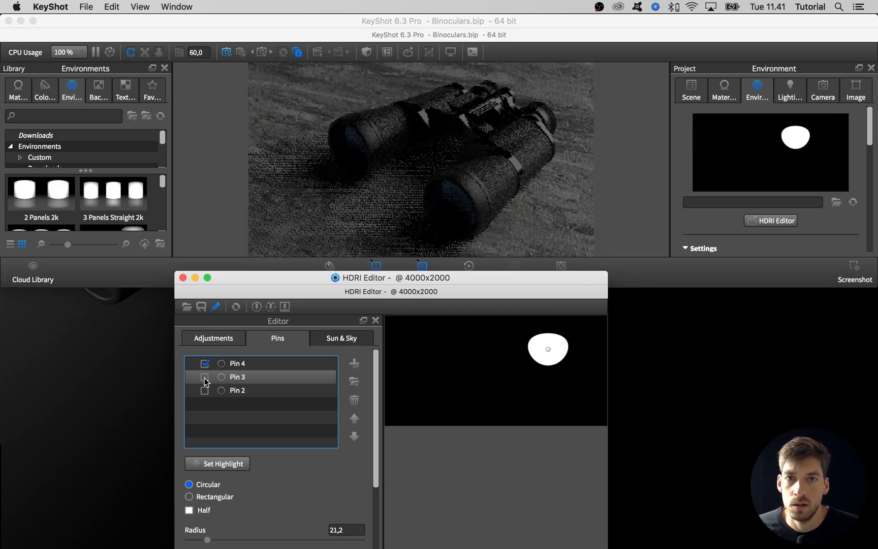
left_click(205, 390)
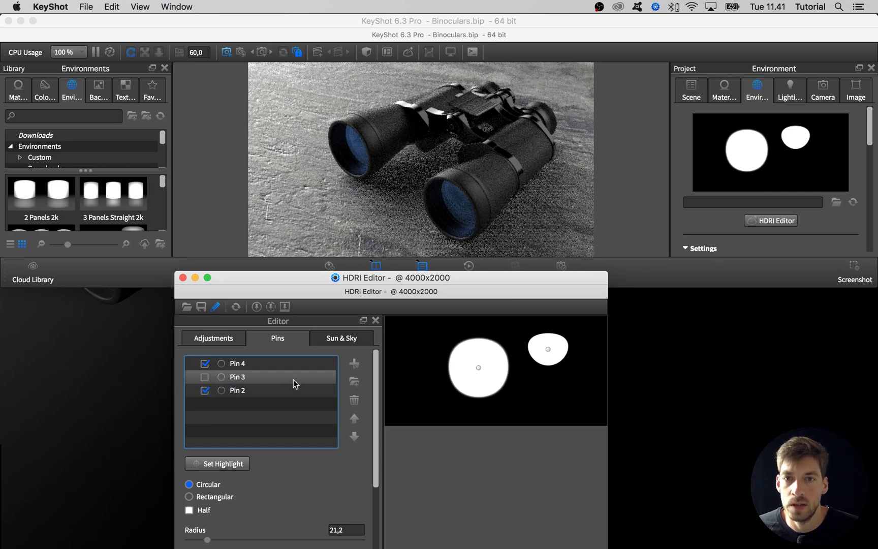
left_click(354, 400)
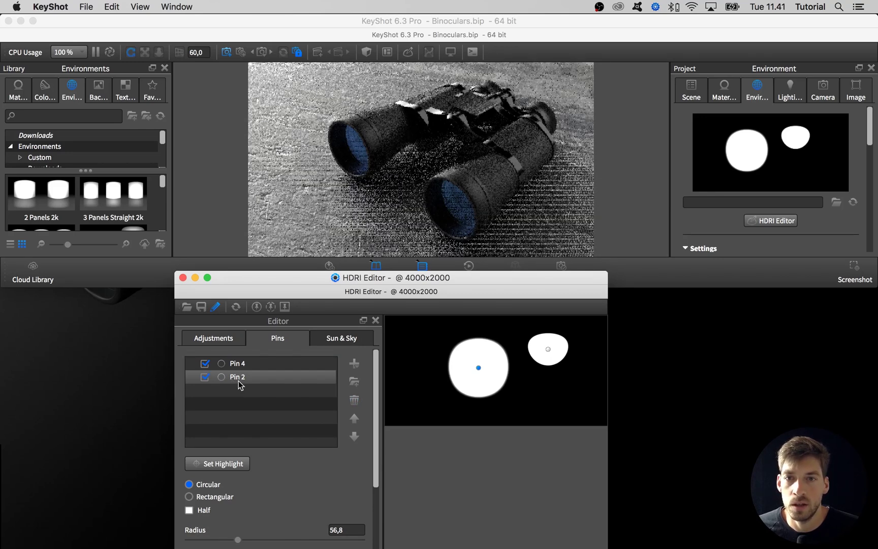
Give the large pin a 0,372 falloff and a brightness of 26,24
scroll(275, 474, "down", 5)
scroll(270, 469, "down", 1)
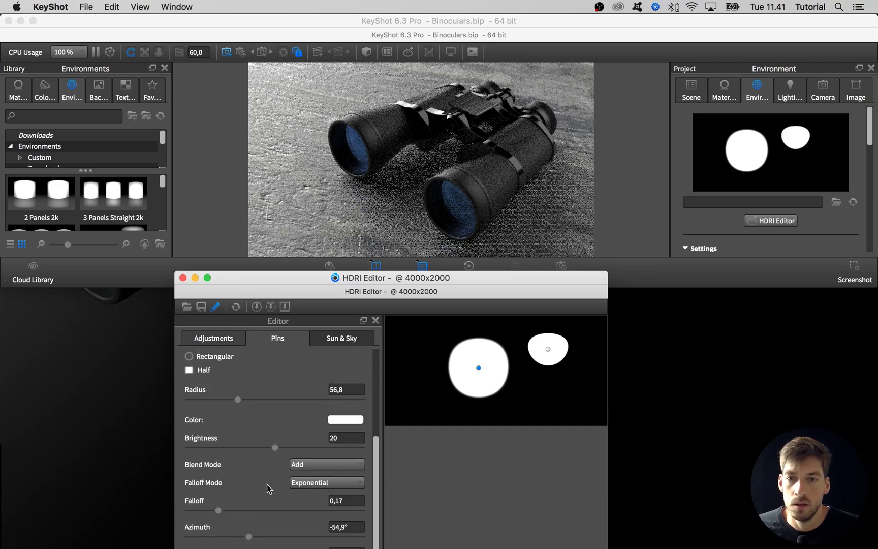
left_click_drag(218, 511, 253, 511)
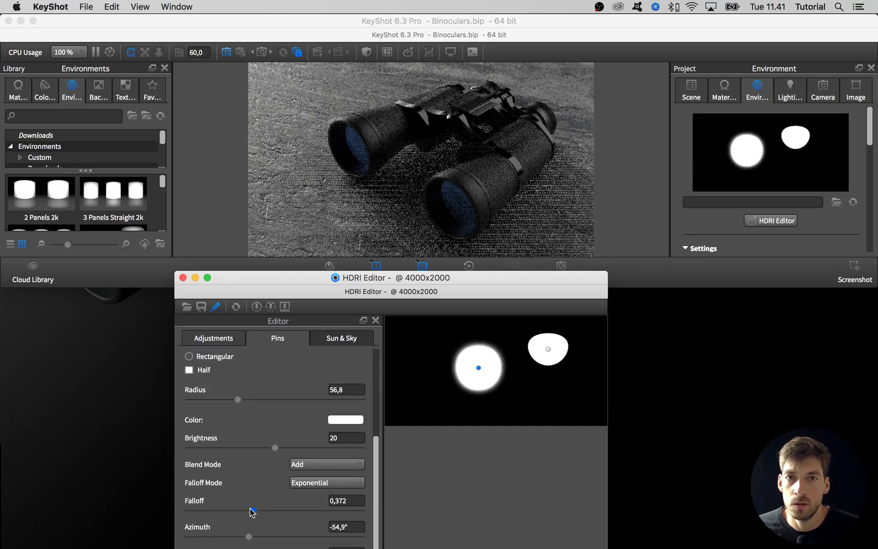
left_click_drag(293, 448, 328, 449)
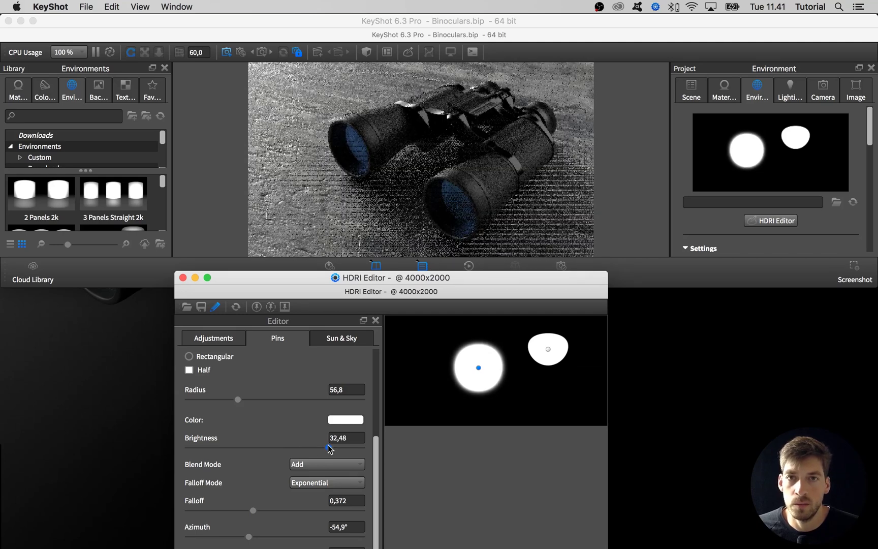
left_click(301, 443)
scroll(294, 374, "up", 2)
scroll(285, 376, "up", 3)
Select Pin 4, soften its edge slightly and swing it left to about 37° azimuth
left_click(257, 367)
scroll(284, 446, "down", 3)
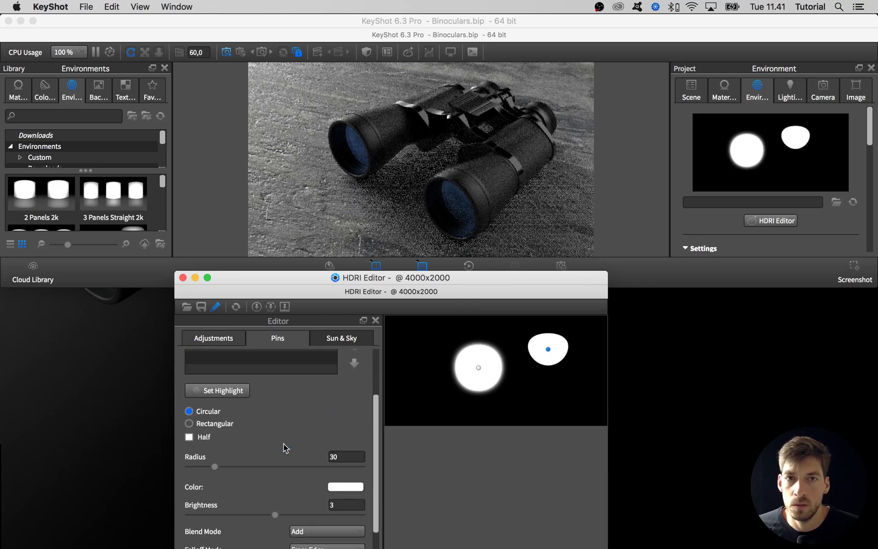
scroll(282, 447, "down", 3)
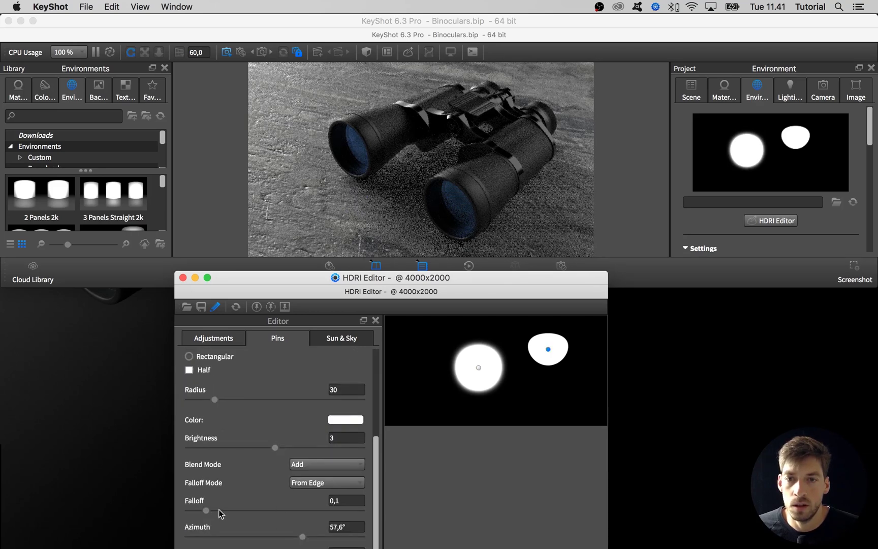
left_click_drag(206, 510, 214, 511)
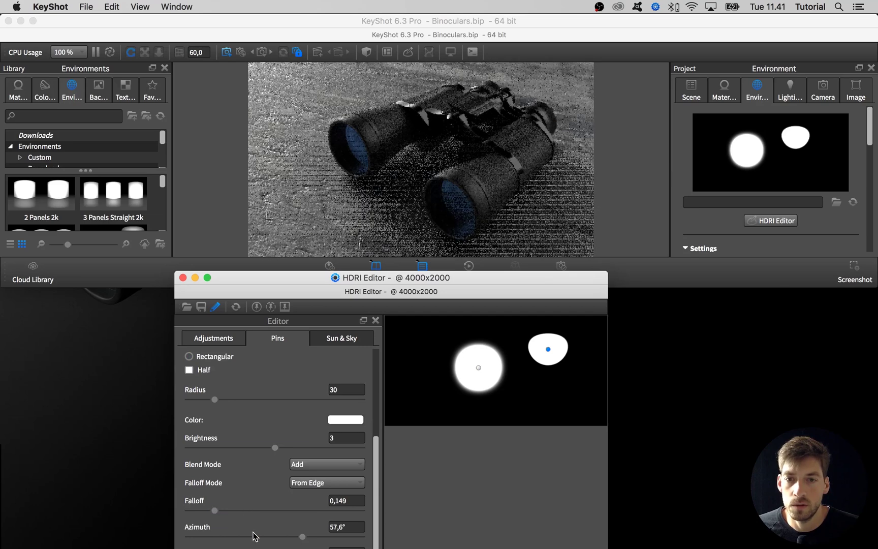
left_click_drag(310, 278, 310, 259)
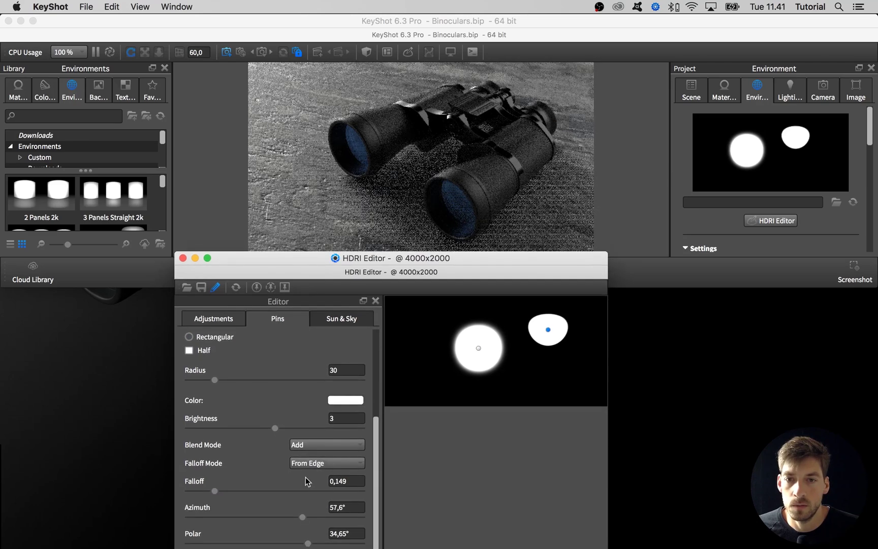
left_click_drag(317, 516, 315, 543)
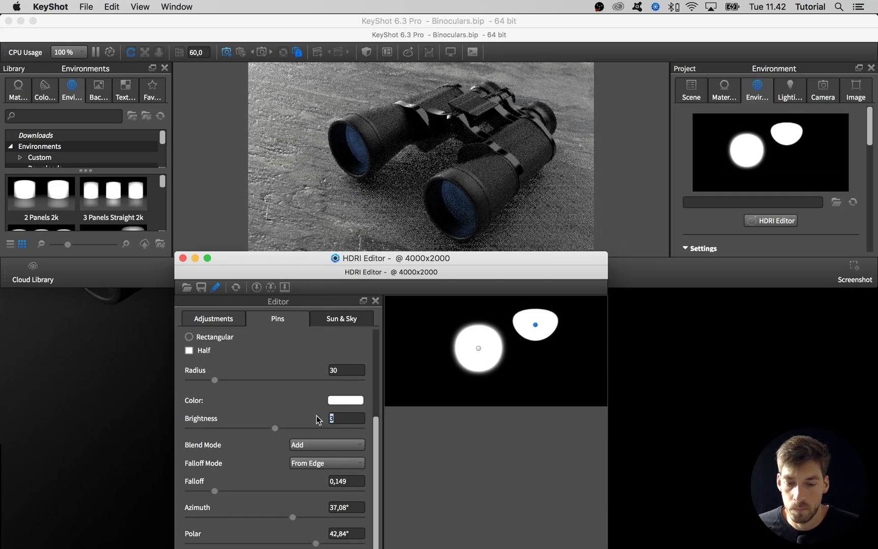
Try brightness values 5, 3 and 4 on the right pin
type("5")
key("Return")
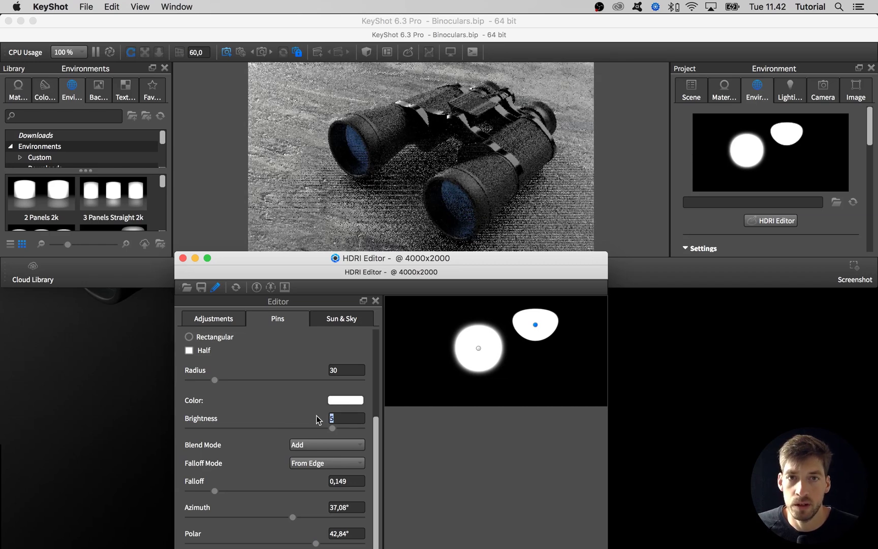
type("3")
key("Return")
type("4")
key("Return")
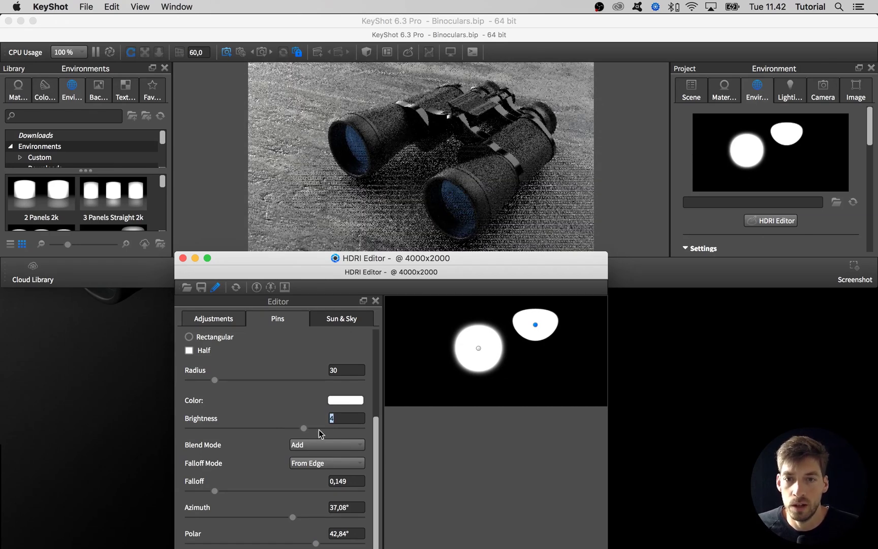
Switch the right pin's falloff to Exponential and settle its brightness at 8
left_click(313, 462)
left_click(313, 492)
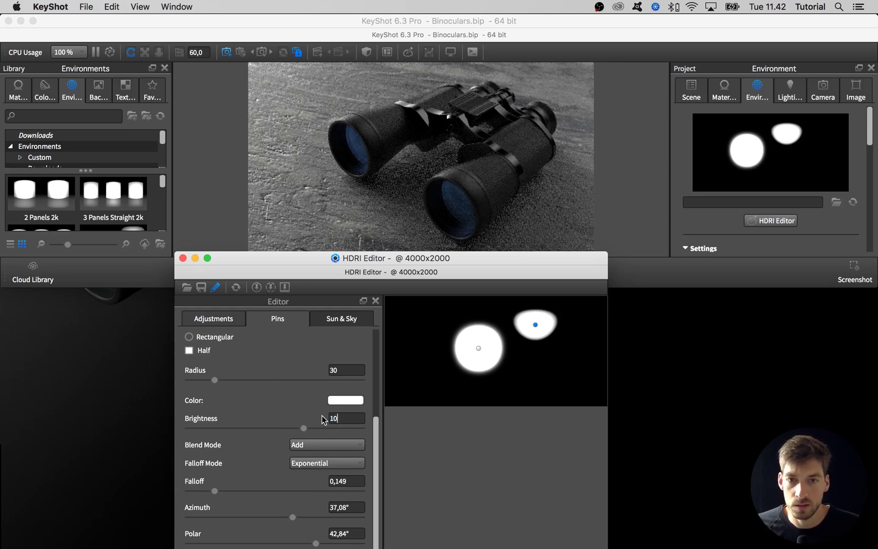
key("Return")
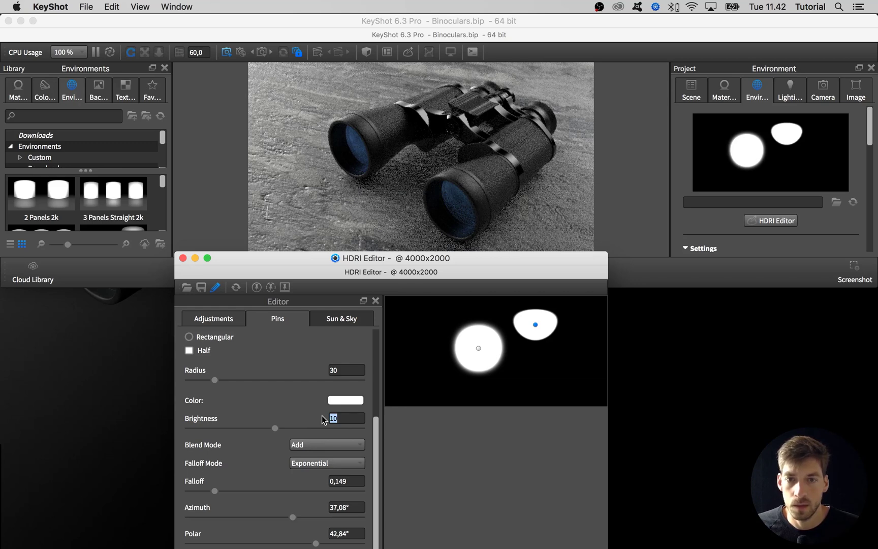
type("8")
key("Return")
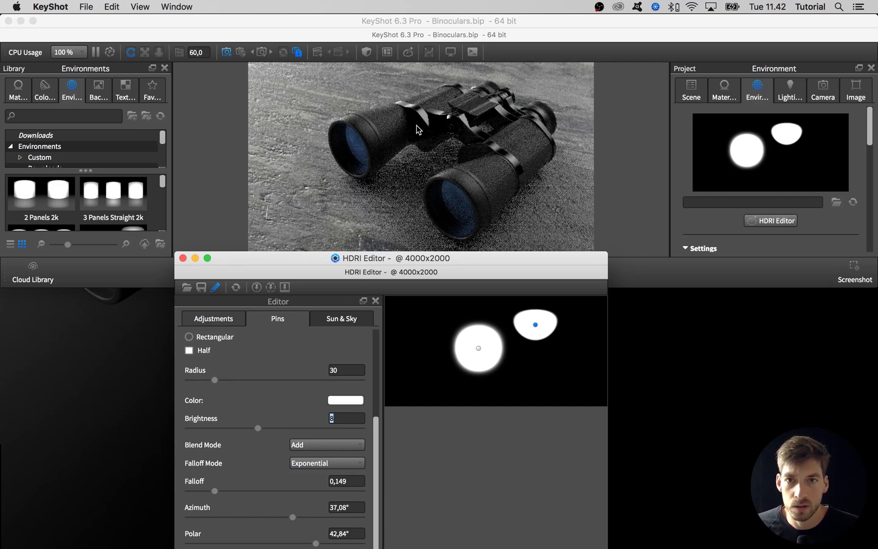
Add a new light pin, Pin 5, and place it as a highlight on the binoculars
scroll(379, 433, "up", 5)
left_click(354, 344)
left_click(362, 359)
left_click(245, 444)
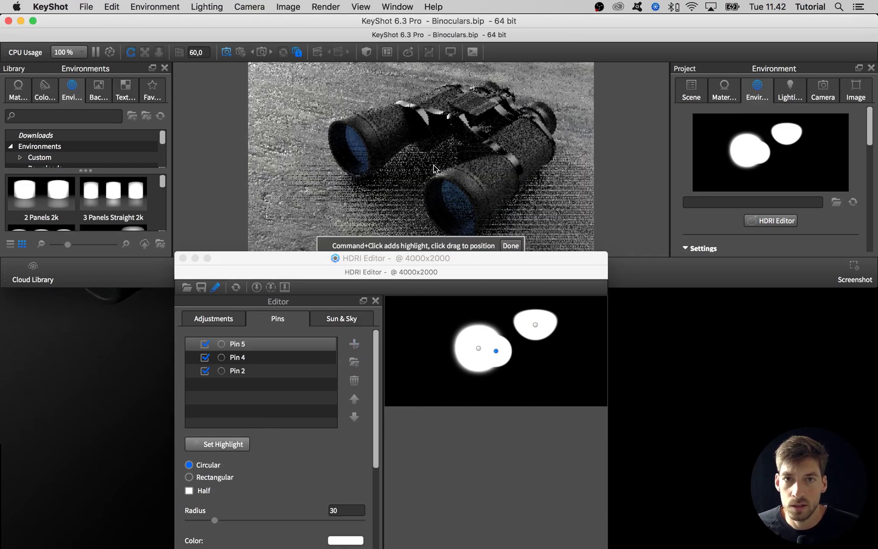
left_click_drag(451, 129, 464, 133)
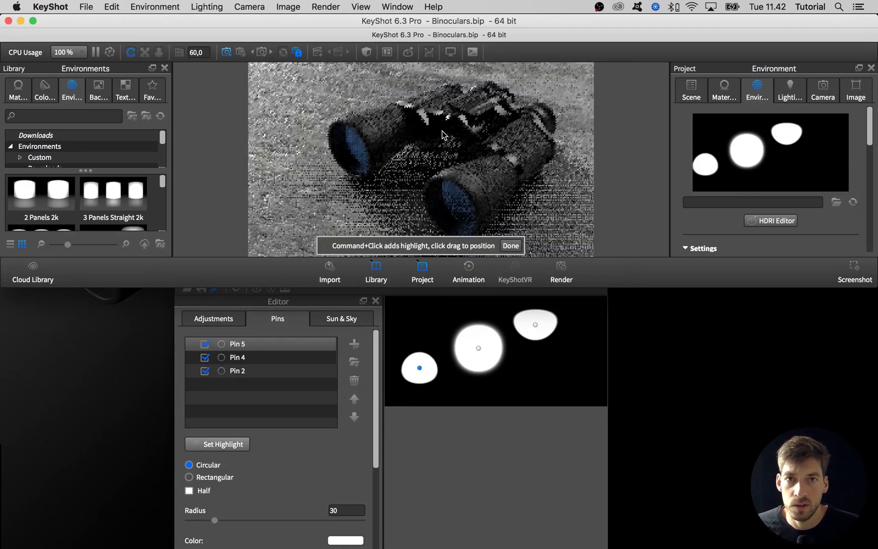
left_click_drag(419, 367, 422, 344)
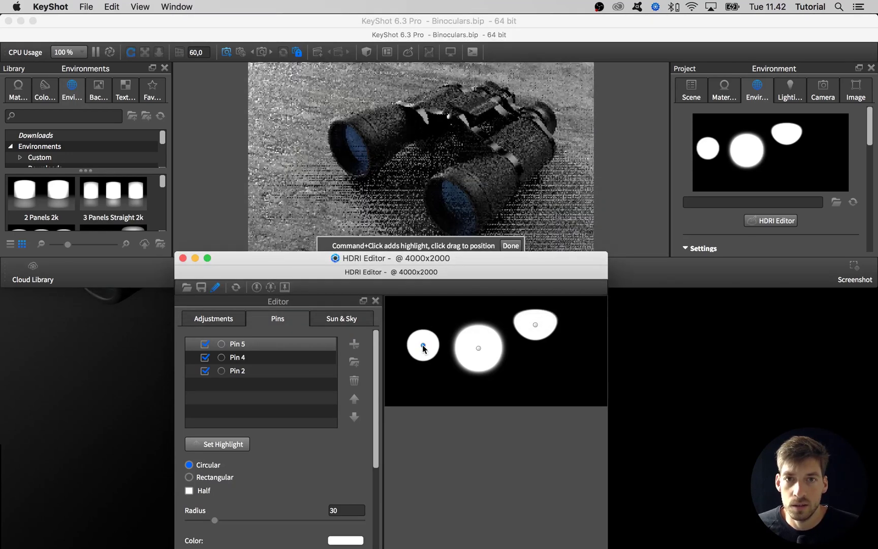
left_click(510, 246)
left_click(510, 246)
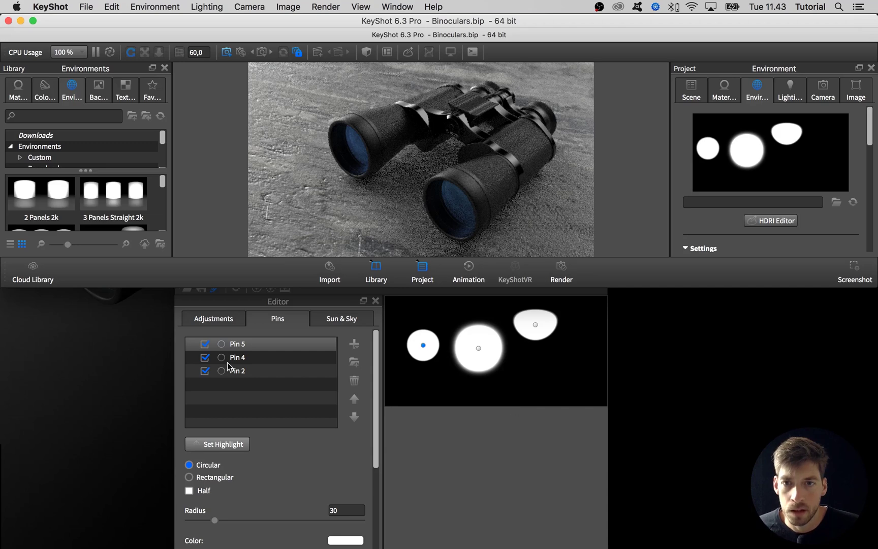
Switch off Pins 4 and 2 and enlarge Pin 5 to radius 76,6
left_click(205, 358)
left_click(204, 357)
left_click(204, 370)
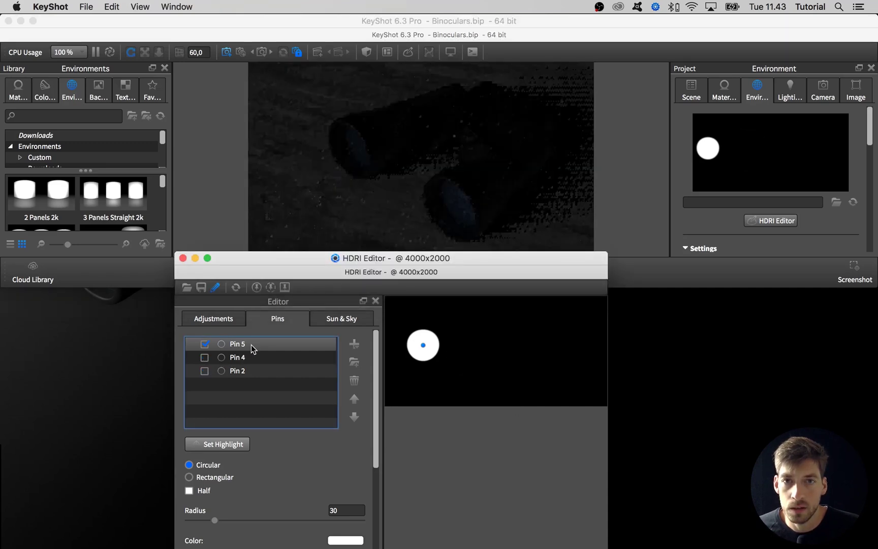
left_click(254, 520)
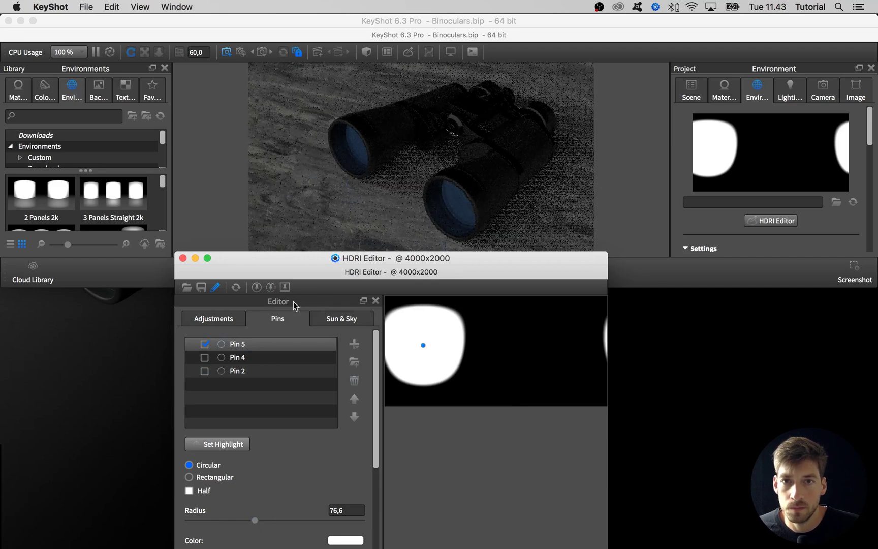
Try Pin 5's highlight at several other spots on the binoculars
left_click(237, 444)
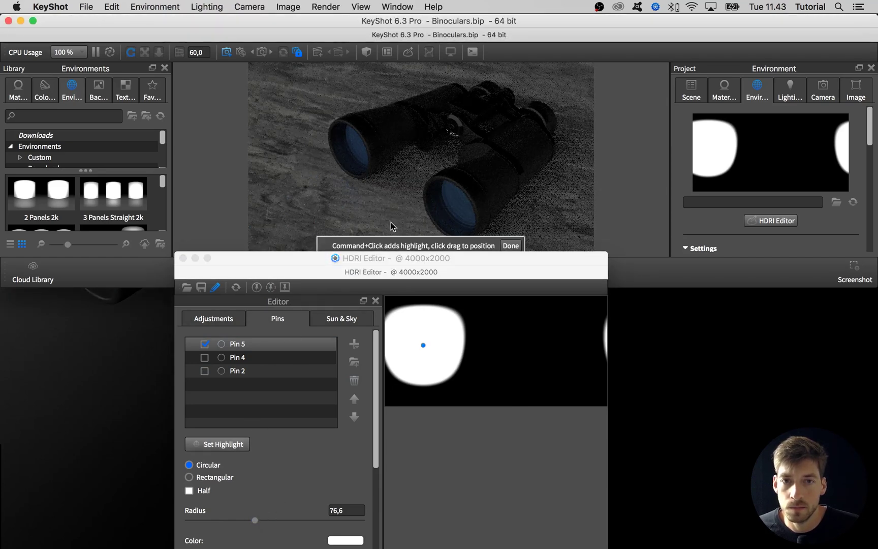
left_click_drag(461, 141, 470, 128)
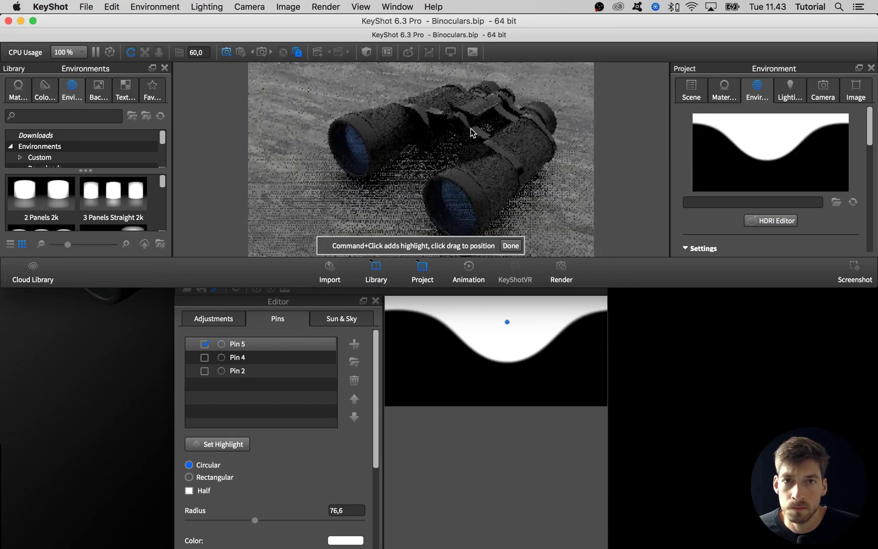
left_click(471, 139)
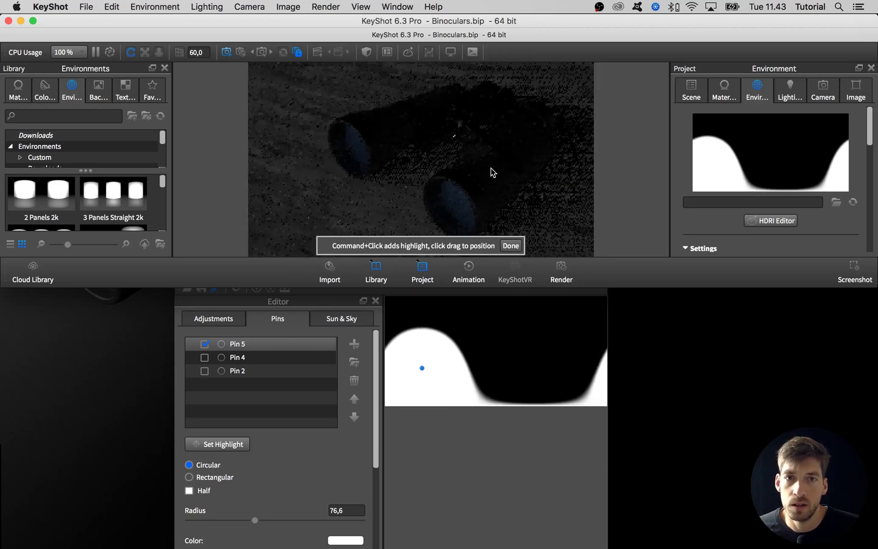
mouse_move(482, 165)
left_mouse_down()
mouse_move(481, 135)
mouse_move(478, 148)
left_mouse_up()
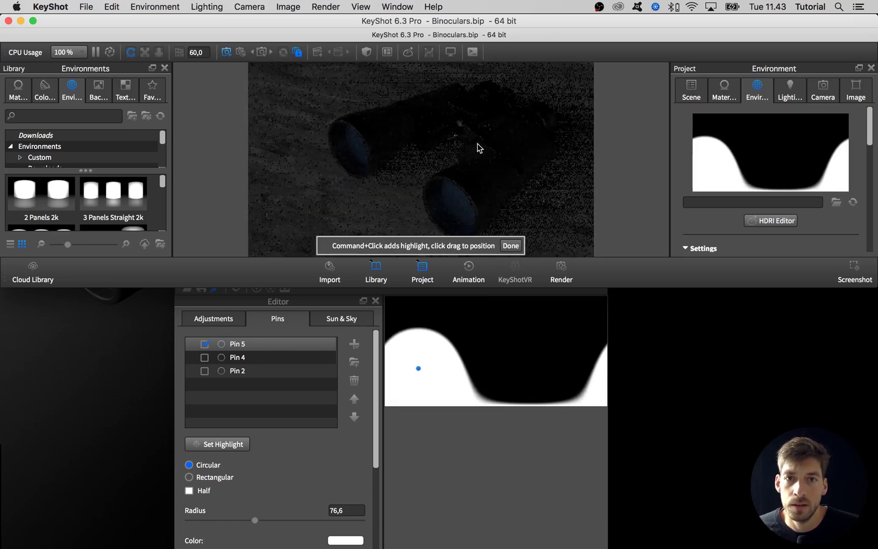
Delete Pin 5 and switch Pins 4 and 2 back on
left_click(204, 343)
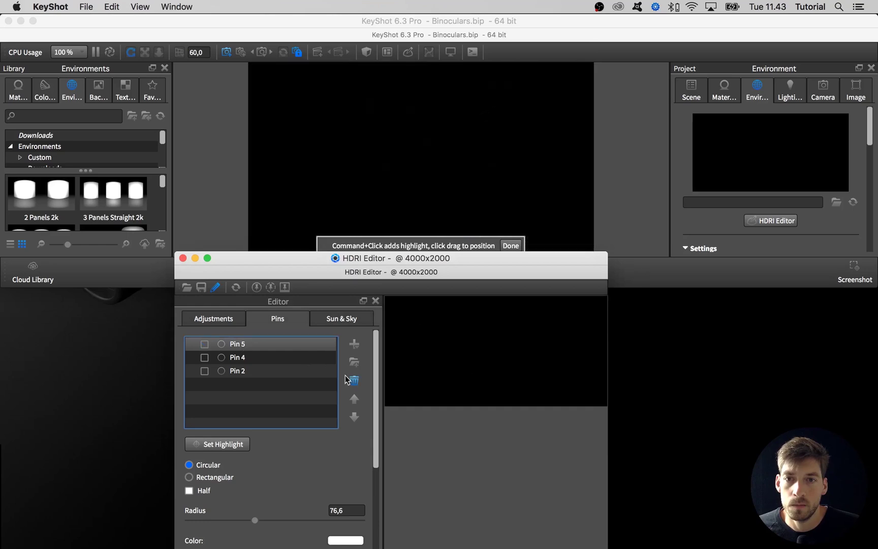
left_click(353, 381)
left_click(204, 344)
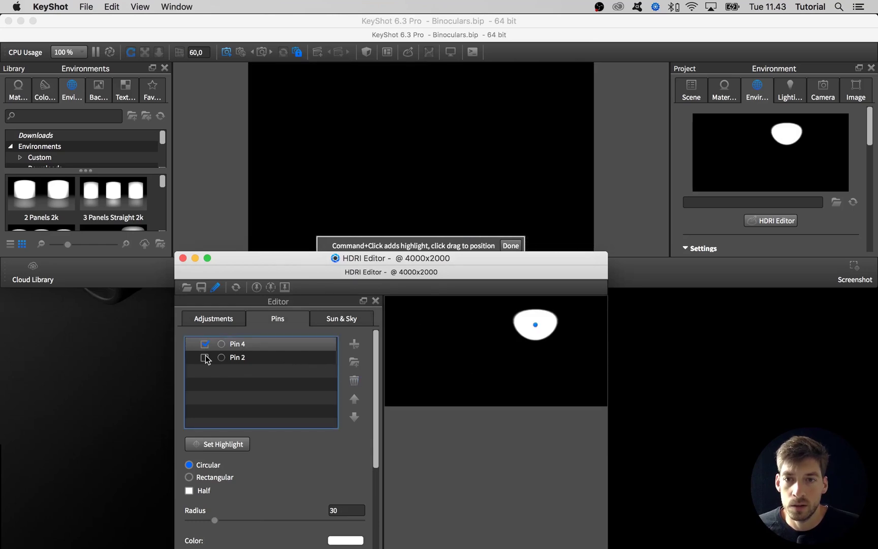
left_click(205, 358)
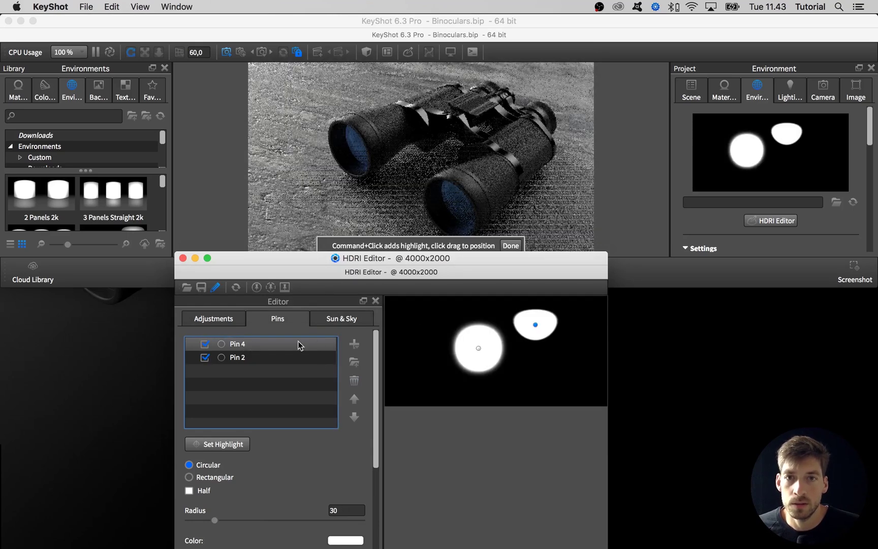
Add and discard a trial Pin 6, then lower the overall HDRI brightness to 0,24
left_click(351, 345)
left_click(371, 359)
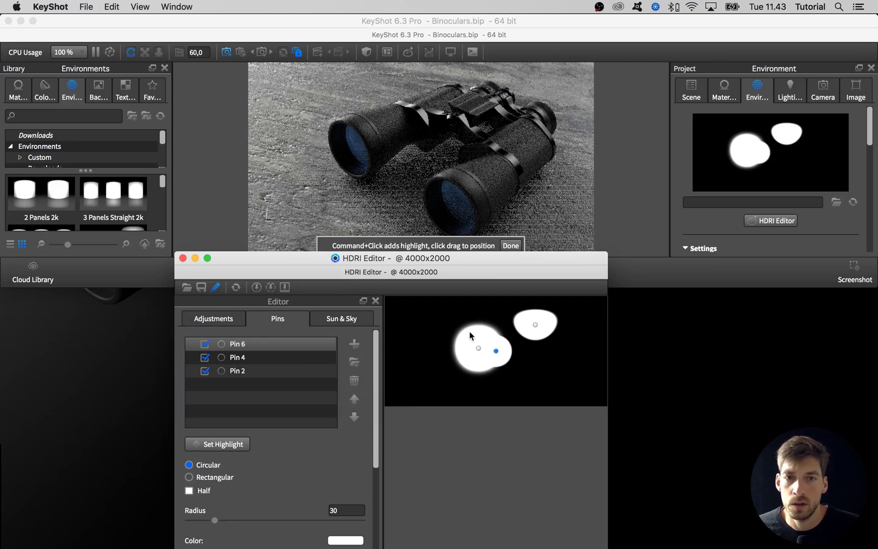
mouse_move(497, 349)
left_mouse_down()
mouse_move(486, 295)
mouse_move(458, 301)
left_mouse_up()
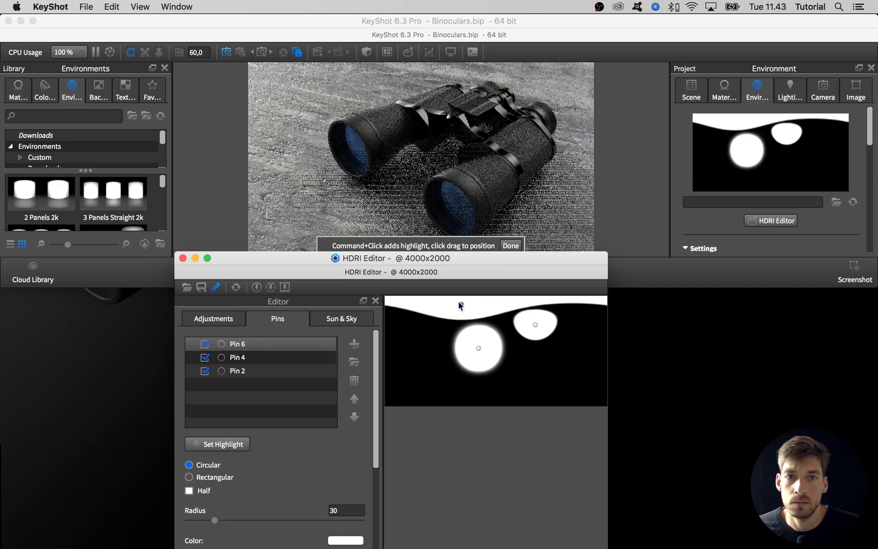
left_click(354, 380)
left_click(231, 316)
left_click_drag(224, 447, 197, 448)
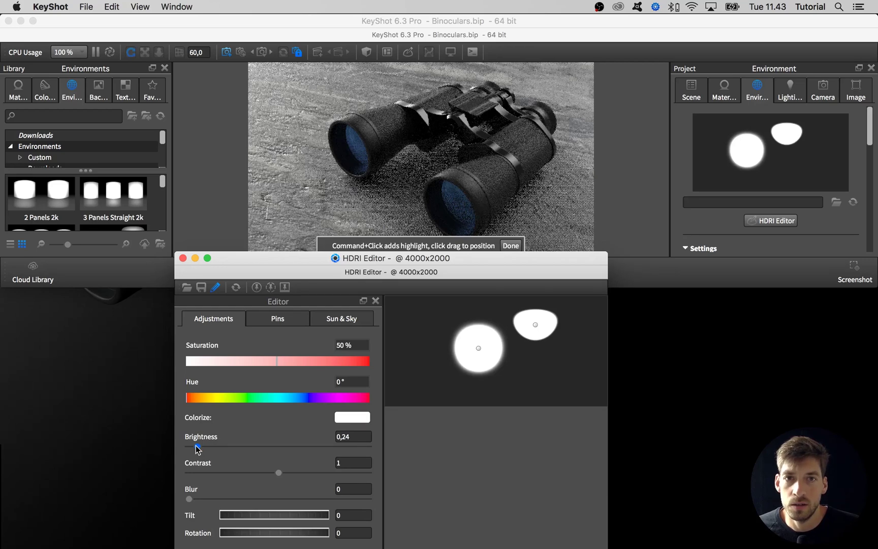
Bring the HDRI editor forward and show its Pins list with Pin 4 and Pin 2
left_click(510, 245)
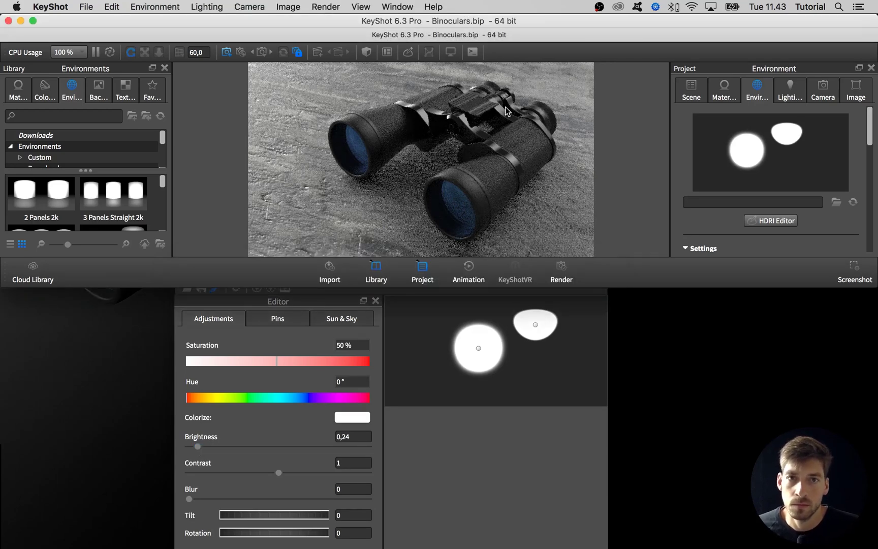
left_click(428, 309)
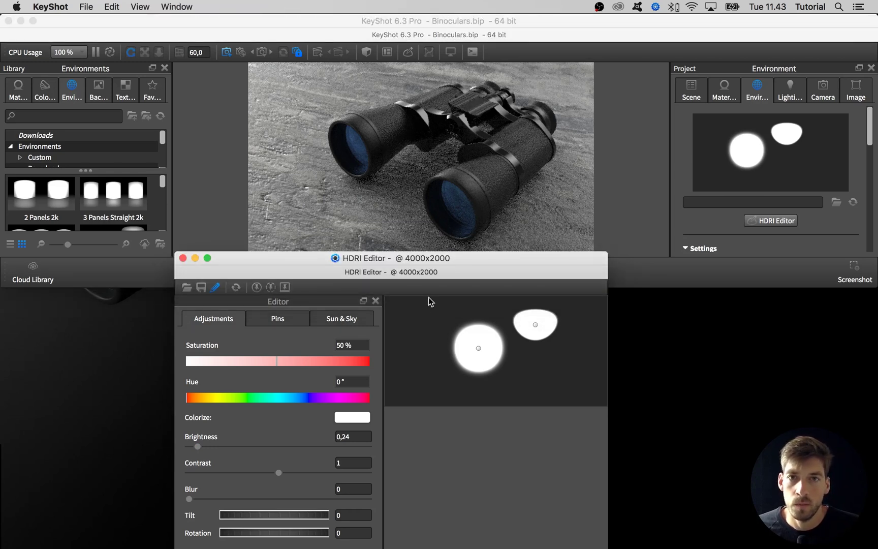
left_click_drag(419, 258, 423, 251)
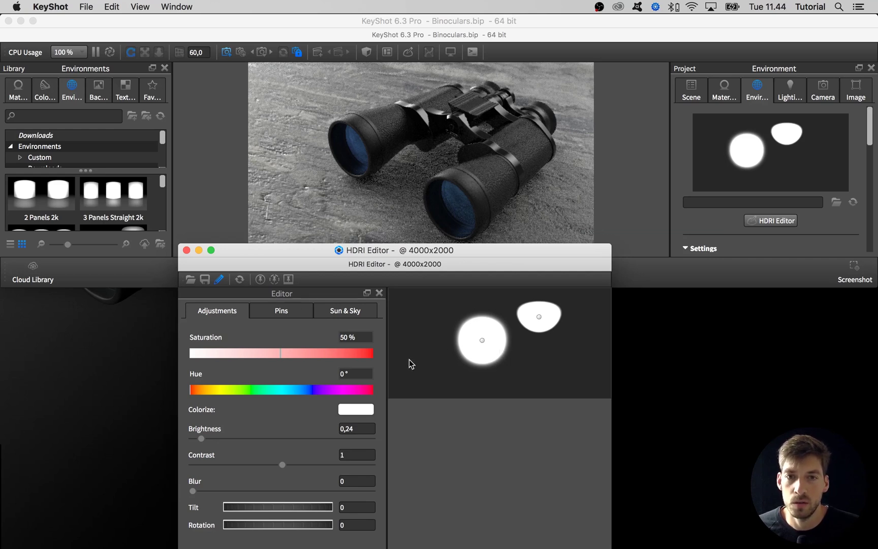
left_click(303, 314)
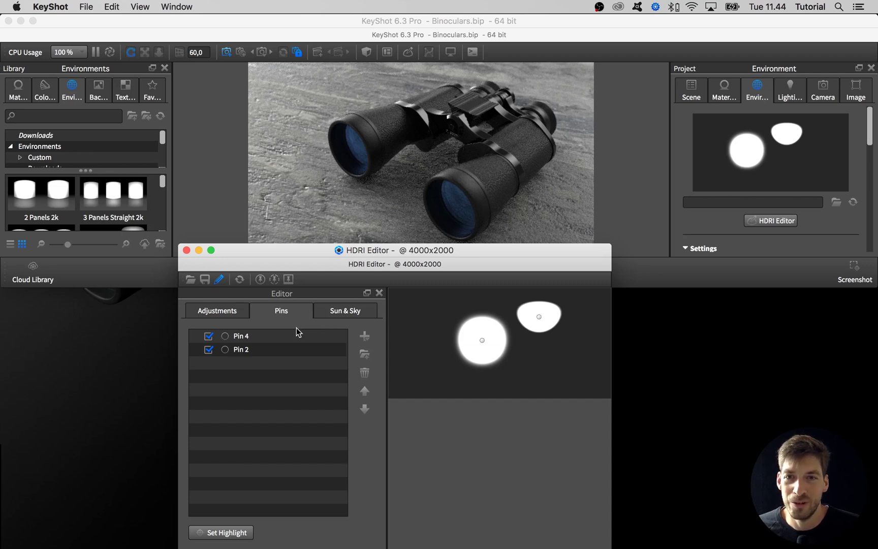
mouse_move(302, 256)
left_mouse_down()
mouse_move(304, 229)
mouse_move(304, 244)
left_mouse_up()
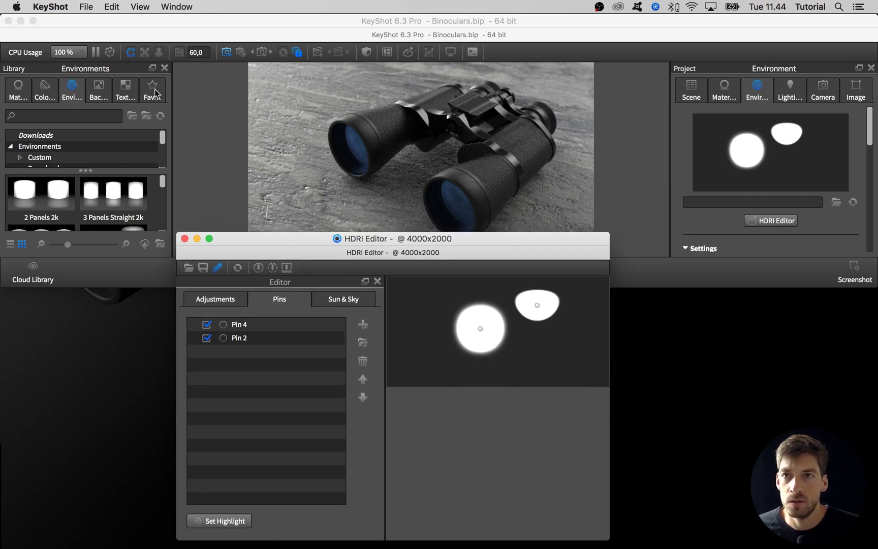
Save the HDRI as Binoculars.hdz in Desktop > Resources > Misc
left_click(87, 7)
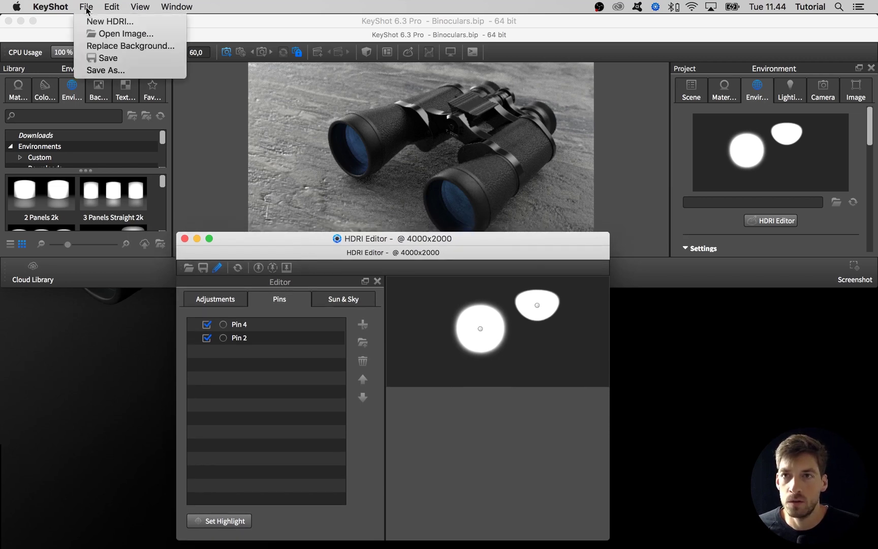
left_click(107, 70)
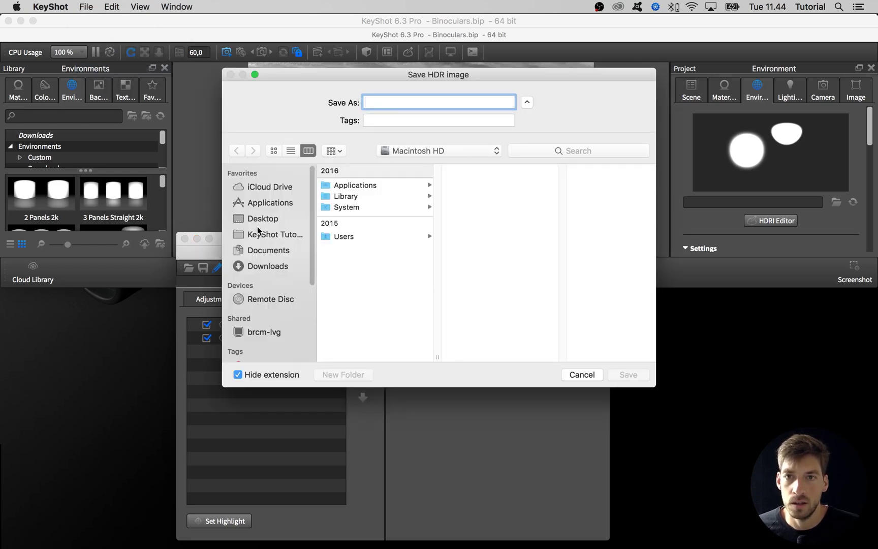
left_click(261, 219)
left_click(323, 213)
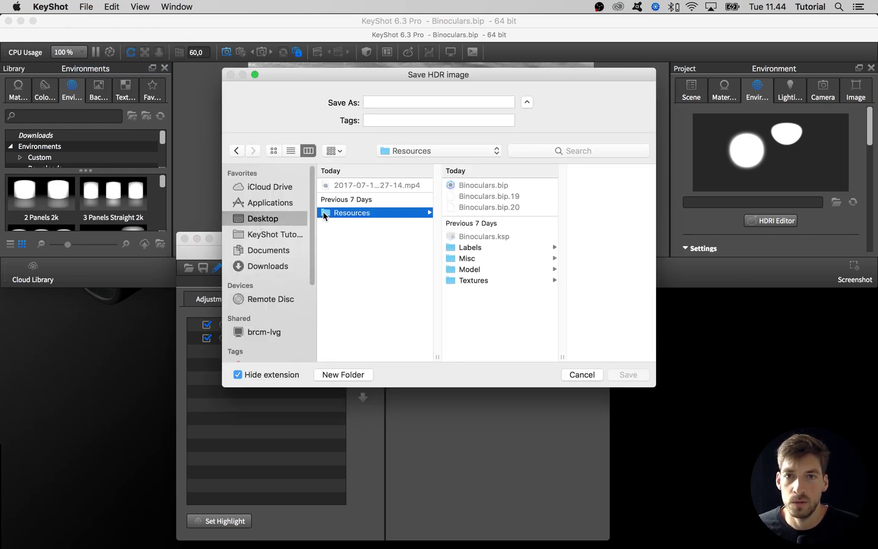
left_click(469, 260)
left_click(414, 102)
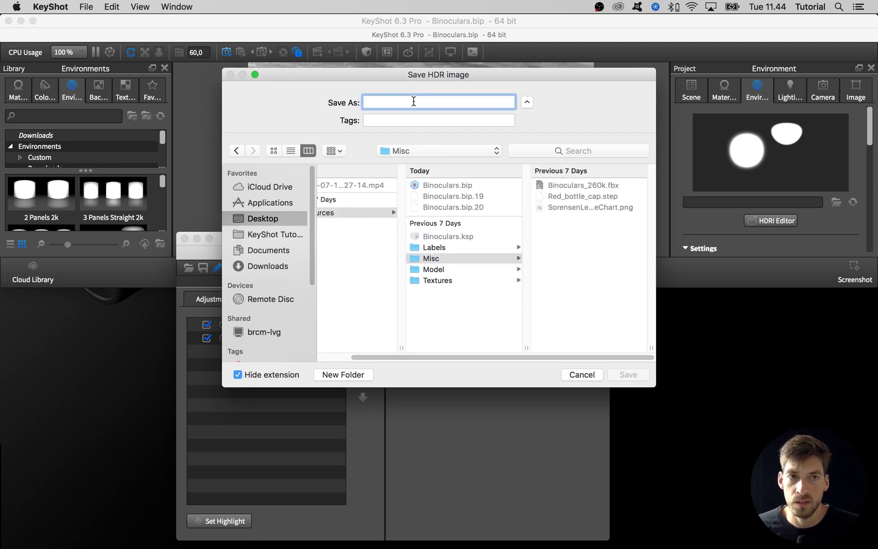
type("B")
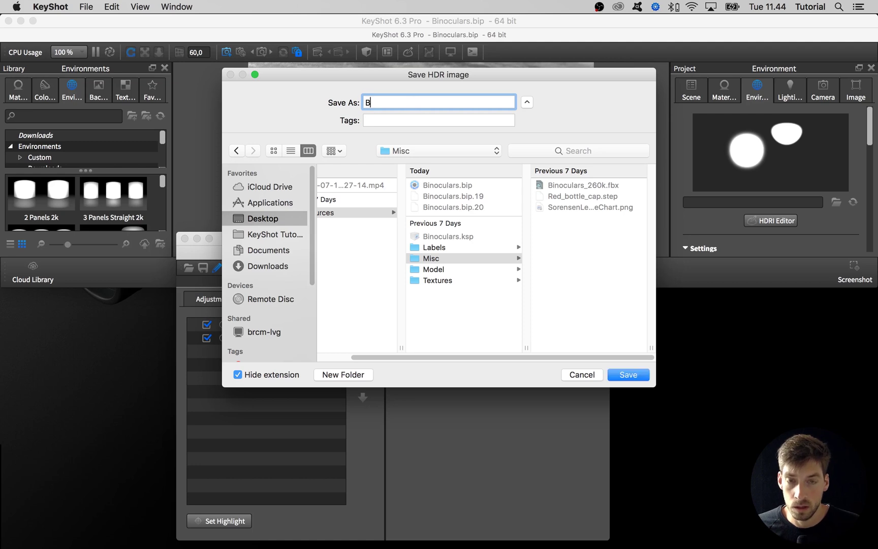
type("inoculars")
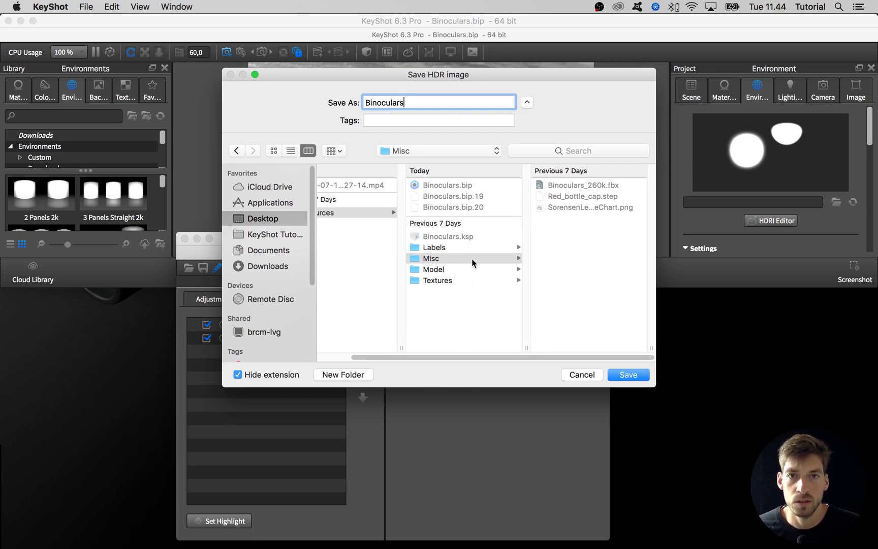
left_click(630, 375)
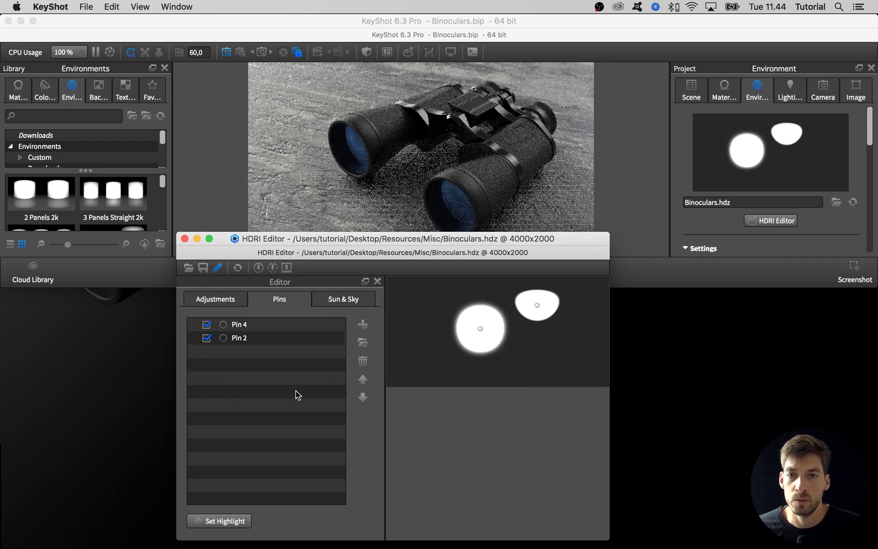
Select Pin 2 and tint it with a warm 5200 K Kelvin colour
left_click(272, 338)
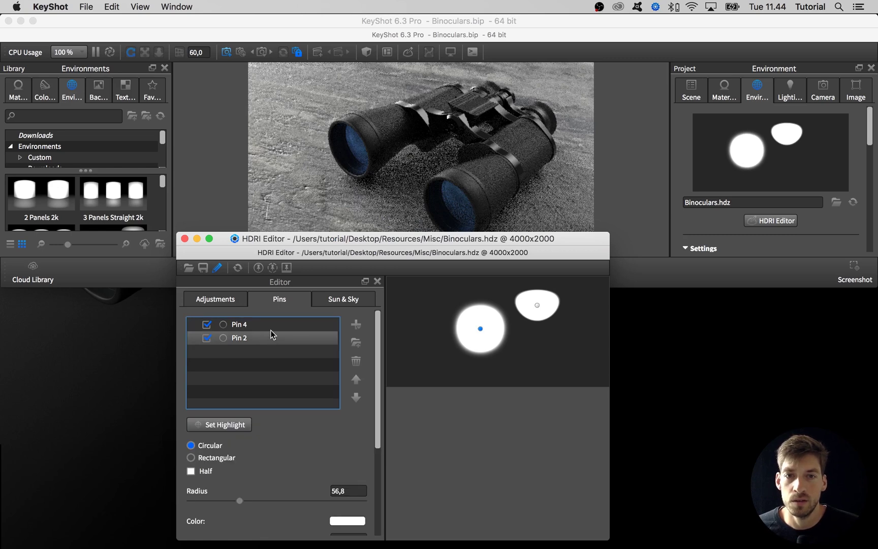
left_click_drag(377, 350, 376, 358)
scroll(376, 357, "down", 2)
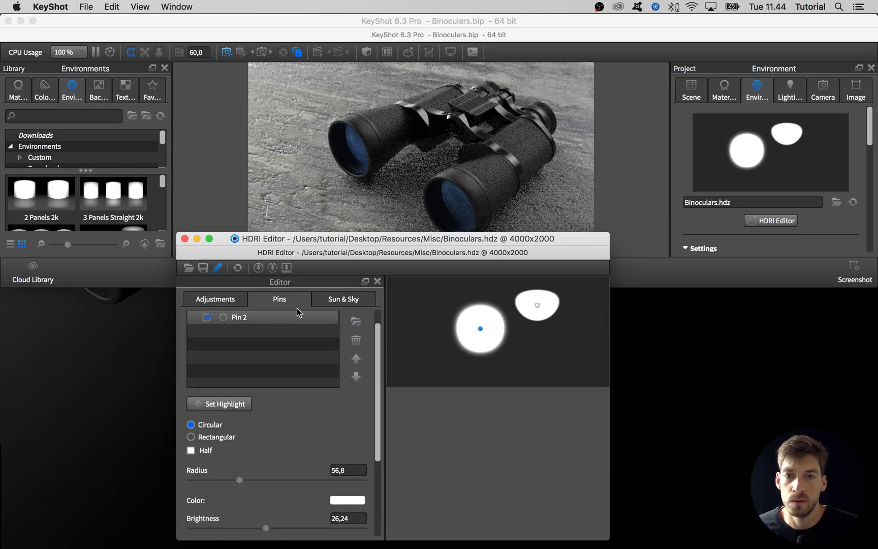
left_click(339, 500)
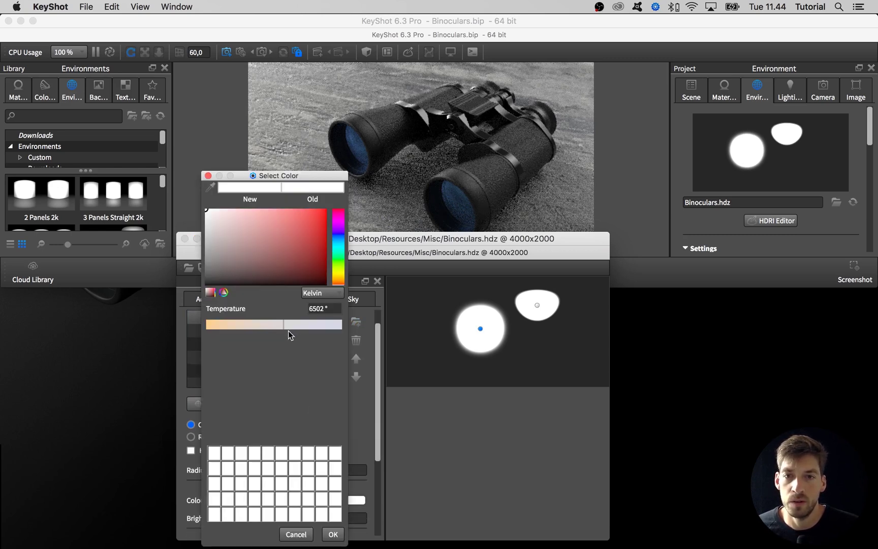
left_click(322, 292)
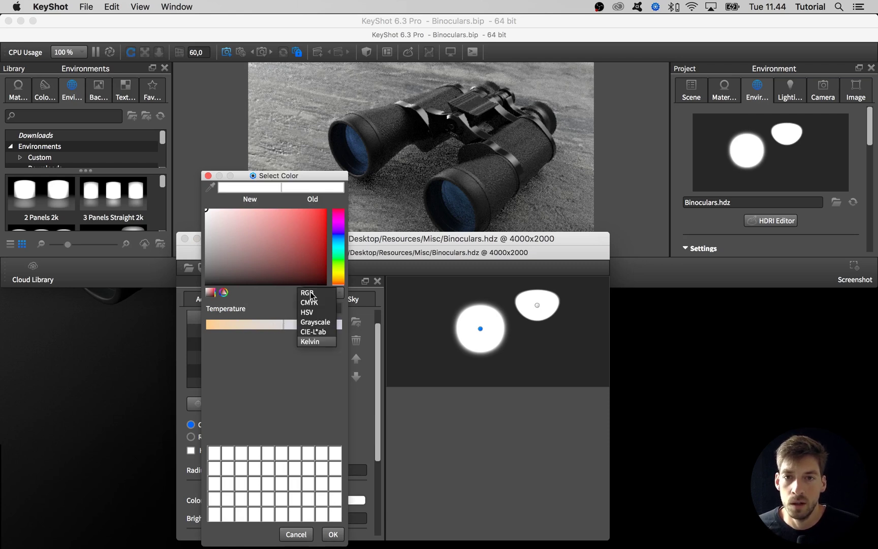
left_click(316, 342)
left_click(307, 326)
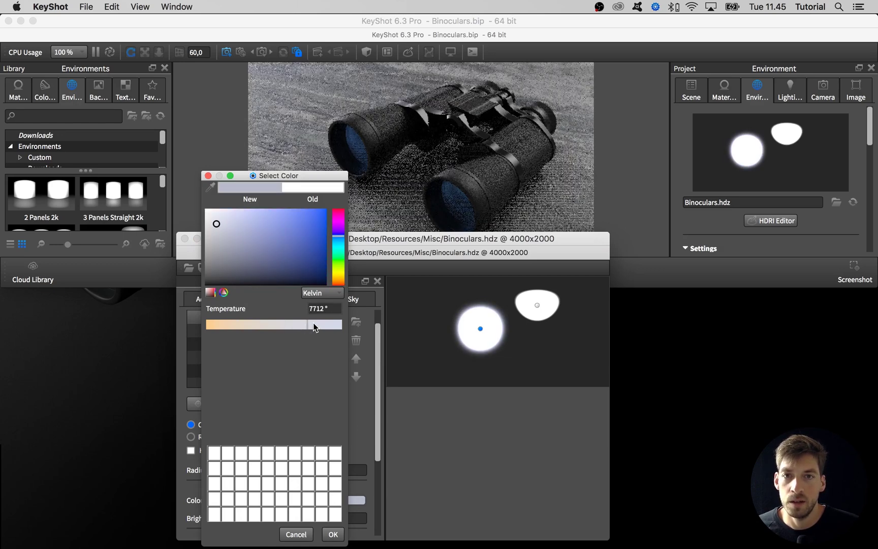
left_click(236, 324)
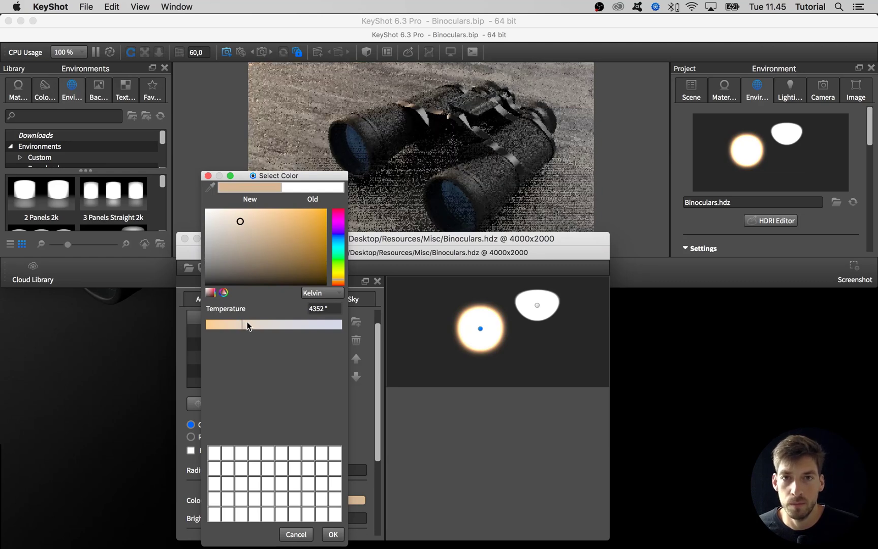
left_click(249, 324)
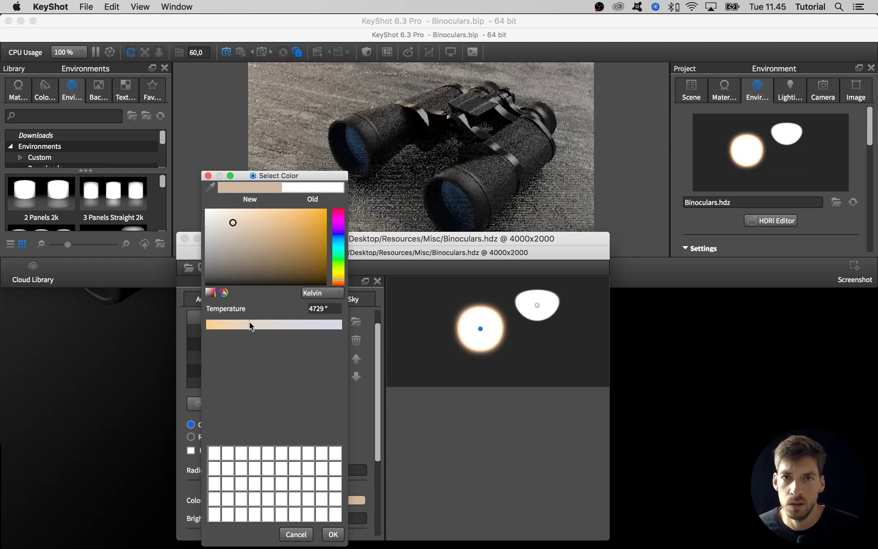
left_click(258, 323)
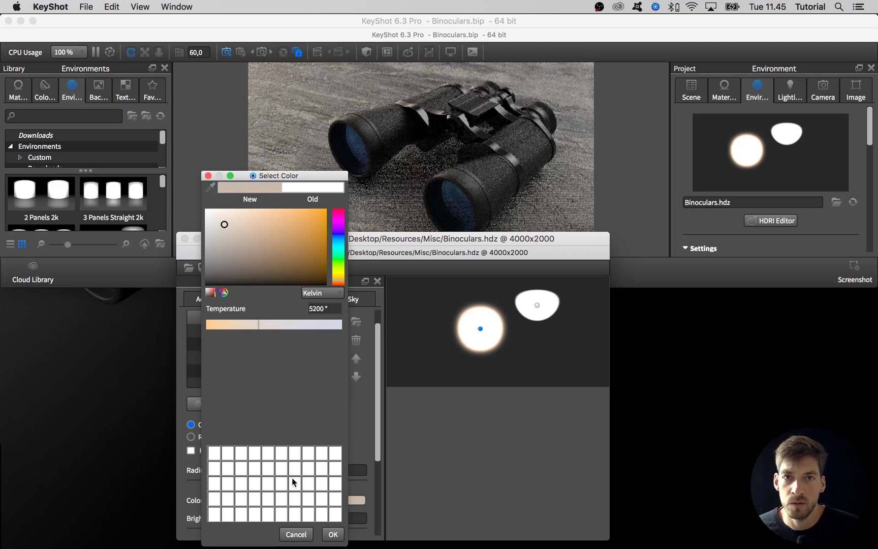
left_click(330, 538)
scroll(380, 369, "up", 2)
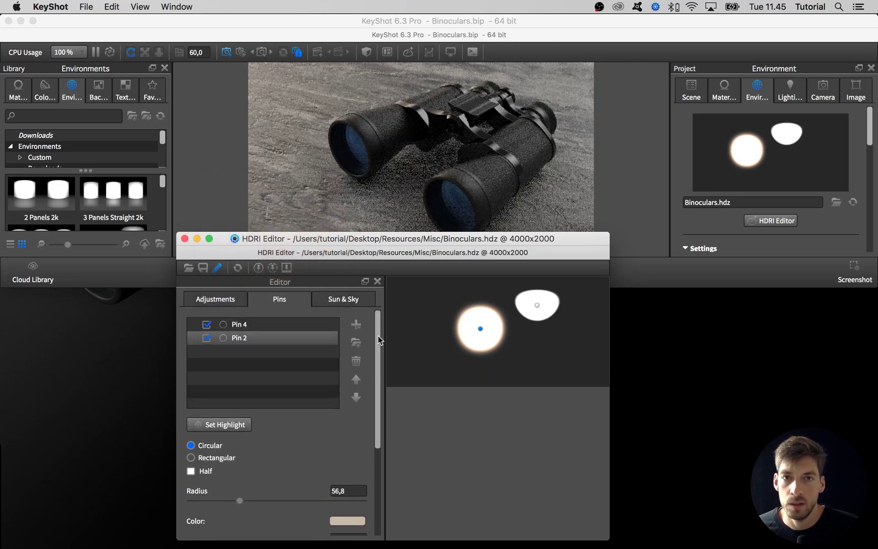
left_click(269, 324)
scroll(374, 351, "down", 2)
left_click(339, 493)
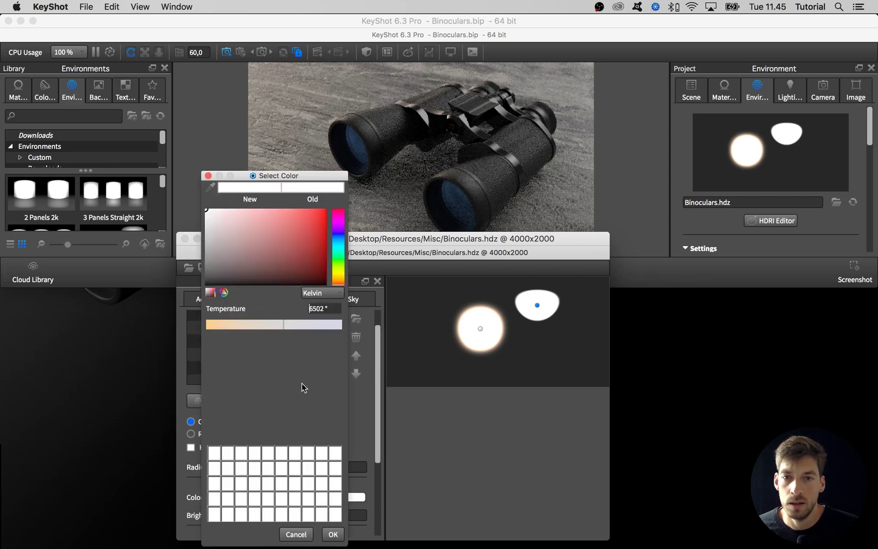
left_click(305, 327)
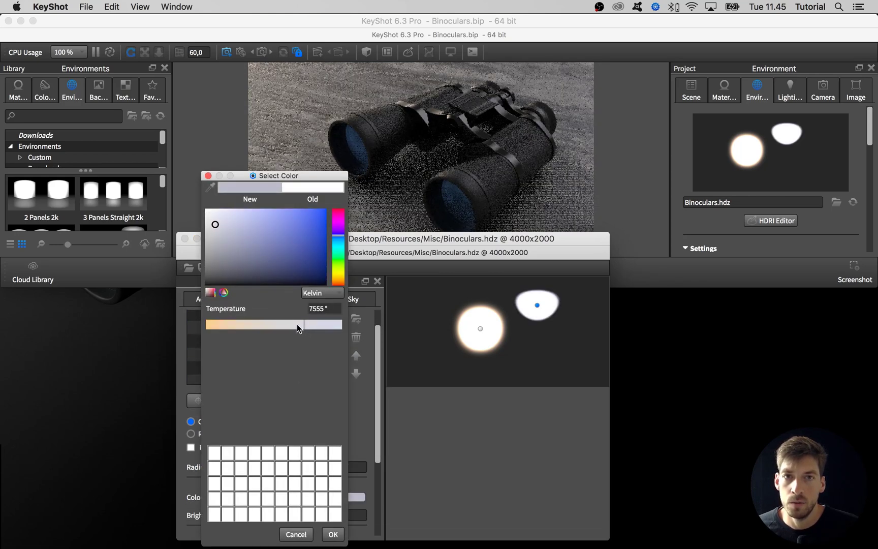
left_click(297, 327)
left_click_drag(213, 220, 219, 193)
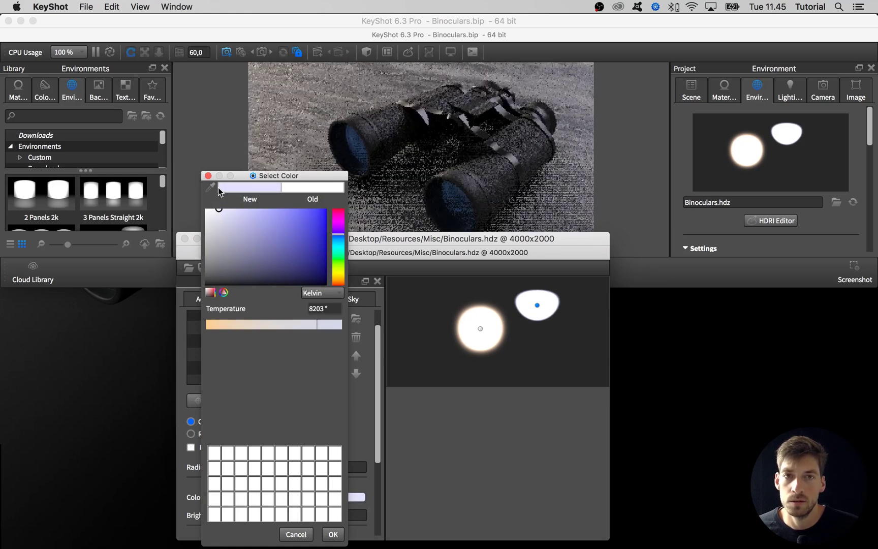
left_click(287, 326)
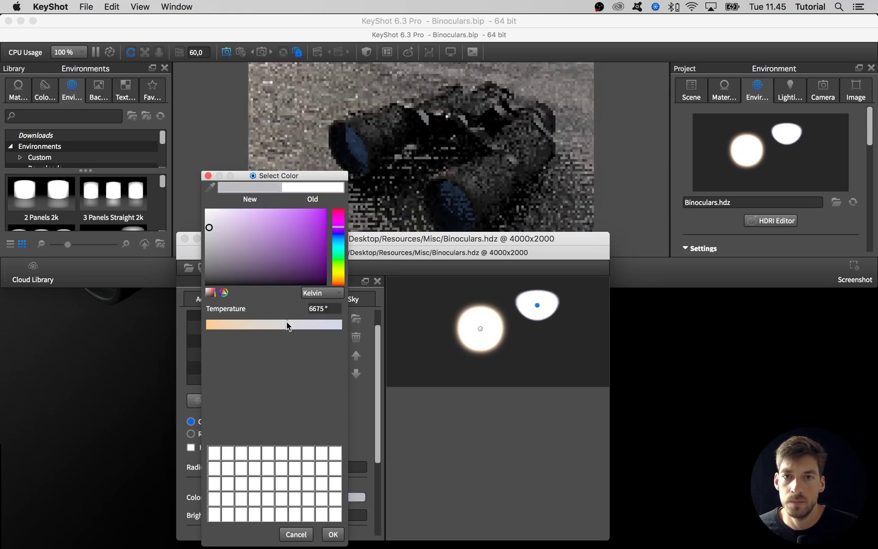
left_click(296, 534)
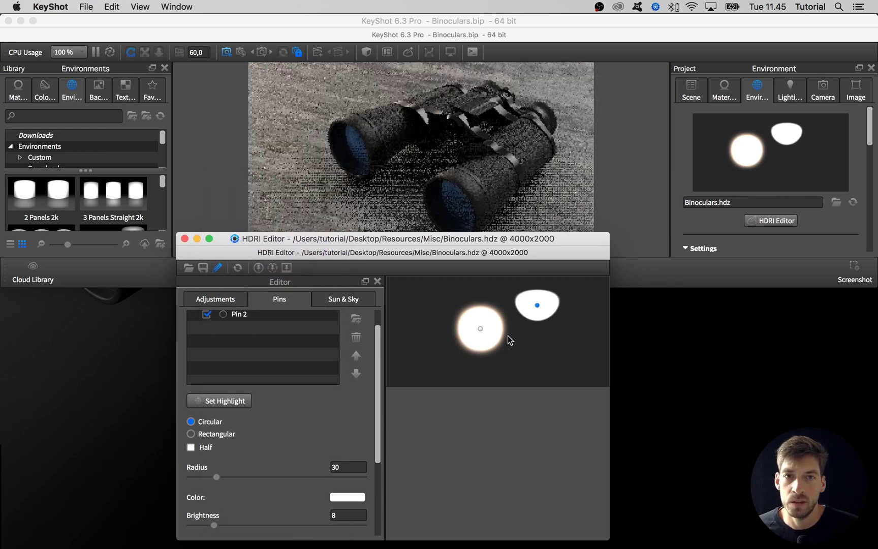
Raise Pin 4's brightness from 8 to 9 and save the HDRI to update the scene
double_click(339, 514)
key("Up")
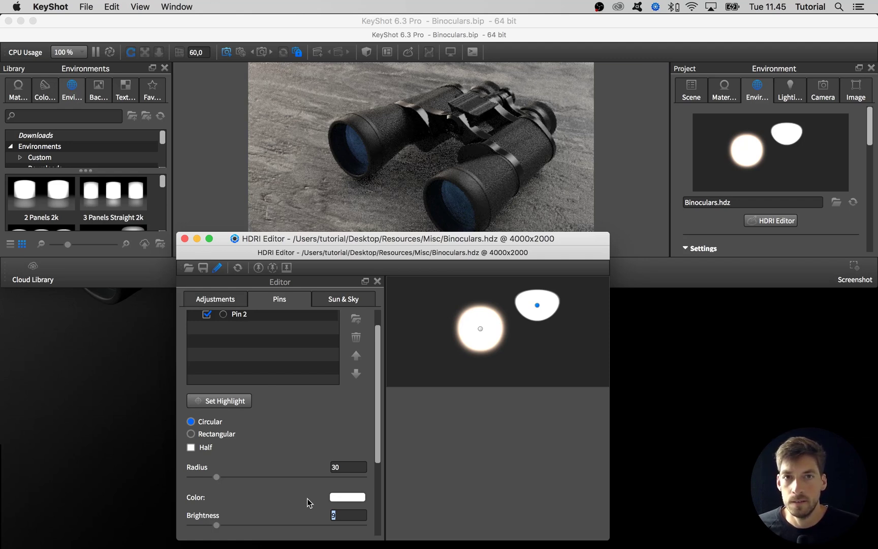
left_click(202, 268)
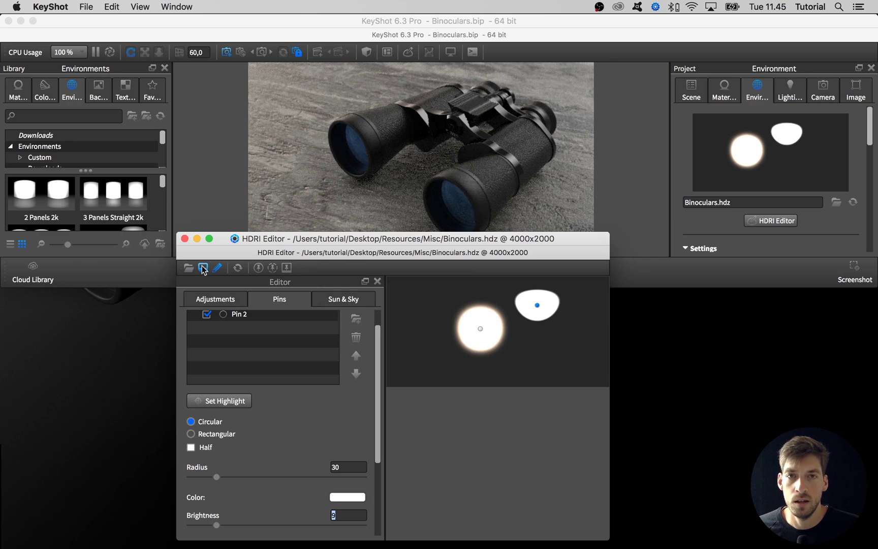
left_click_drag(286, 240, 287, 236)
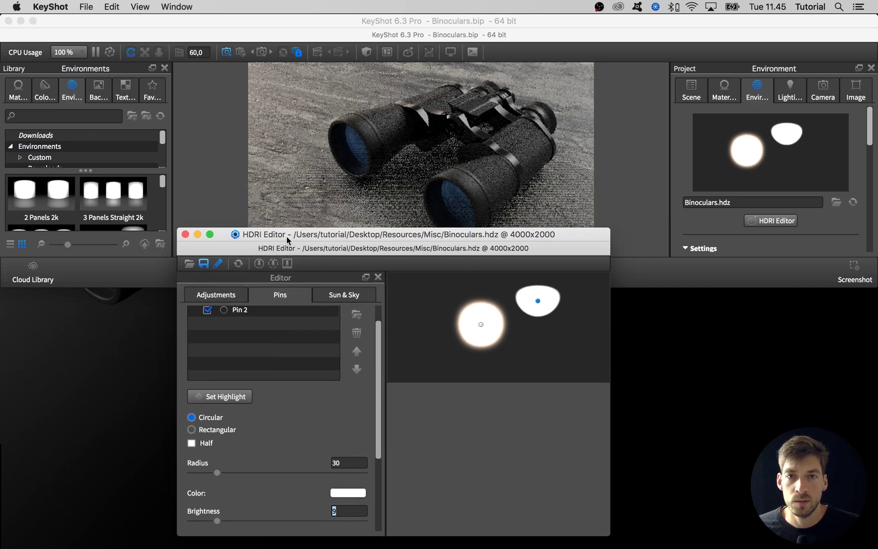